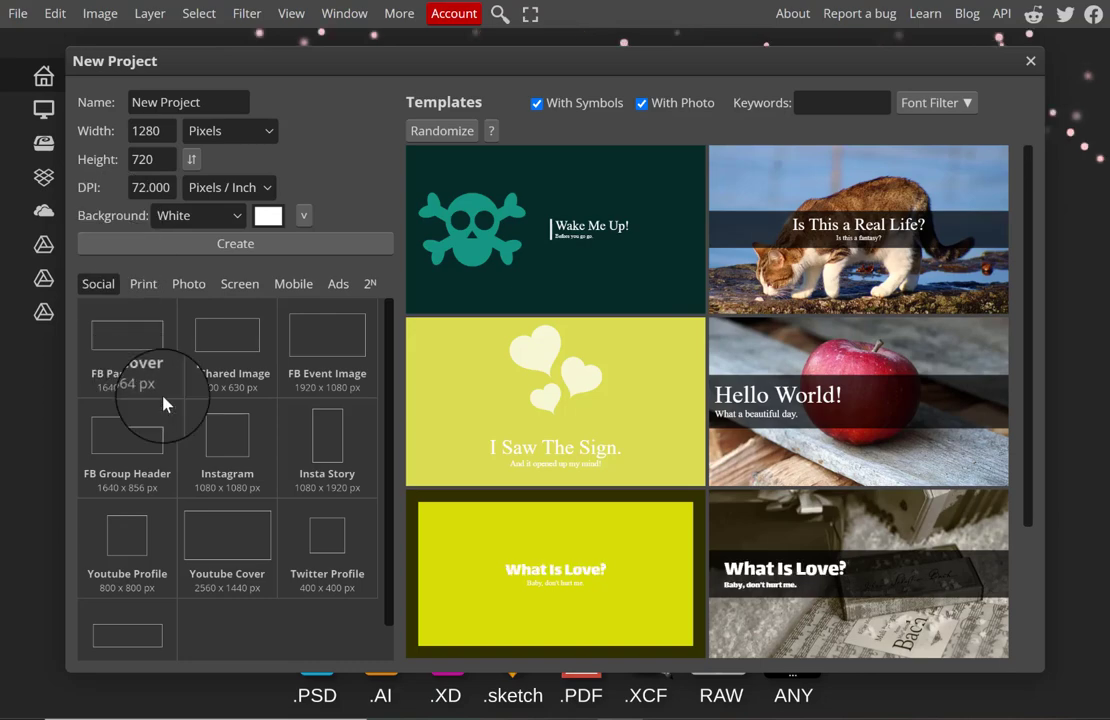
Pick the Youtube Cover preset (2560 × 1440 px, 72 DPI) and browse the Templates grid.
left_click(249, 573)
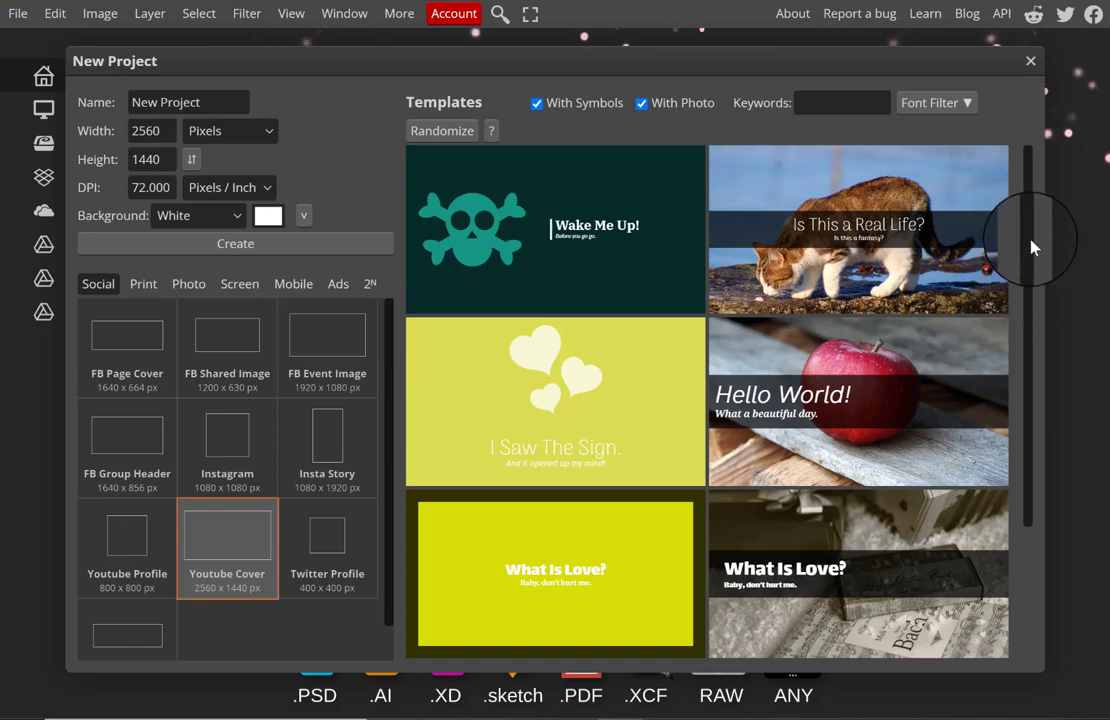
scroll(1055, 403, "down", 1)
scroll(1050, 400, "down", 1)
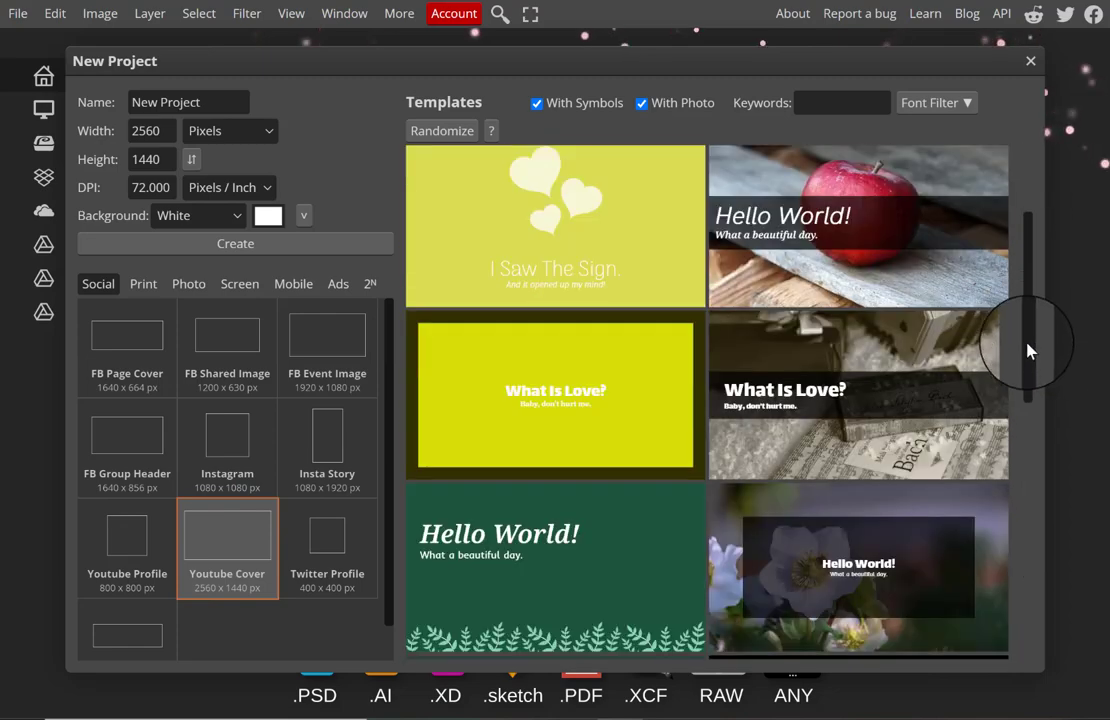
scroll(1010, 350, "down", 2)
left_click_drag(1027, 385, 1022, 540)
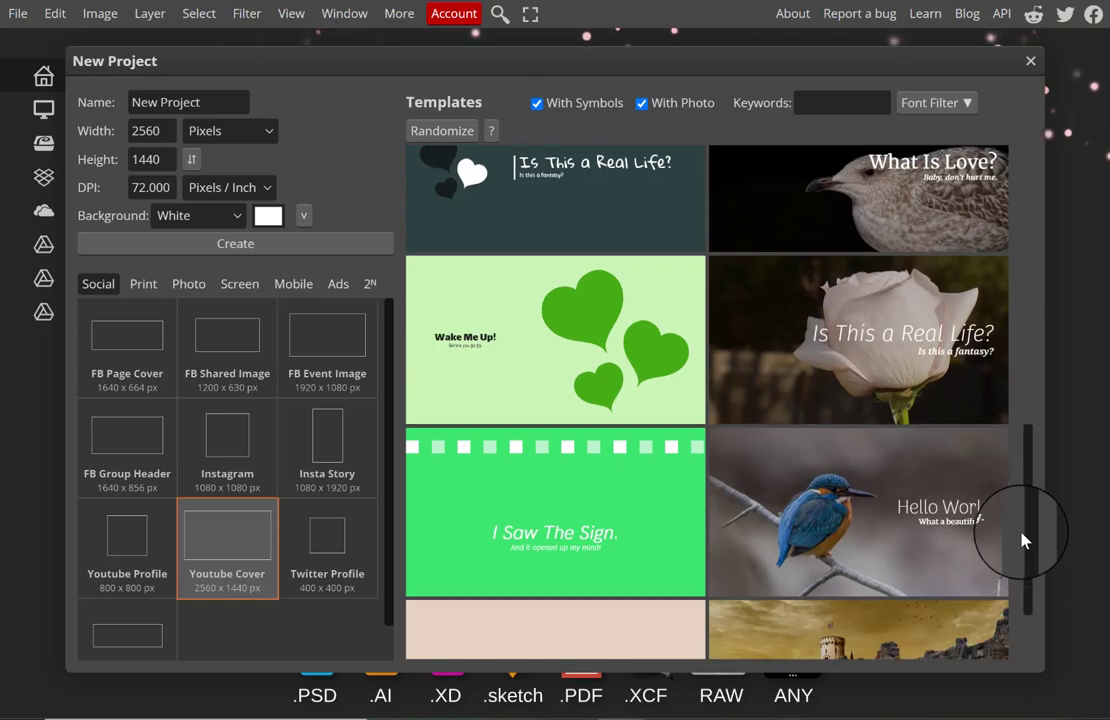
scroll(930, 400, "up", 1)
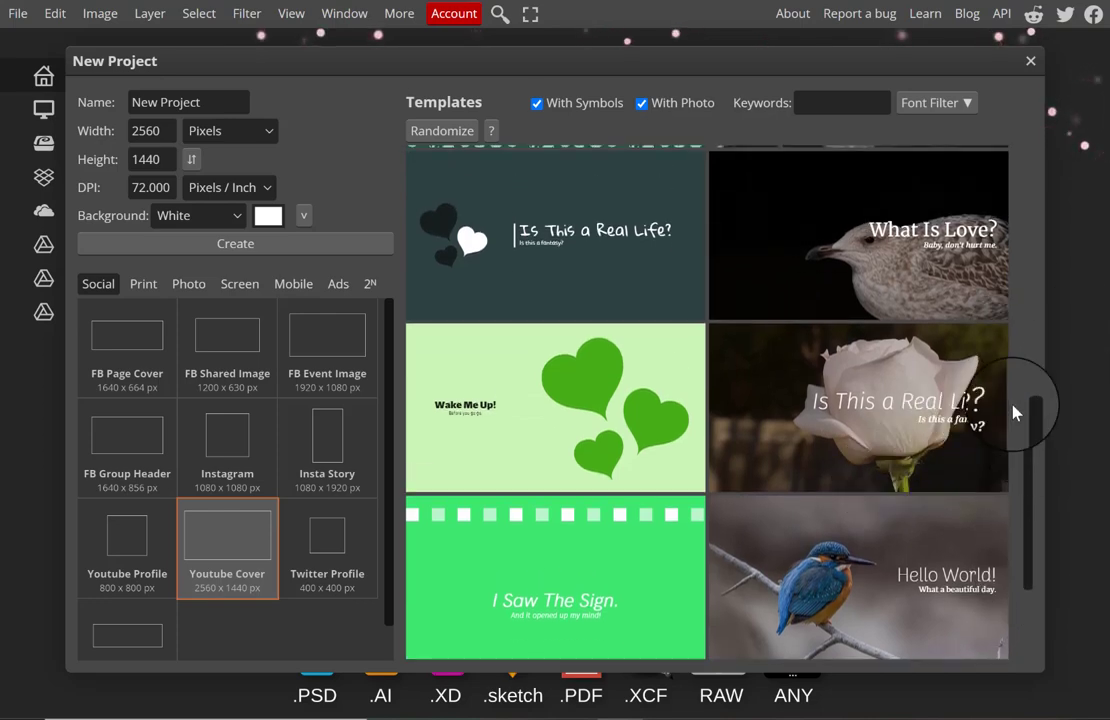
left_click_drag(1030, 411, 1028, 612)
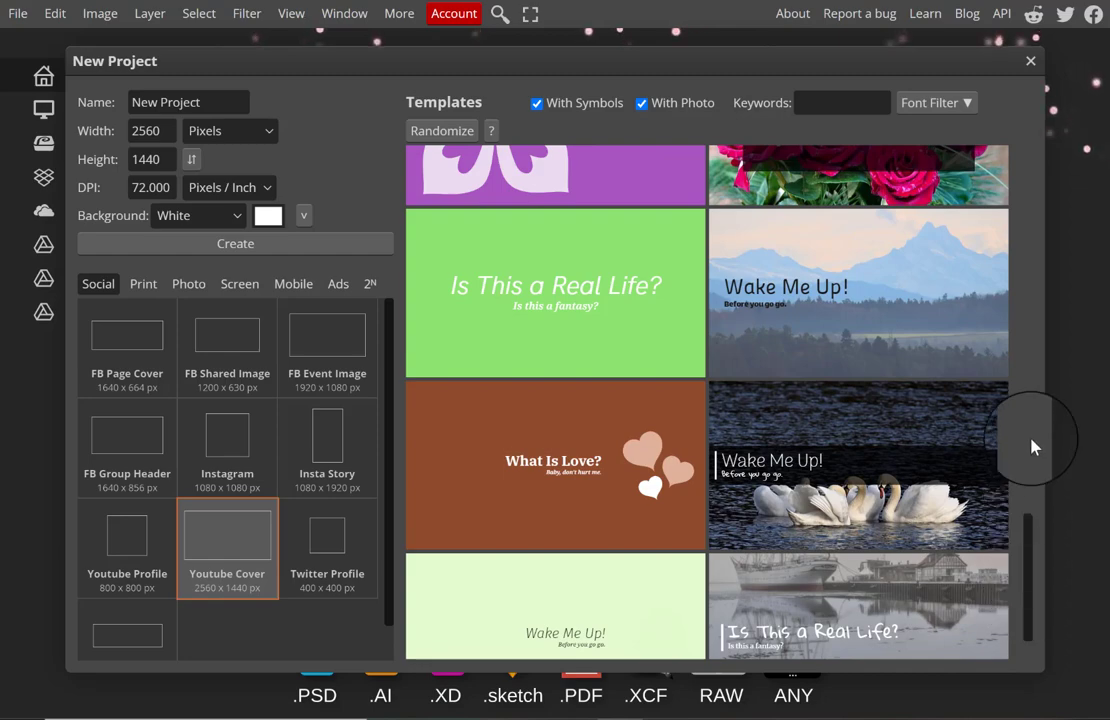
left_click_drag(1028, 549, 1035, 662)
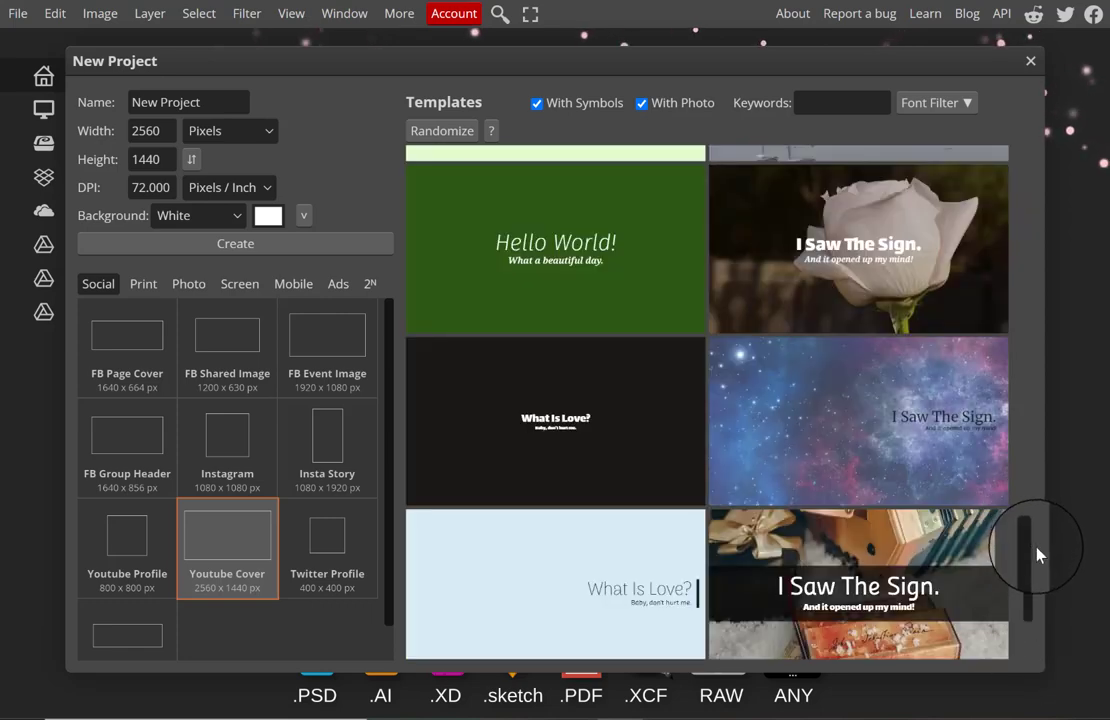
Open the white rose 'I Saw The Sign.' template and close its duplicate document tab.
left_click(913, 262)
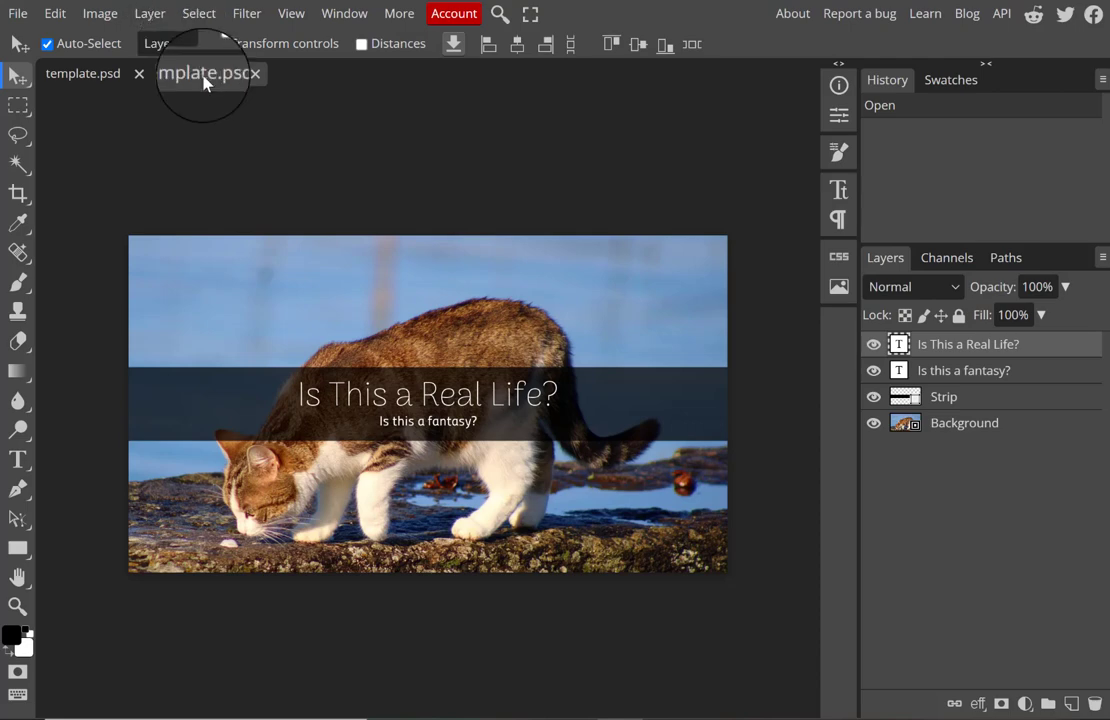
left_click(99, 76)
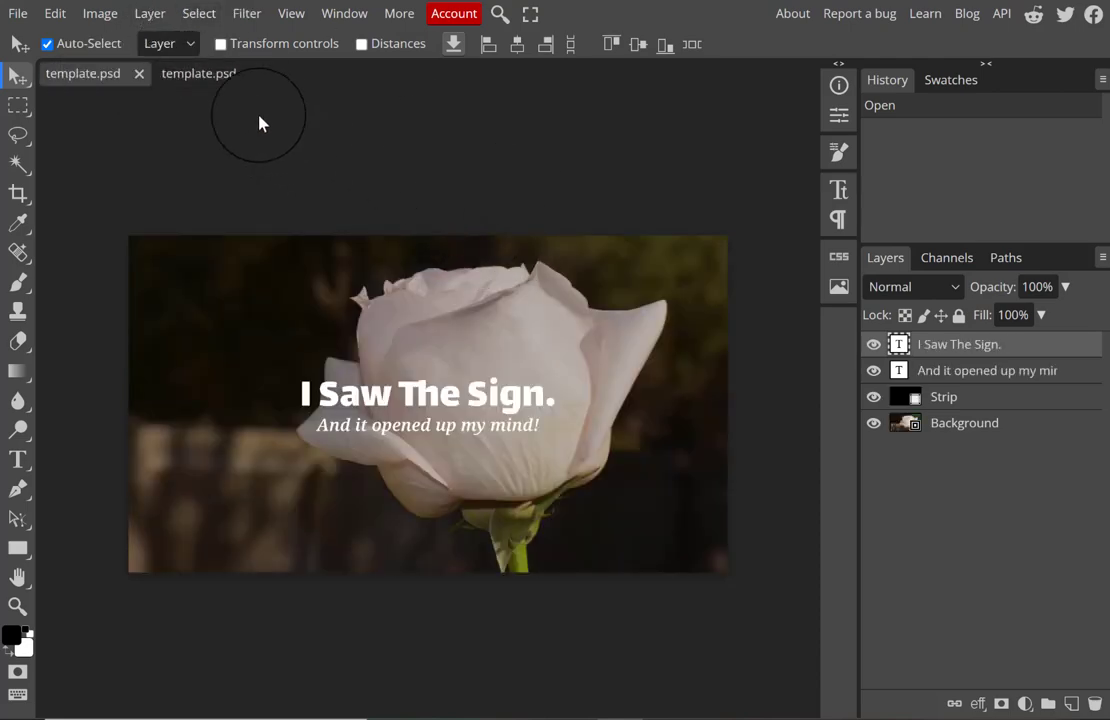
left_click(255, 74)
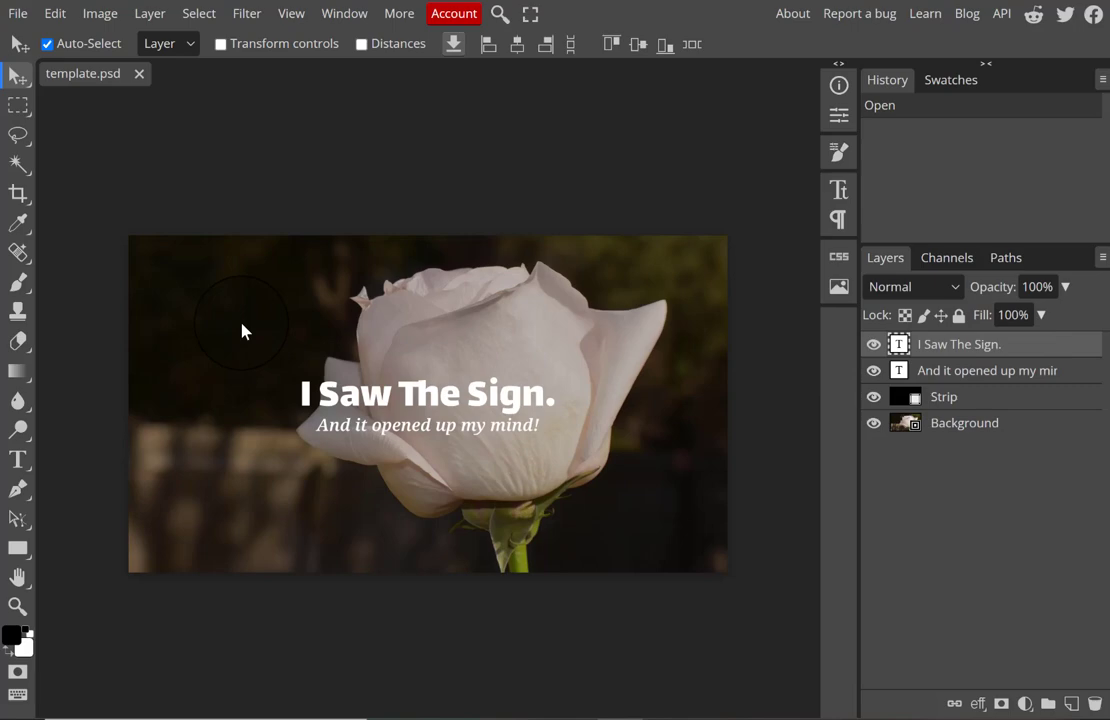
Hide the italic subtitle layer and replace the headline text with 'CREATIVE PURSUITS'.
left_click(870, 382)
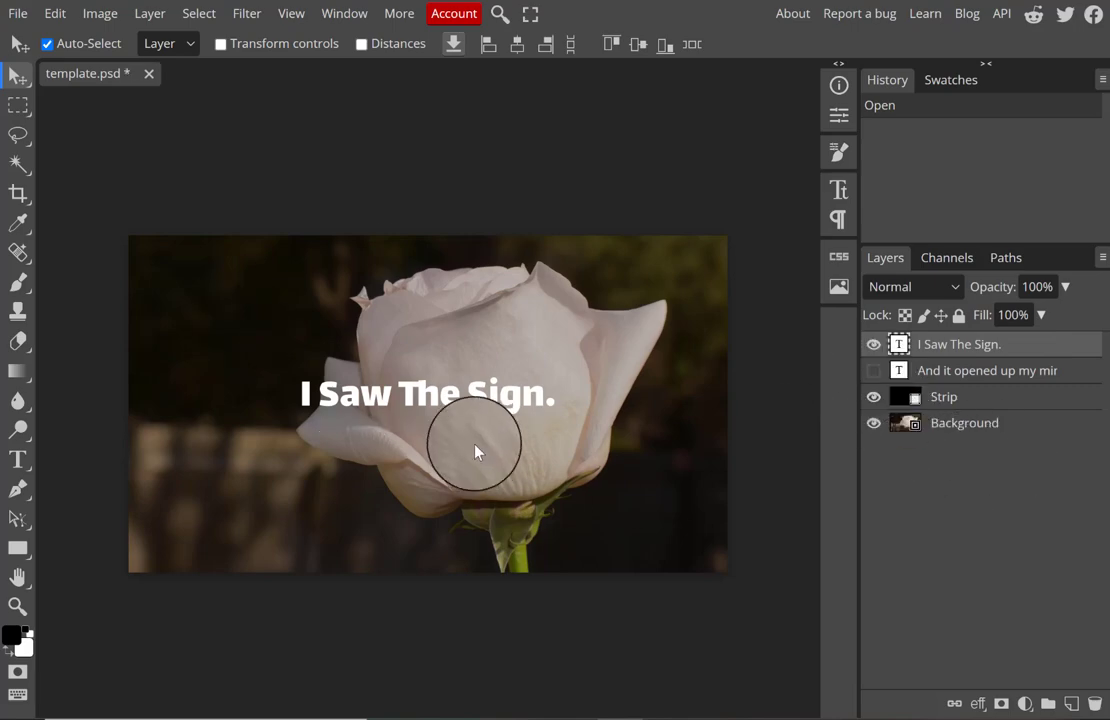
left_click(18, 459)
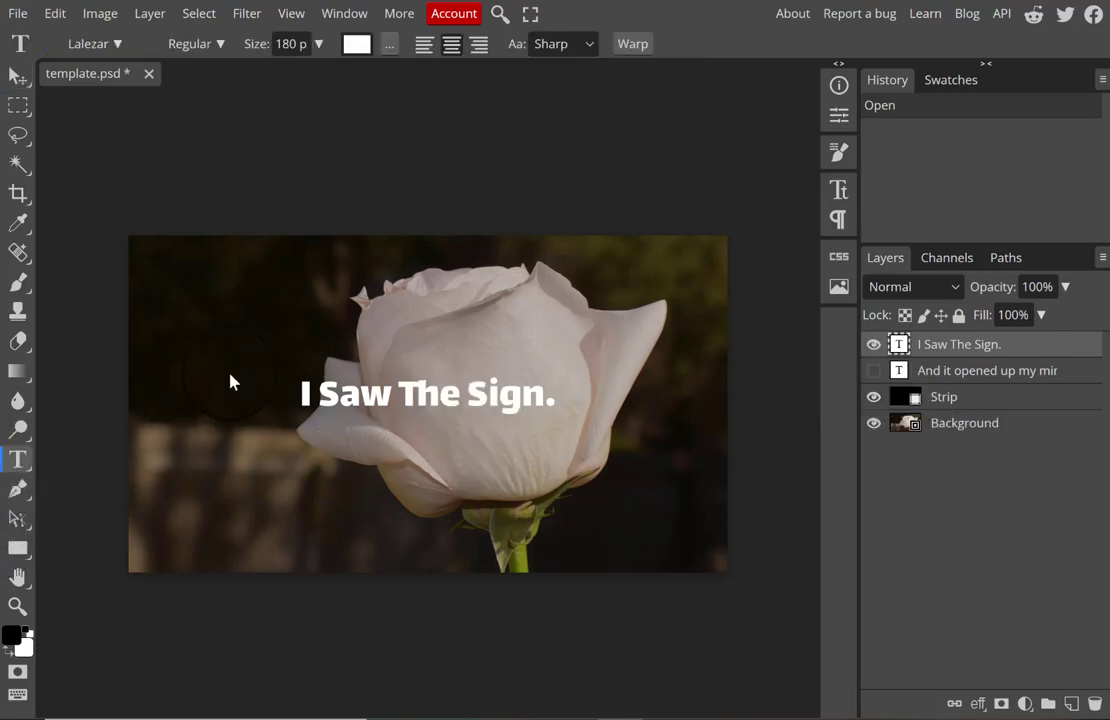
left_click(402, 345)
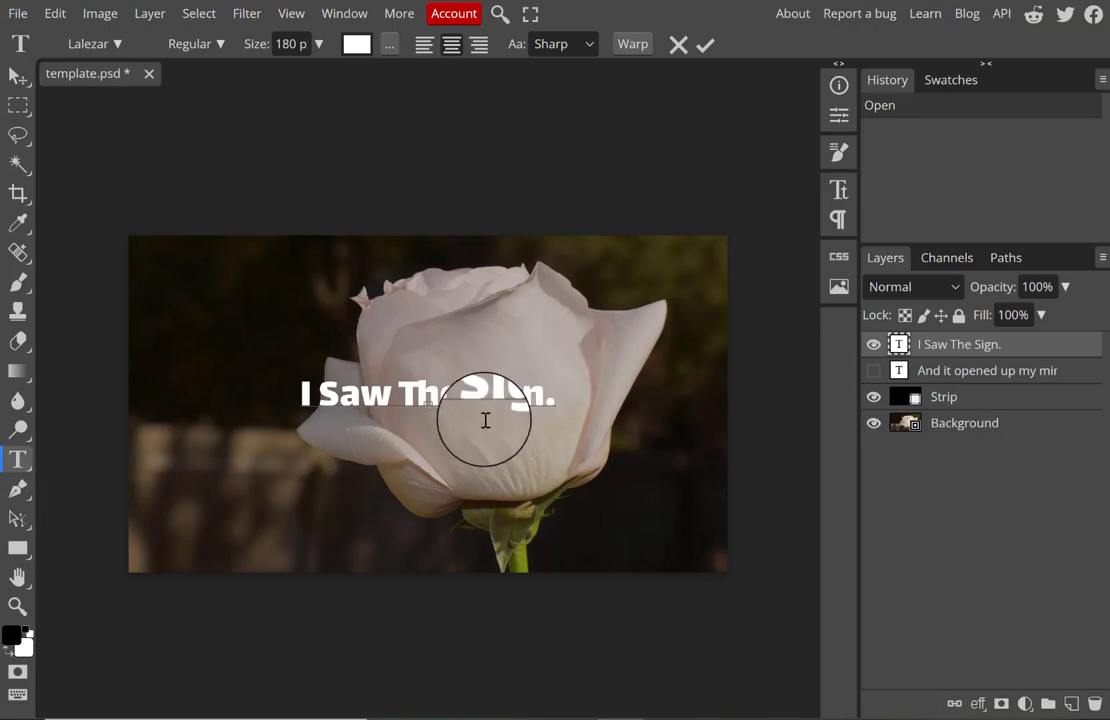
key("ctrl+a")
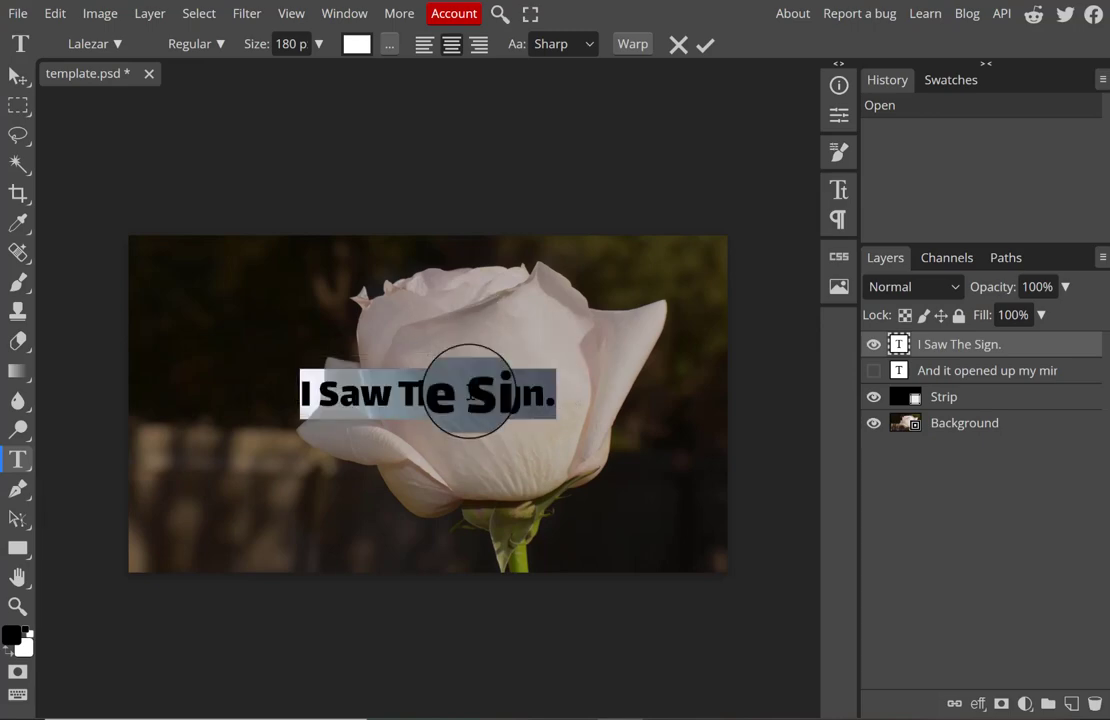
type("CREATIV")
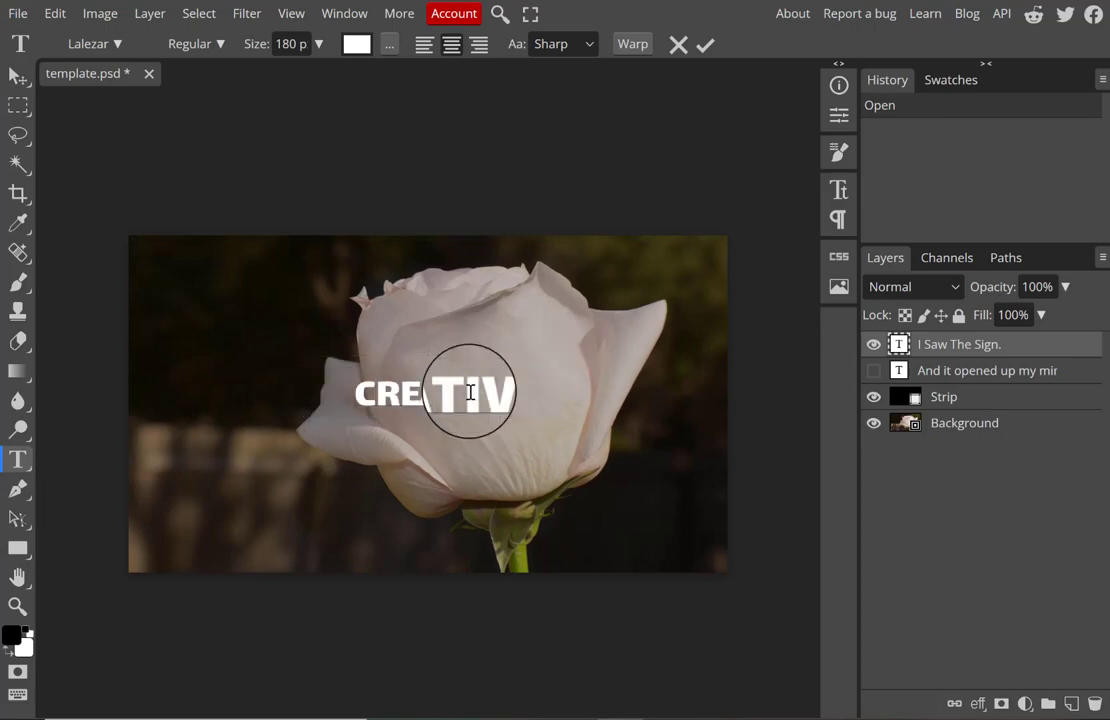
type("I PIR")
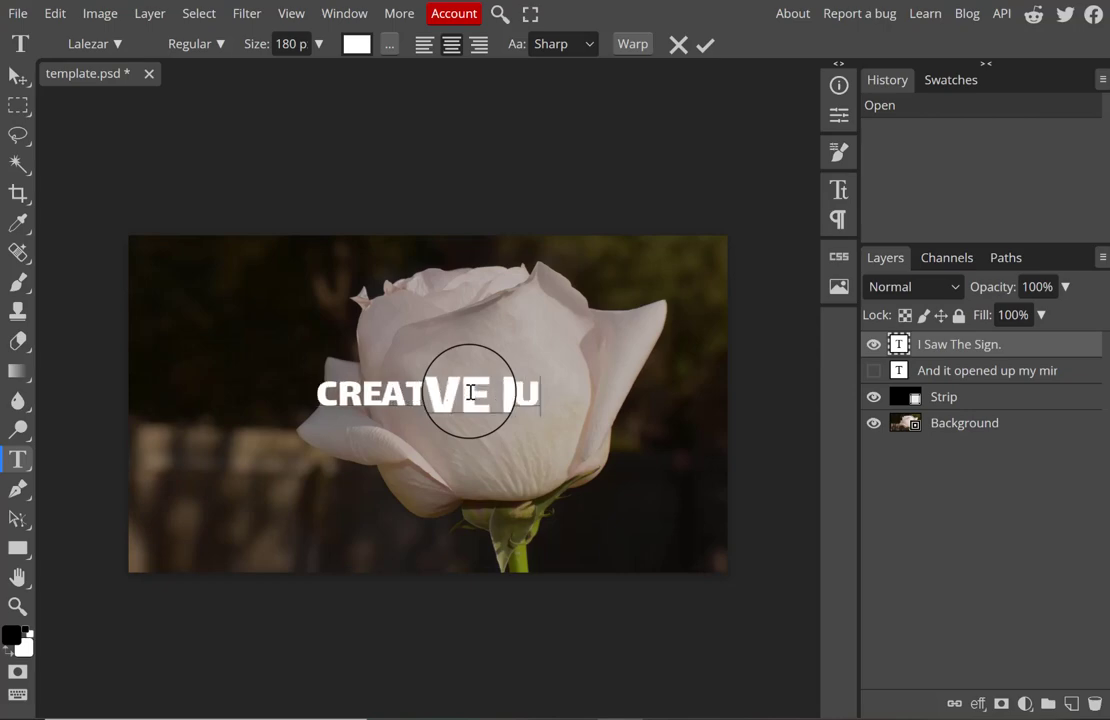
type("SUITS")
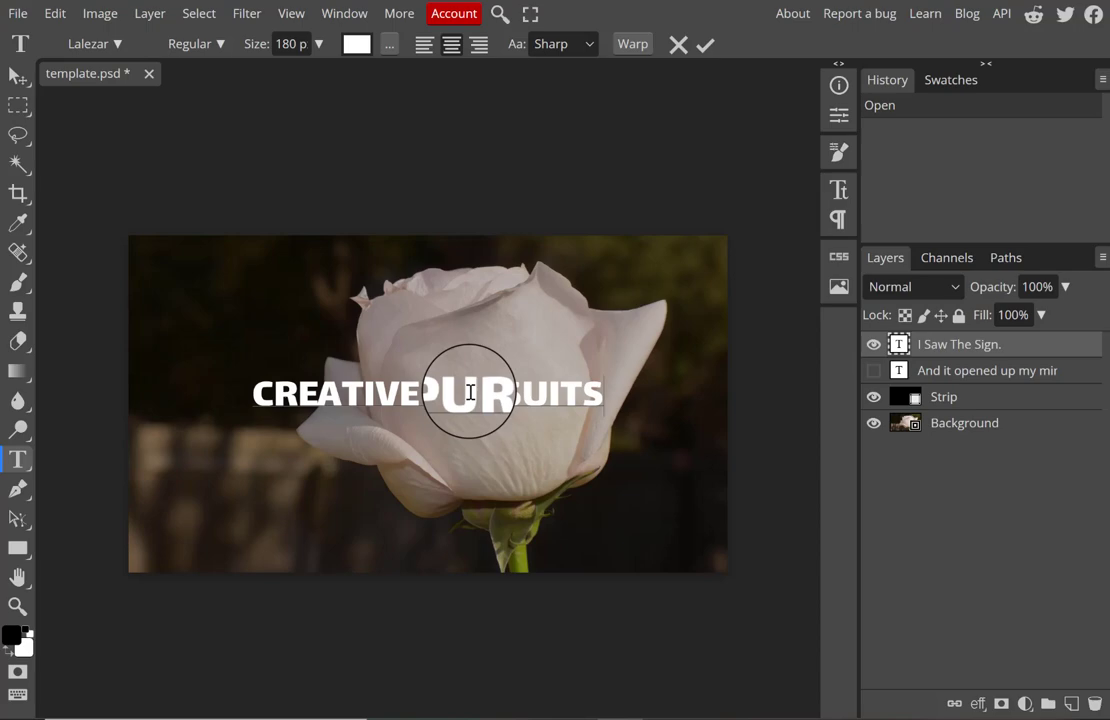
key("ctrl+a")
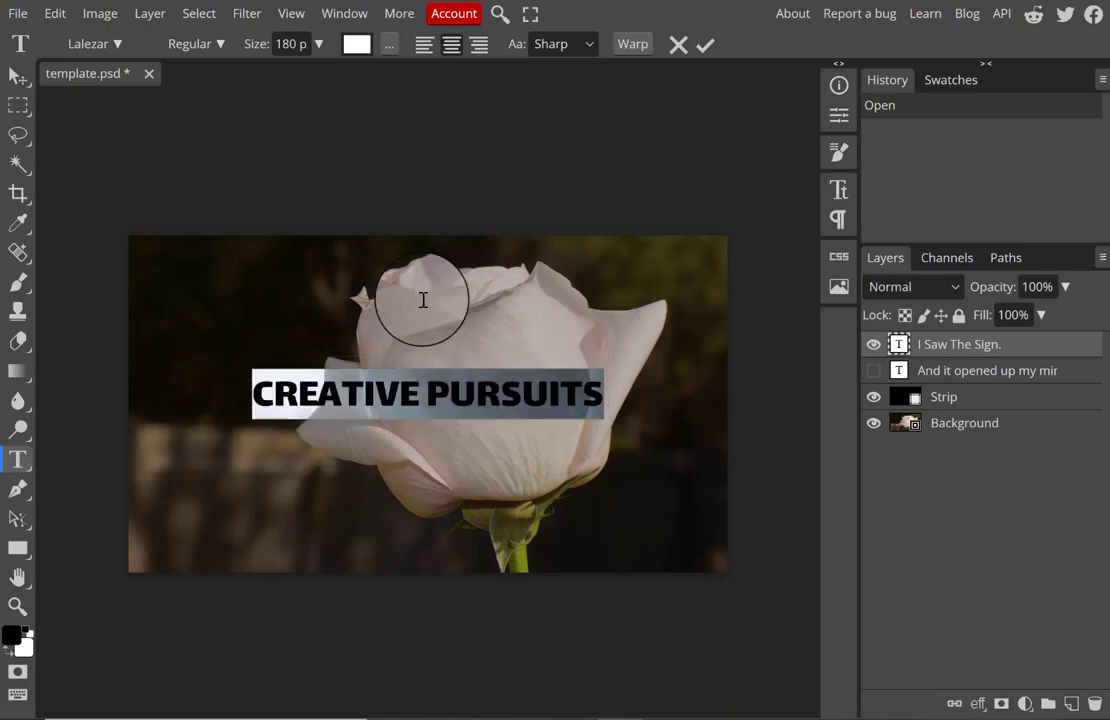
Set the headline in Pusab at 225 px and nudge it slightly lower on the banner.
left_click(117, 45)
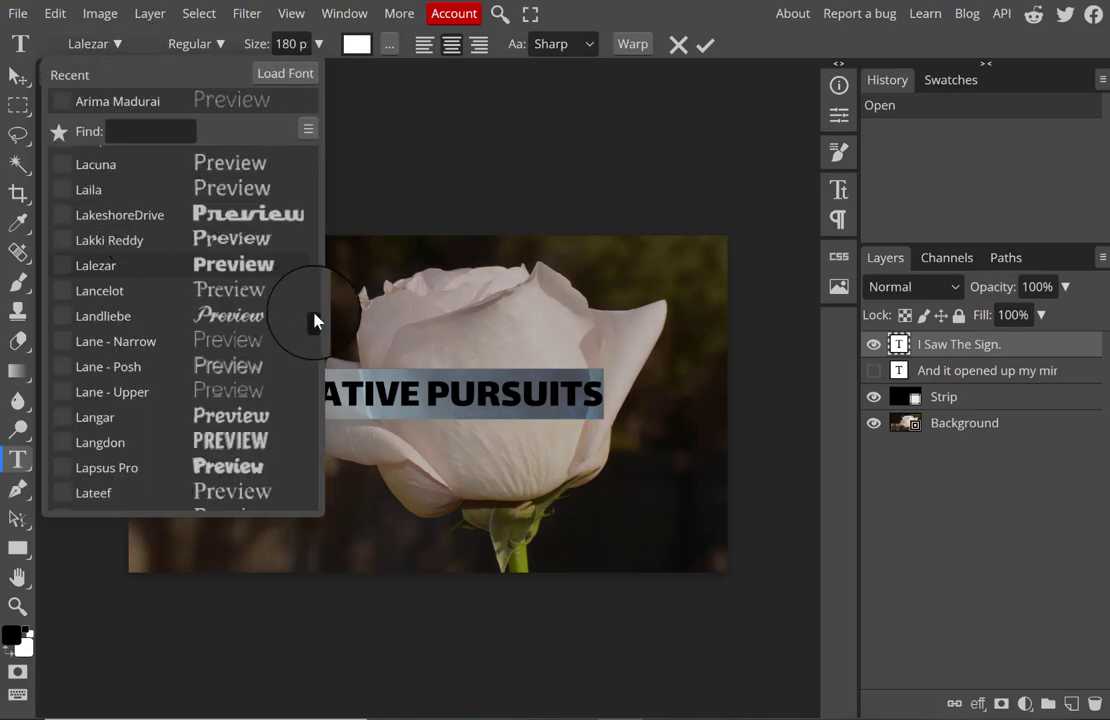
scroll(315, 325, "down", 3)
left_click_drag(315, 322, 315, 329)
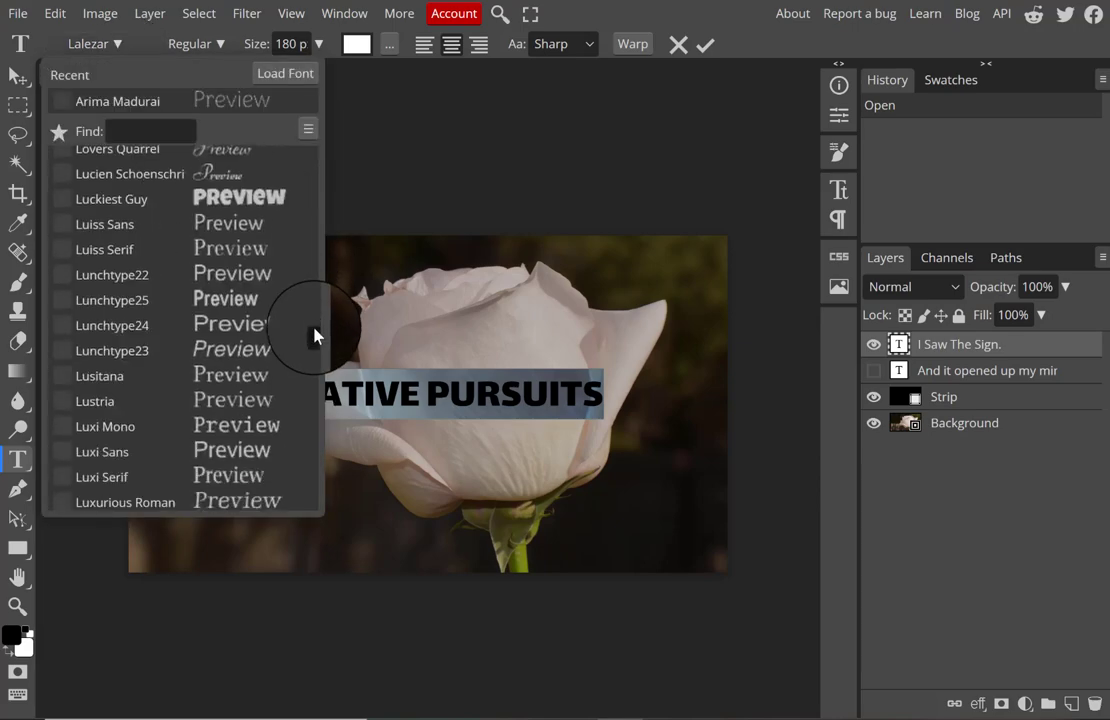
scroll(315, 334, "down", 10)
left_click(100, 215)
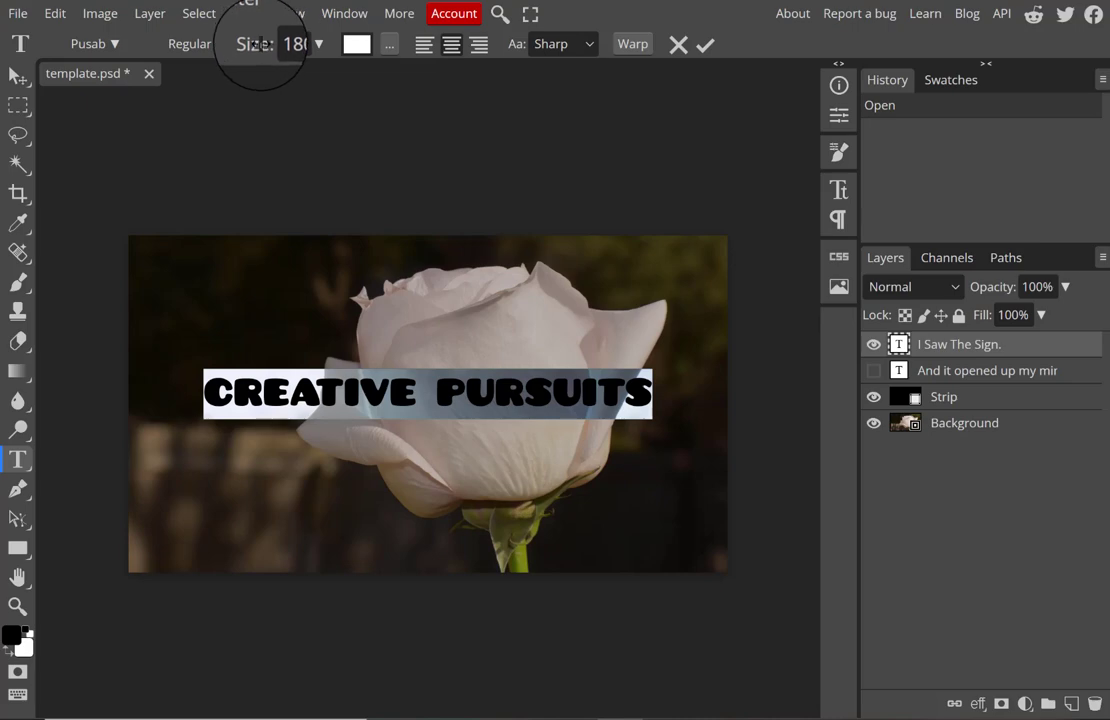
left_click_drag(258, 45, 290, 48)
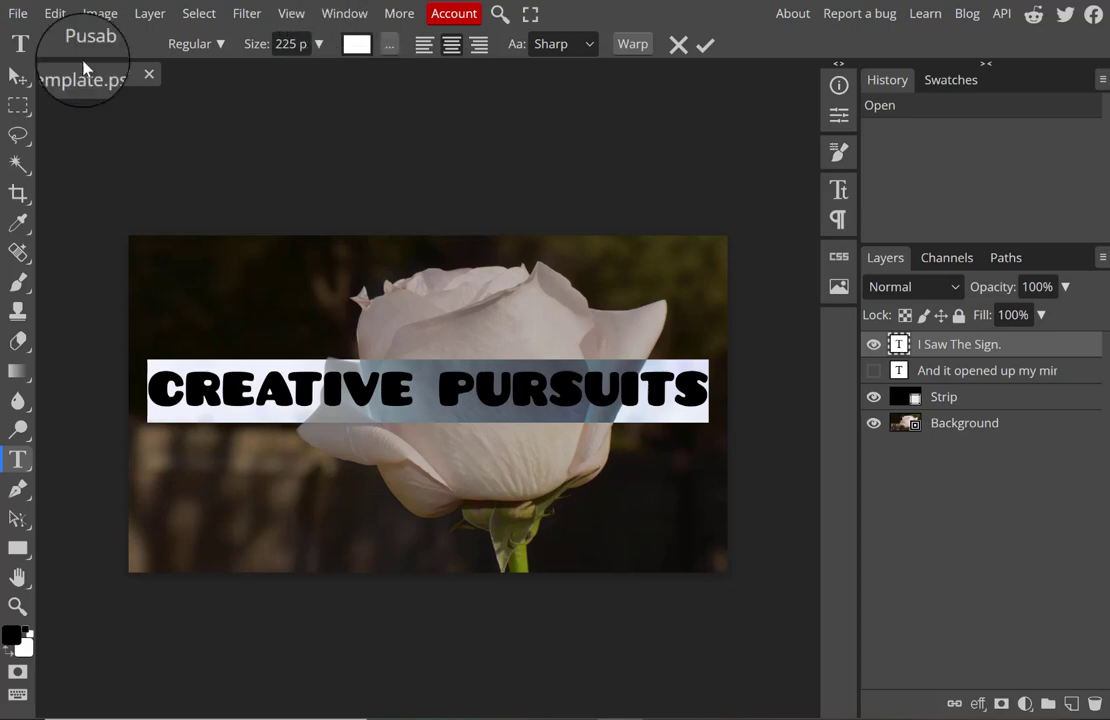
left_click(20, 76)
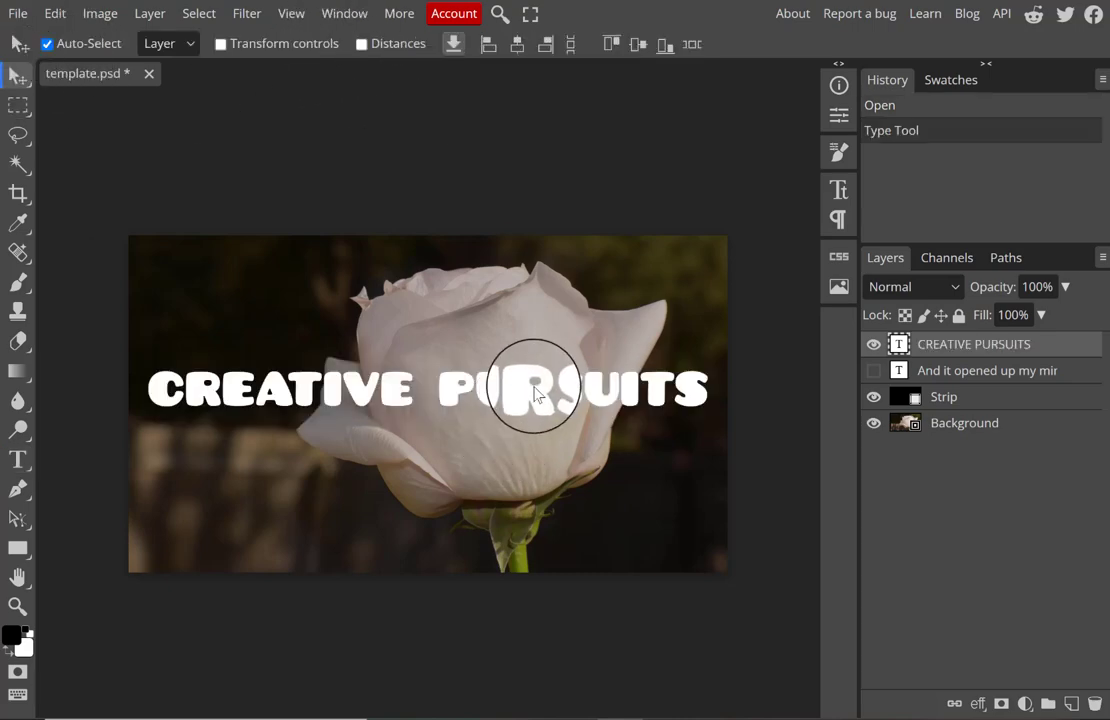
left_click_drag(535, 400, 536, 415)
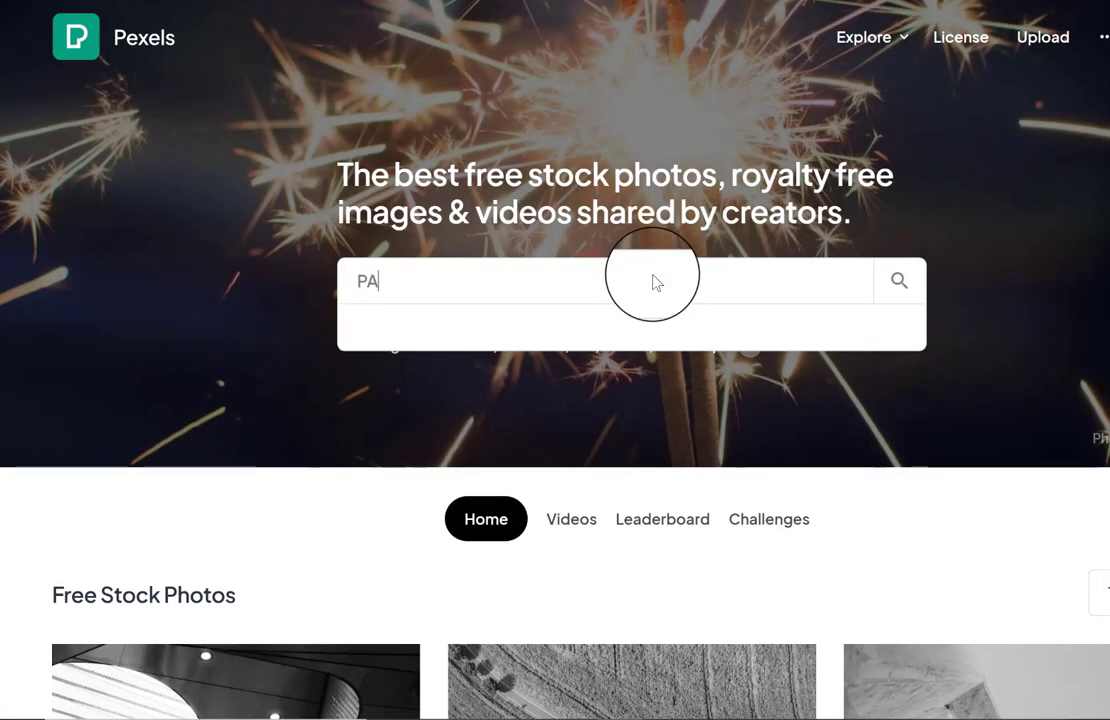
Search Pexels for 'PAINT DRIP' and download the pink, black and yellow painting as JPG.
type("INT DRIP")
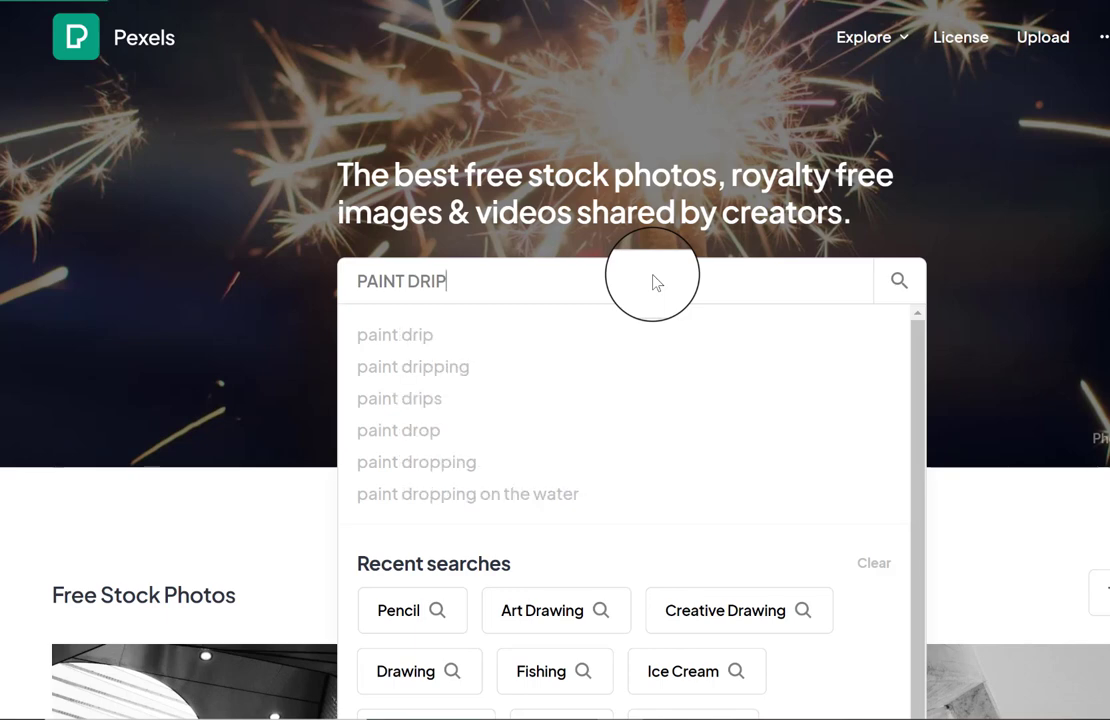
key("Return")
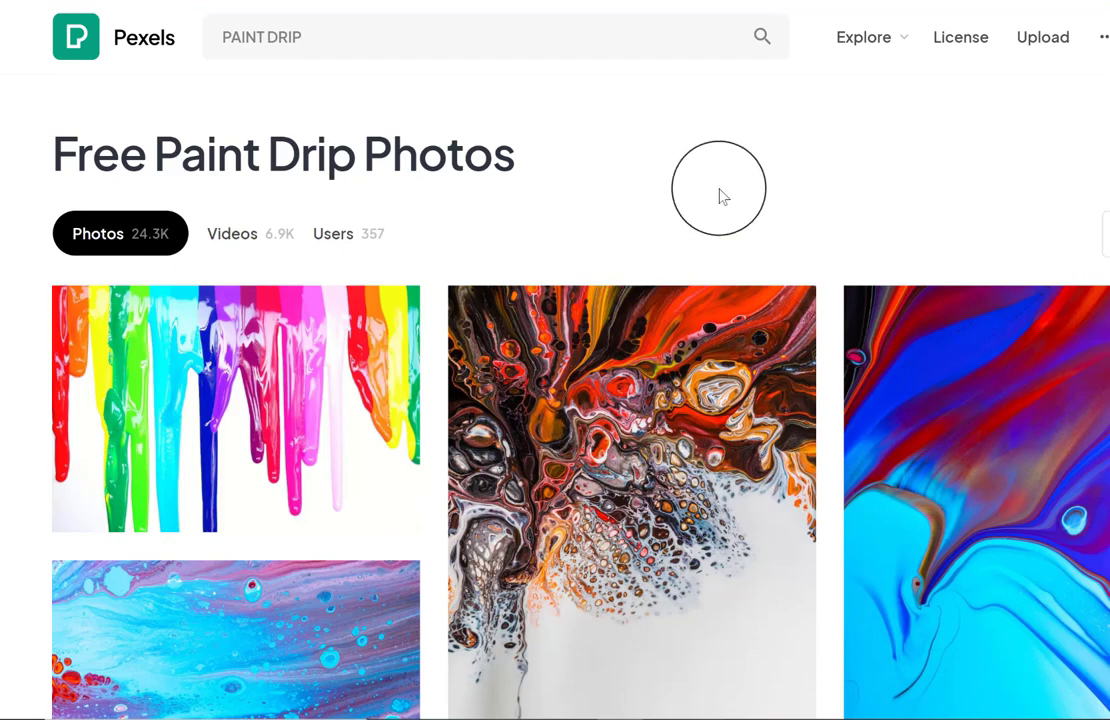
scroll(555, 400, "down", 5)
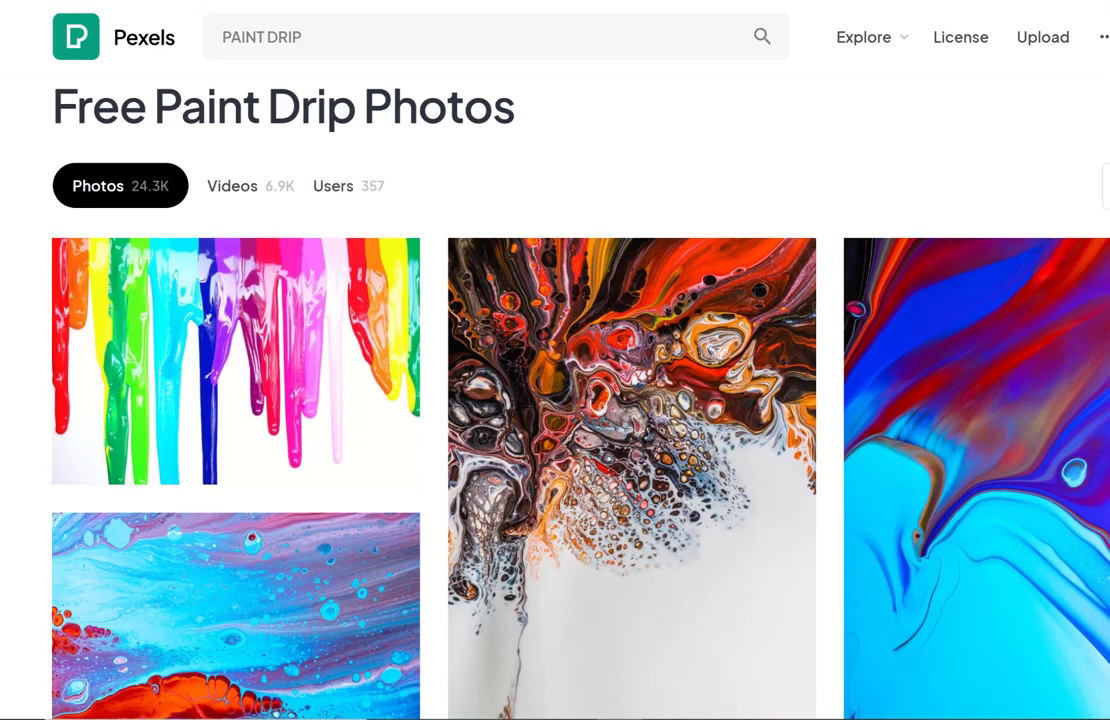
scroll(860, 503, "down", 8)
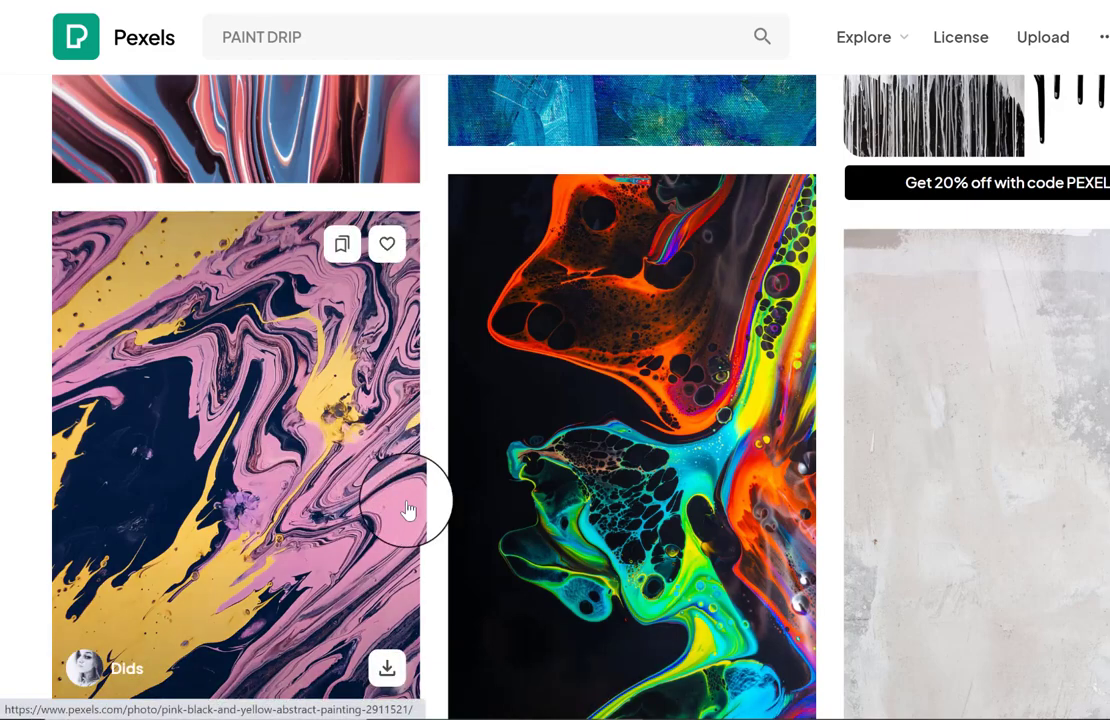
left_click(373, 357)
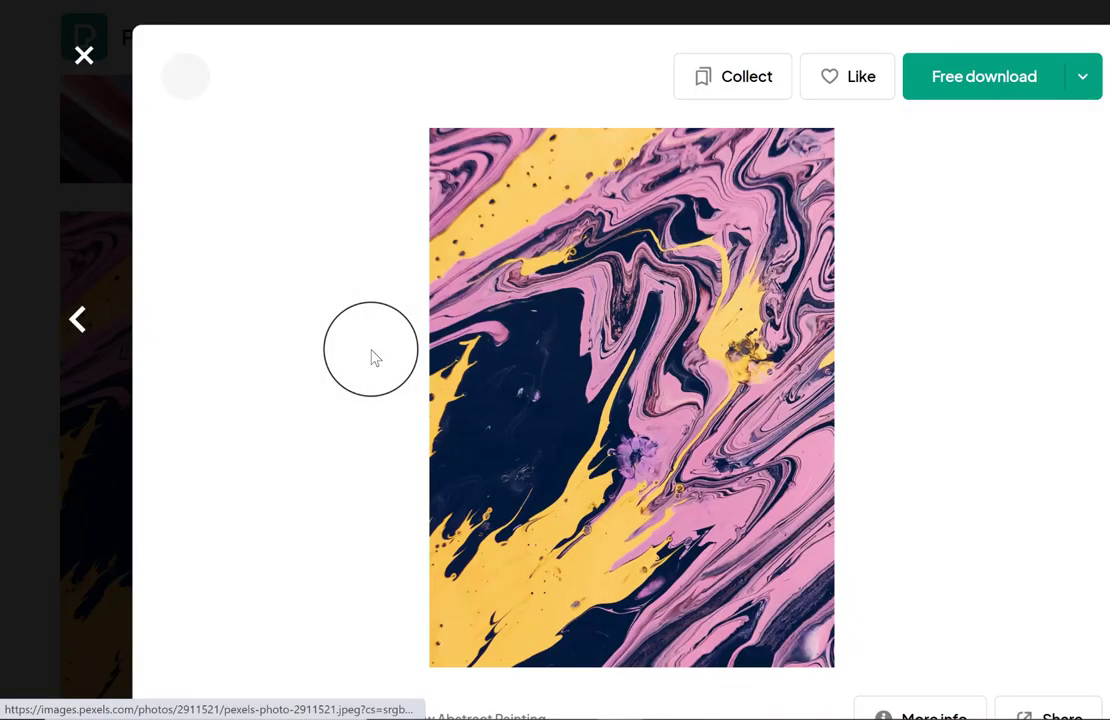
left_click(988, 88)
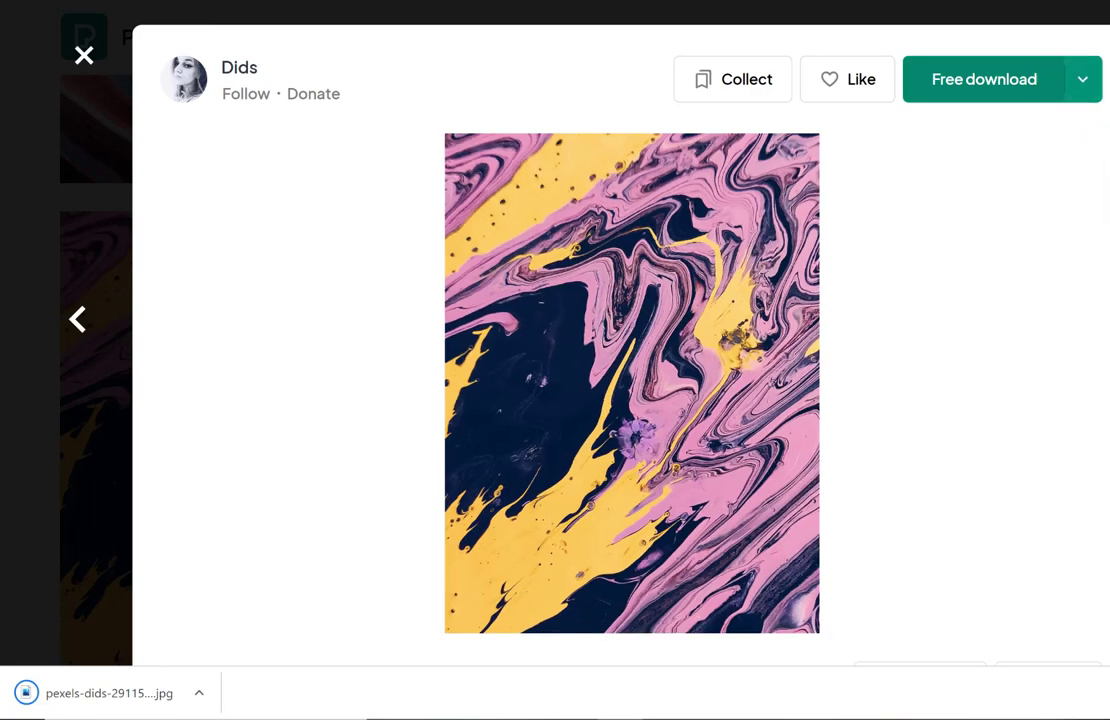
Copy the whole marble photo into template.psd and position it to fill the banner.
key("ctrl+Tab")
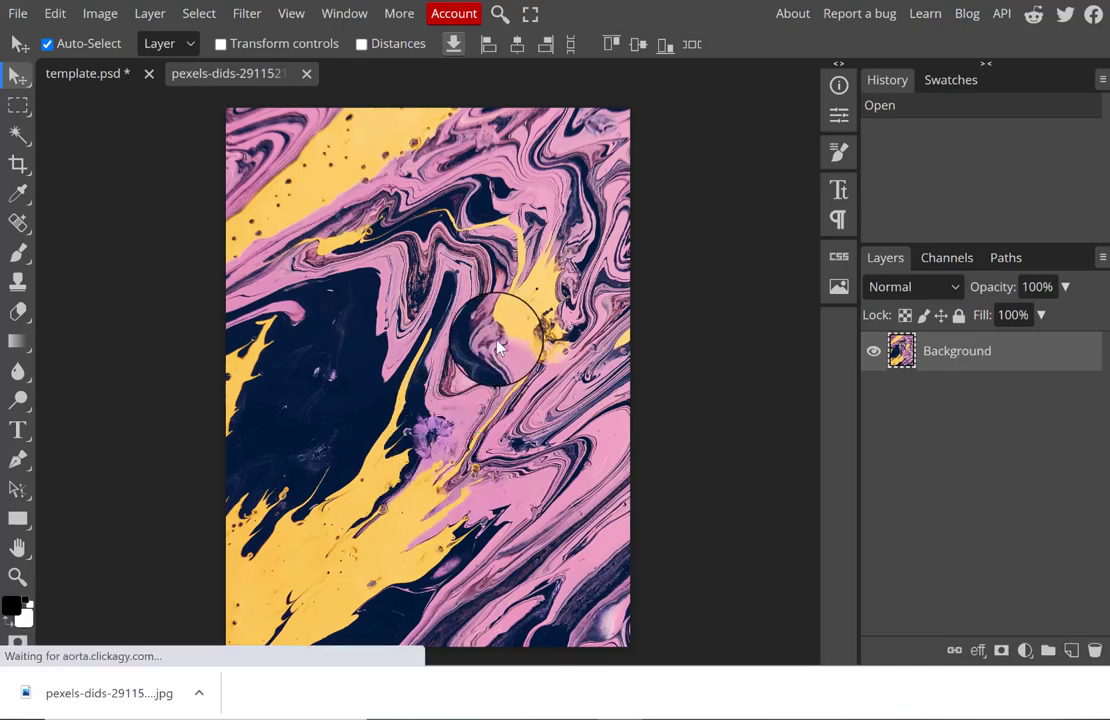
key("ctrl+a")
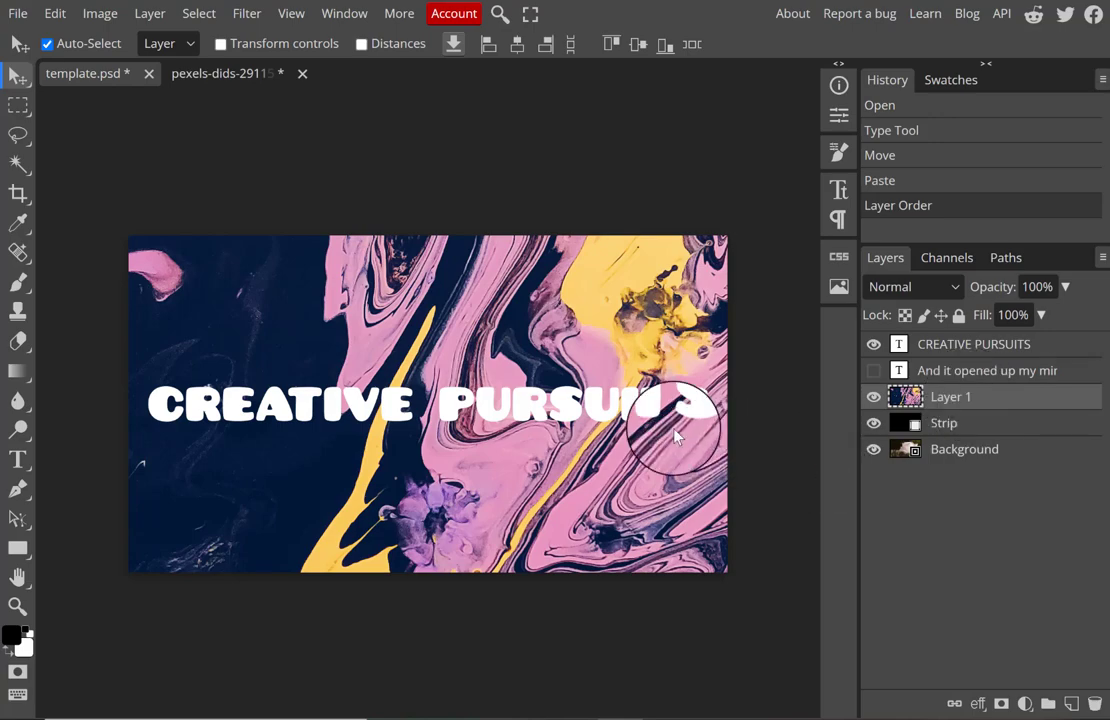
left_click_drag(420, 490, 230, 500)
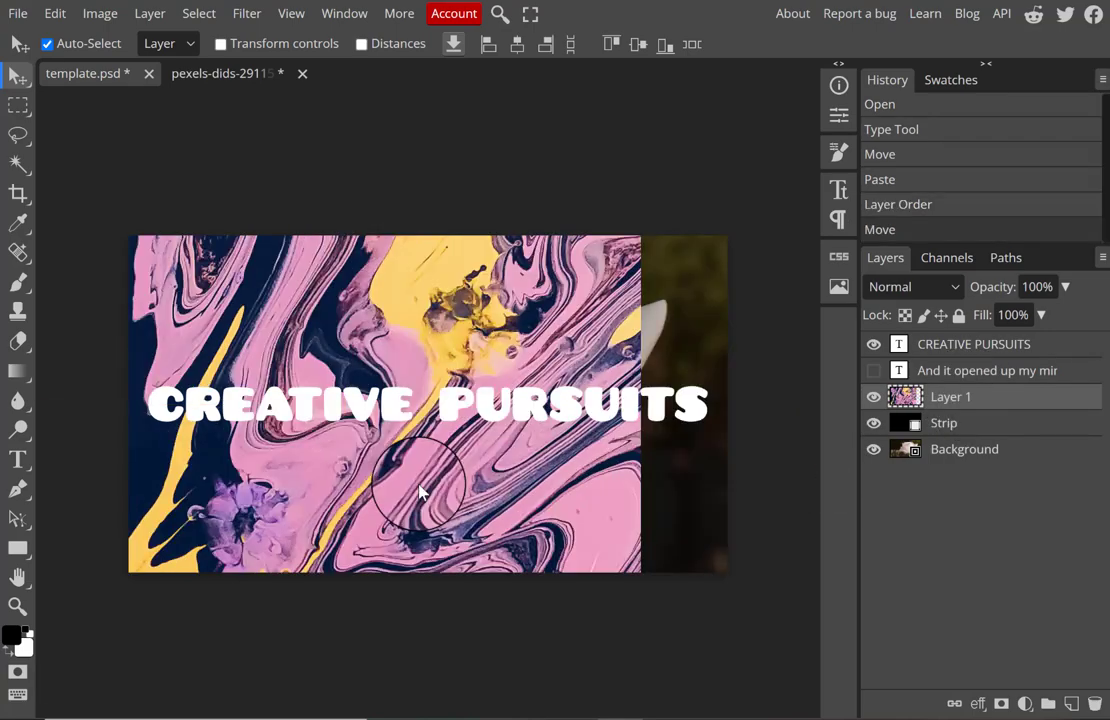
left_click_drag(420, 490, 378, 415)
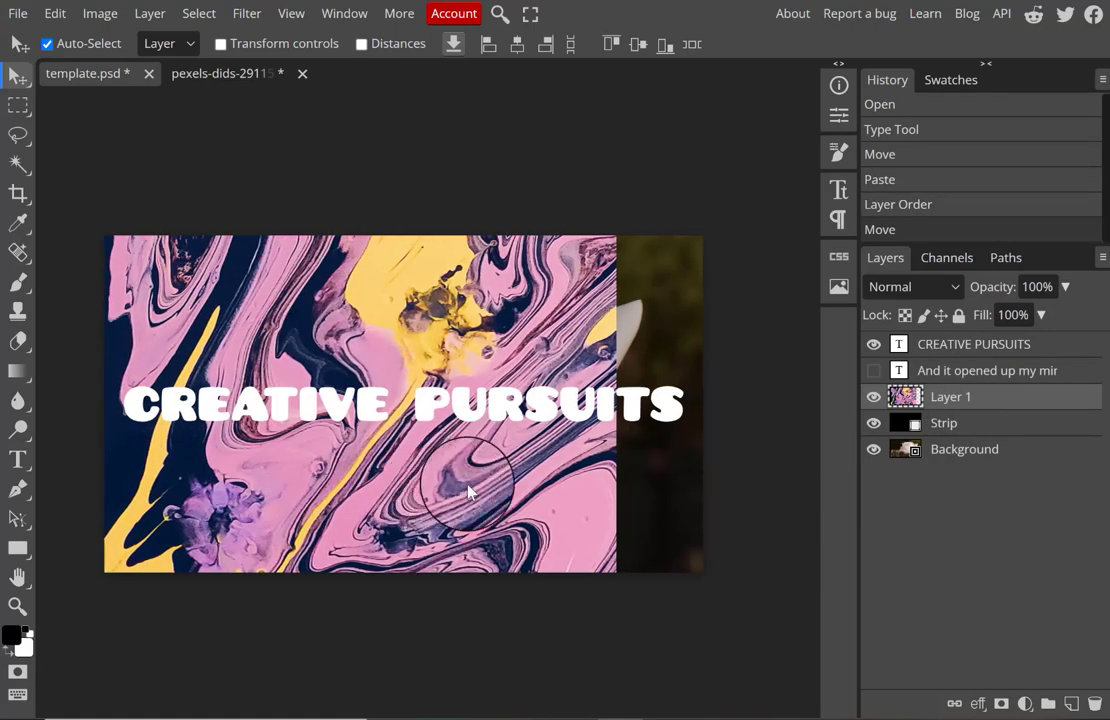
left_click_drag(585, 492, 622, 520)
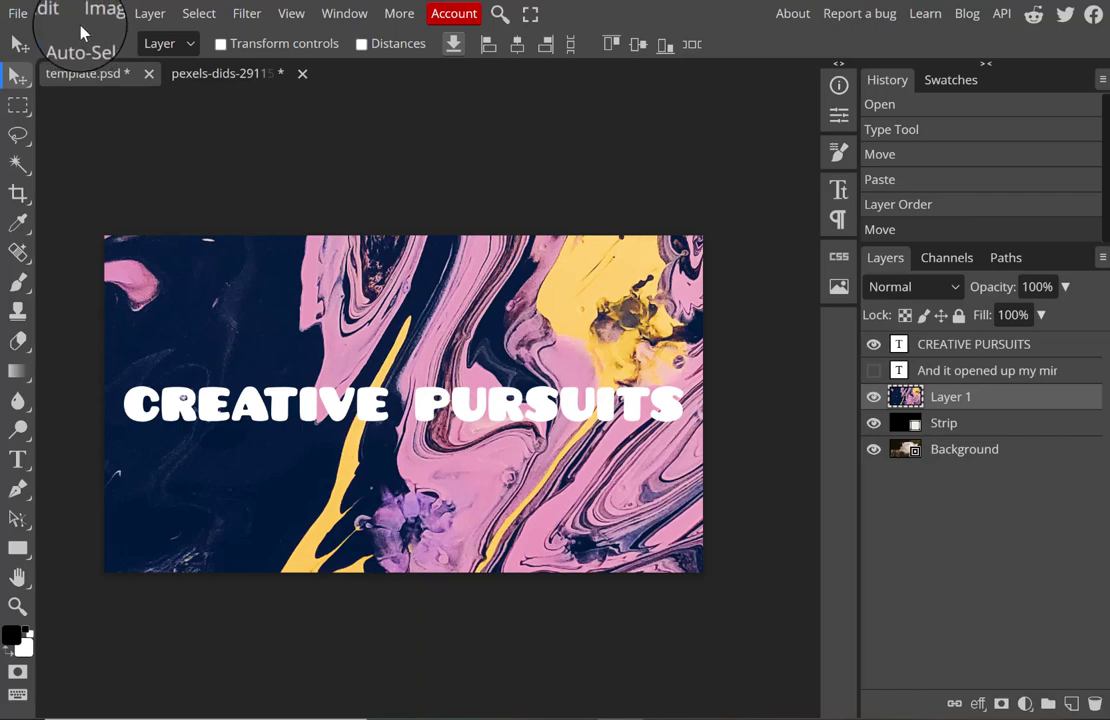
Free-transform the marble layer down and left so its yellow-pink swirl sits behind the title.
left_click(50, 15)
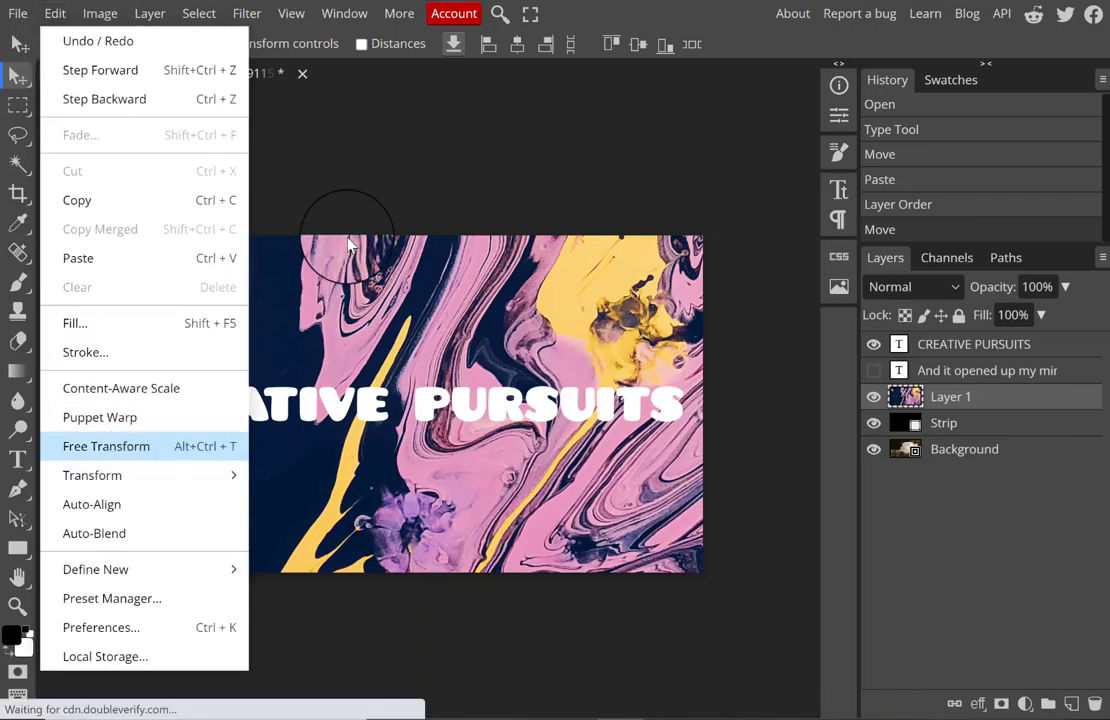
key("alt+ctrl+t")
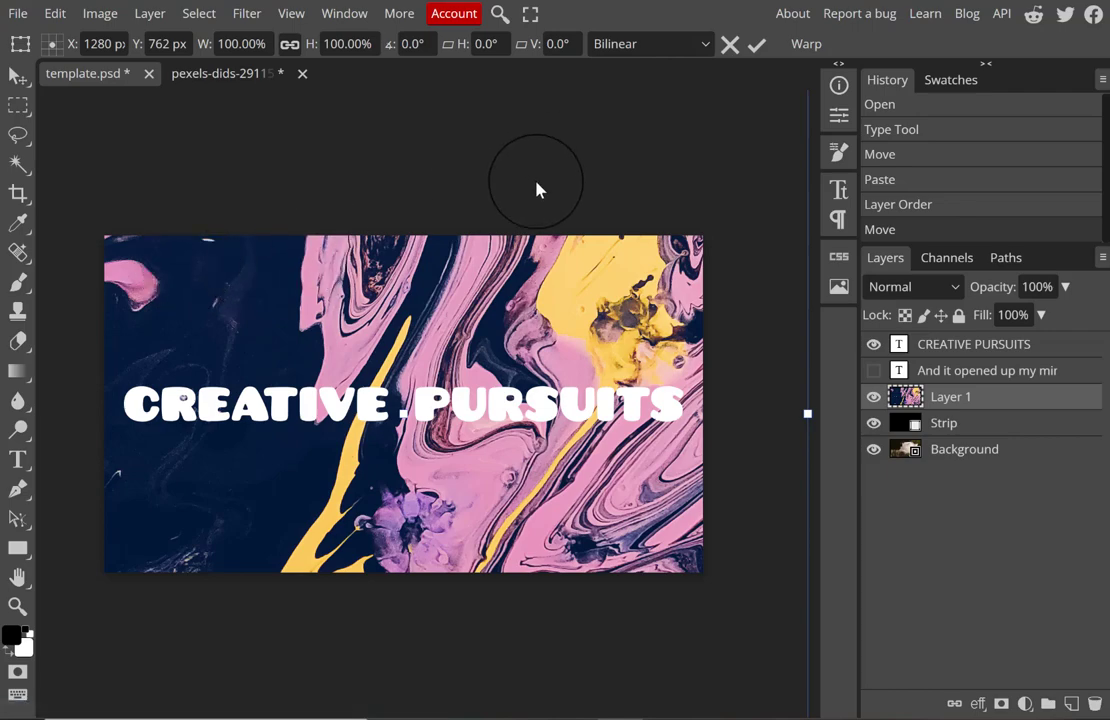
left_click_drag(440, 365, 491, 377)
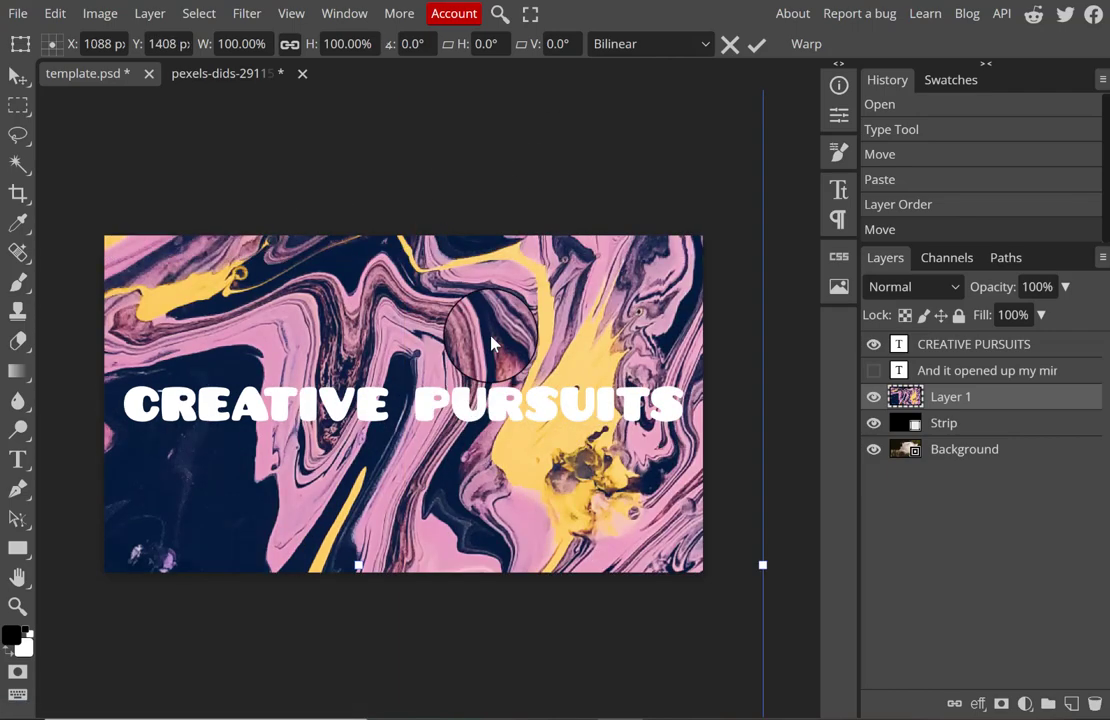
left_click_drag(496, 446, 500, 382)
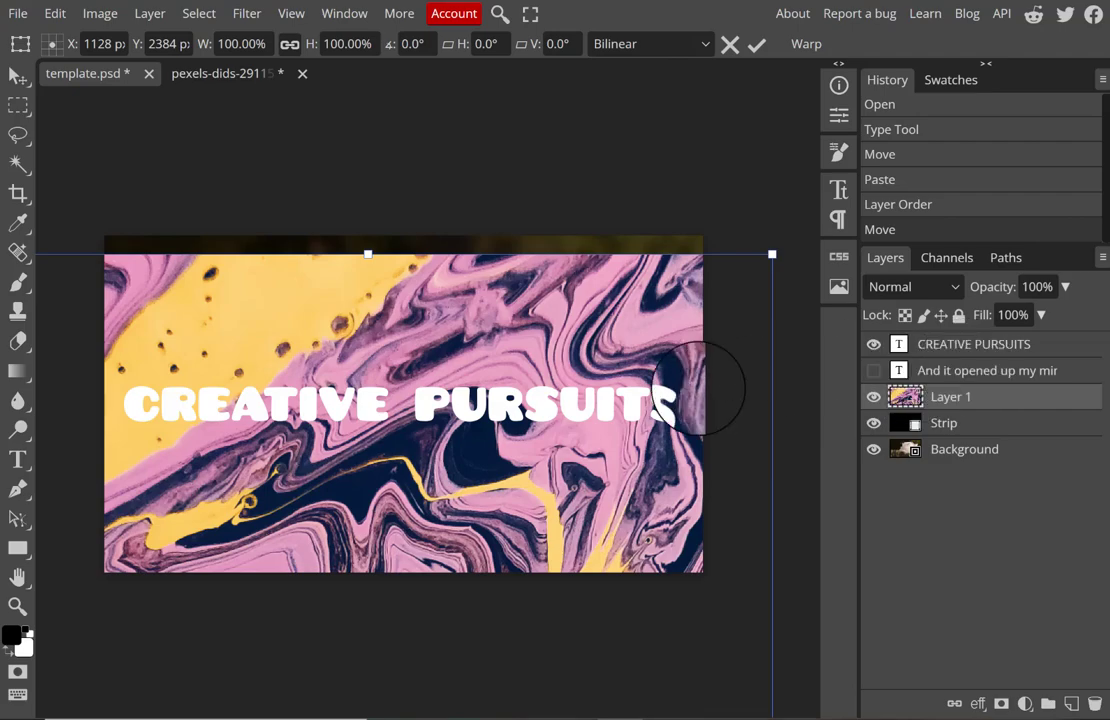
key("Return")
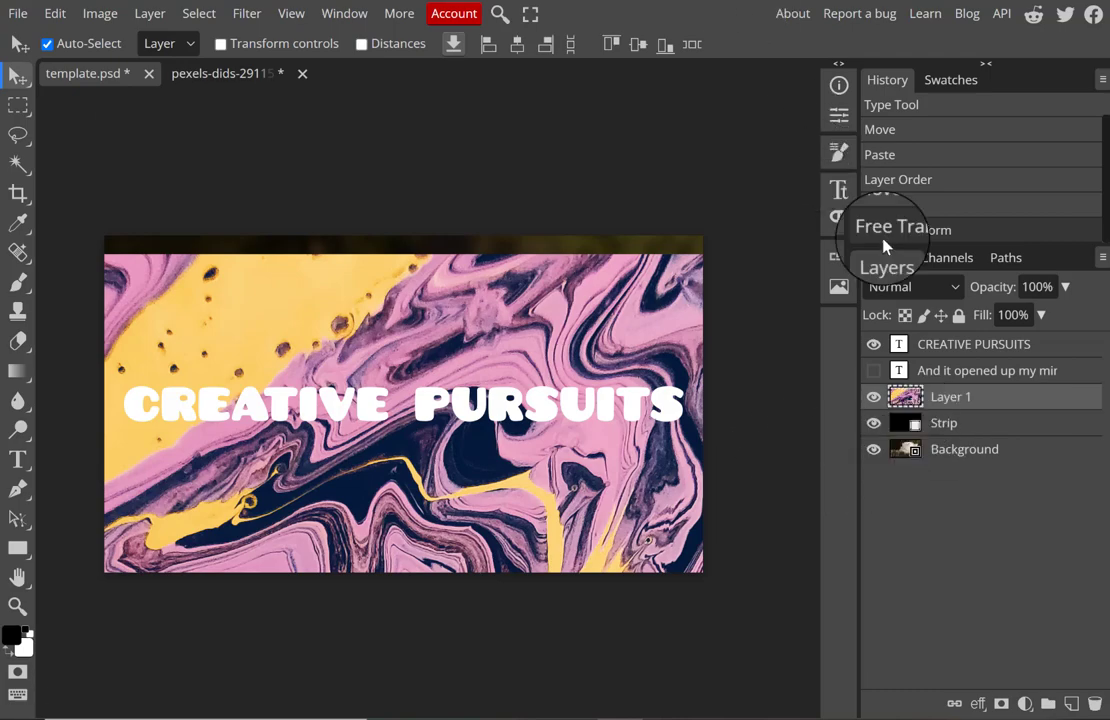
Move the marble layer above the CREATIVE PURSUITS text and clip it into the letters.
right_click(1080, 410)
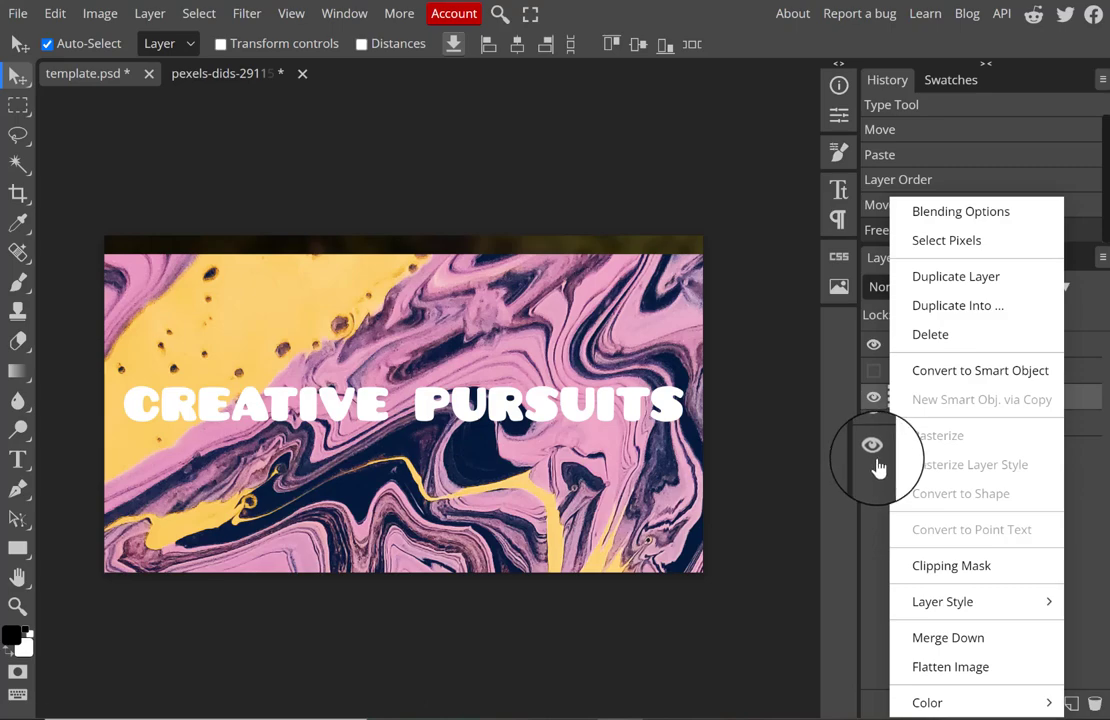
left_click(950, 568)
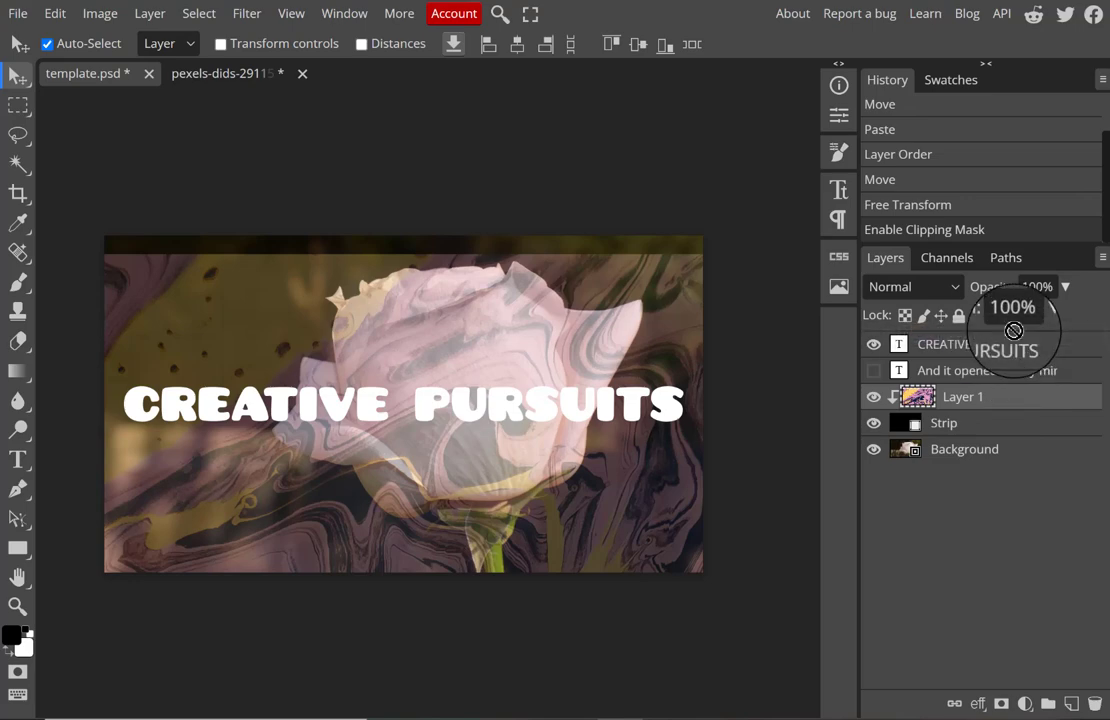
right_click(940, 400)
left_click(888, 578)
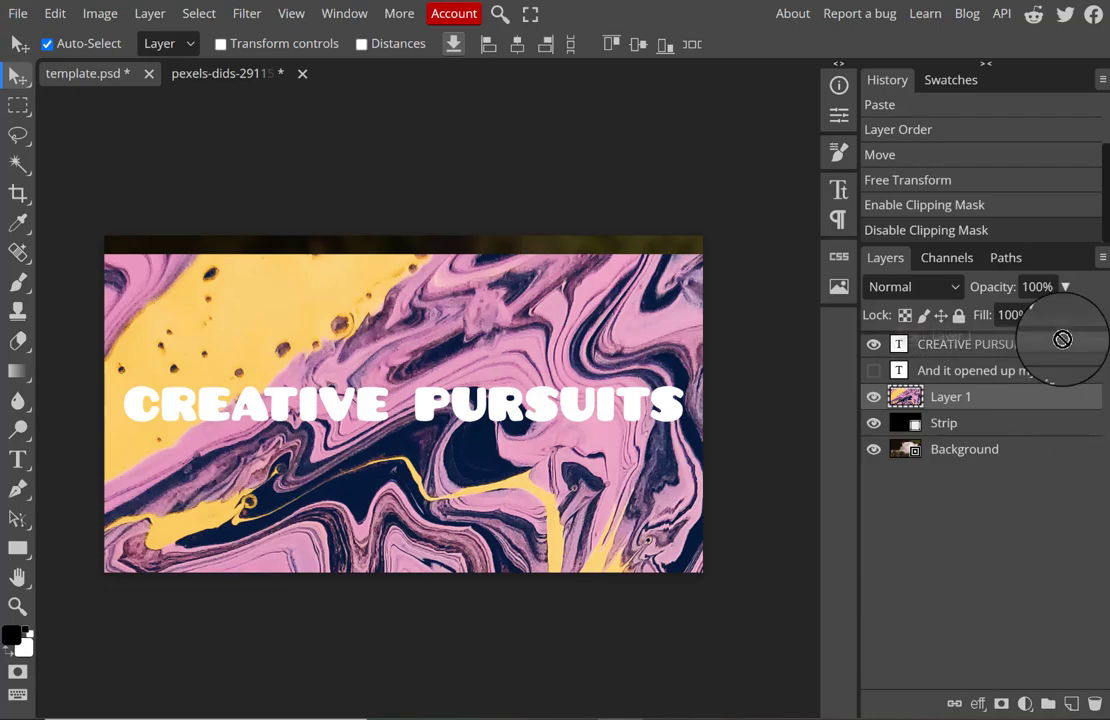
left_click_drag(1064, 343, 1066, 344)
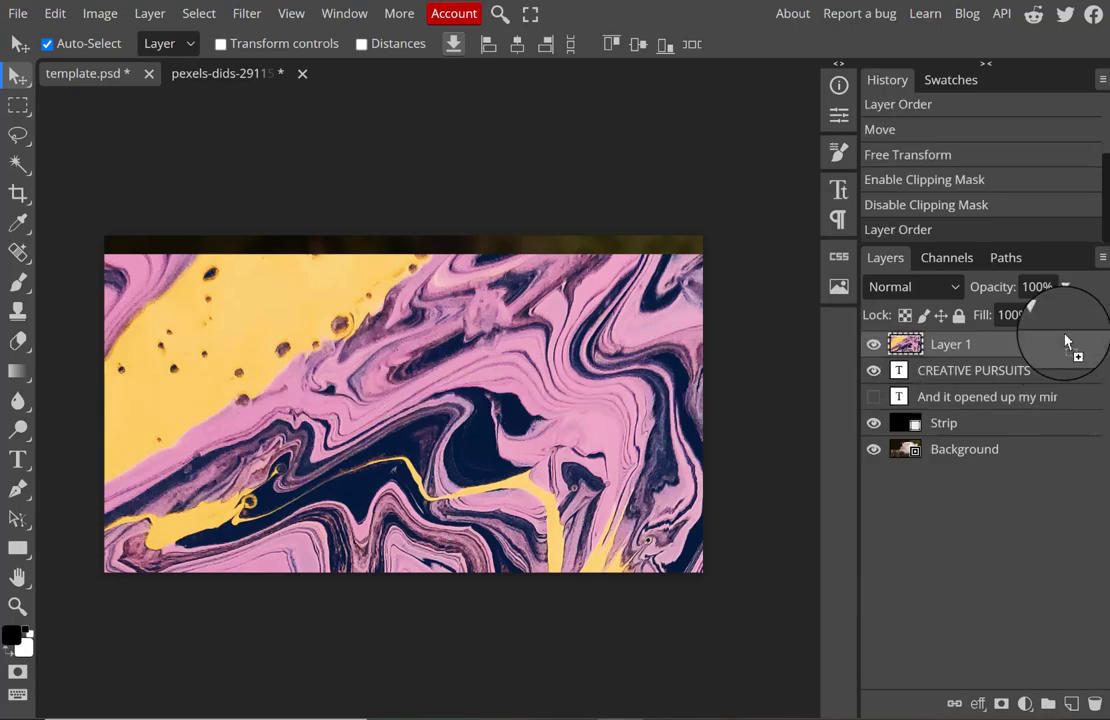
right_click(1063, 347)
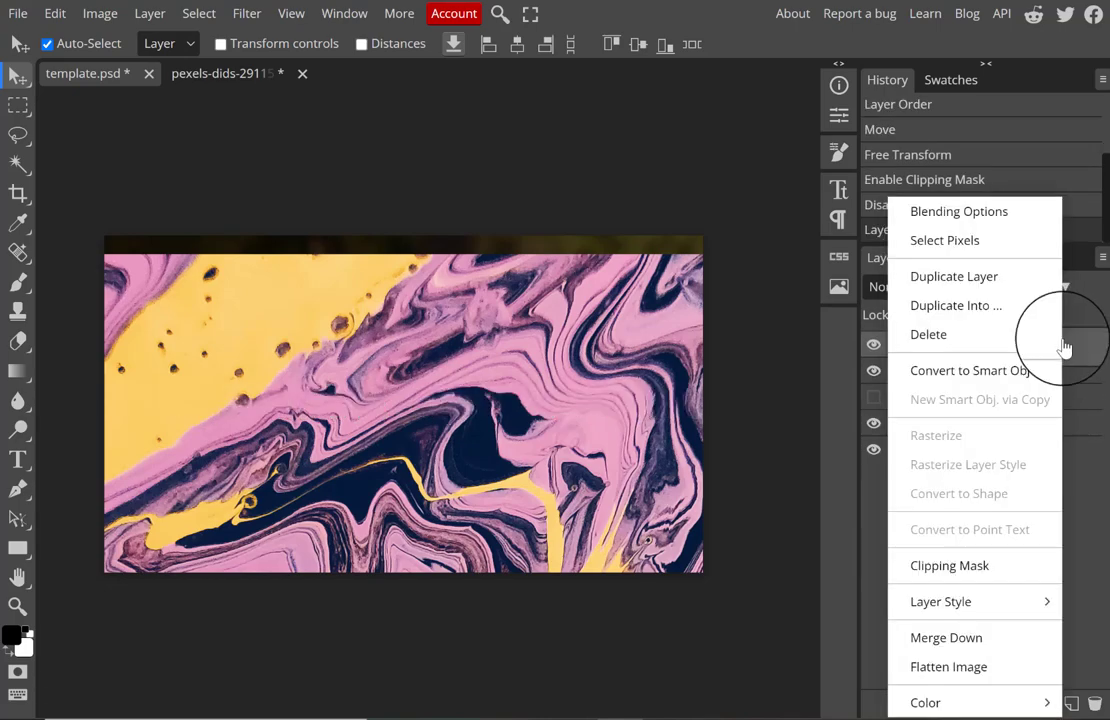
left_click(1008, 575)
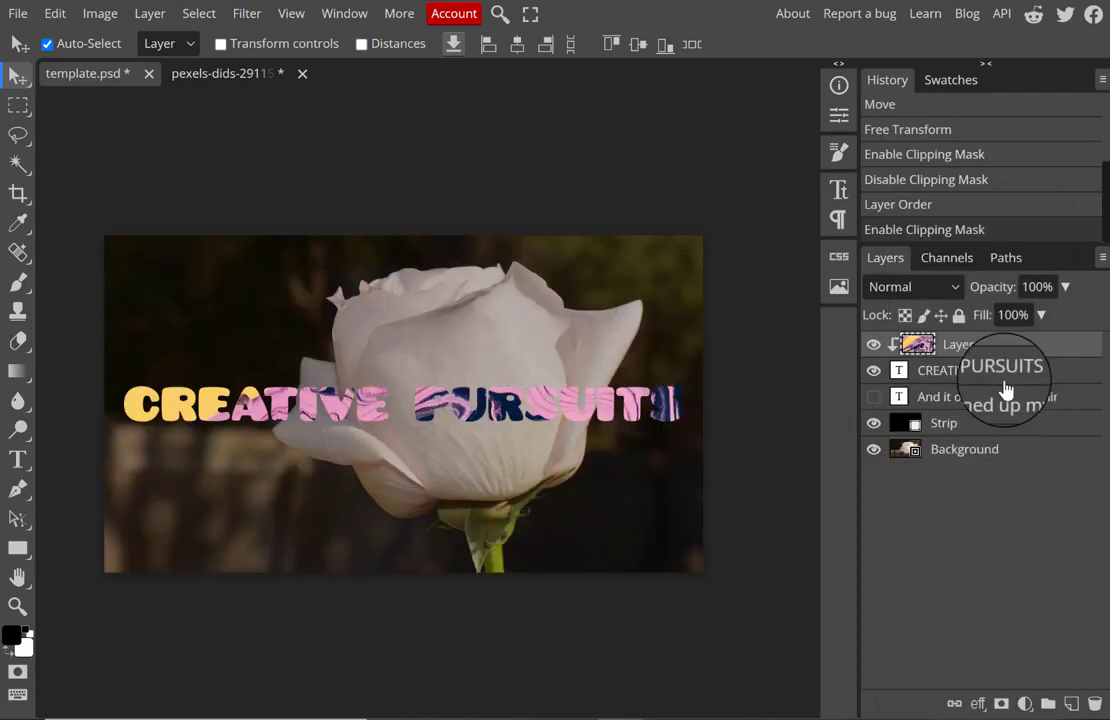
Replace the rose Background layer with an empty Layer 2 at the bottom of the stack.
left_click(874, 450)
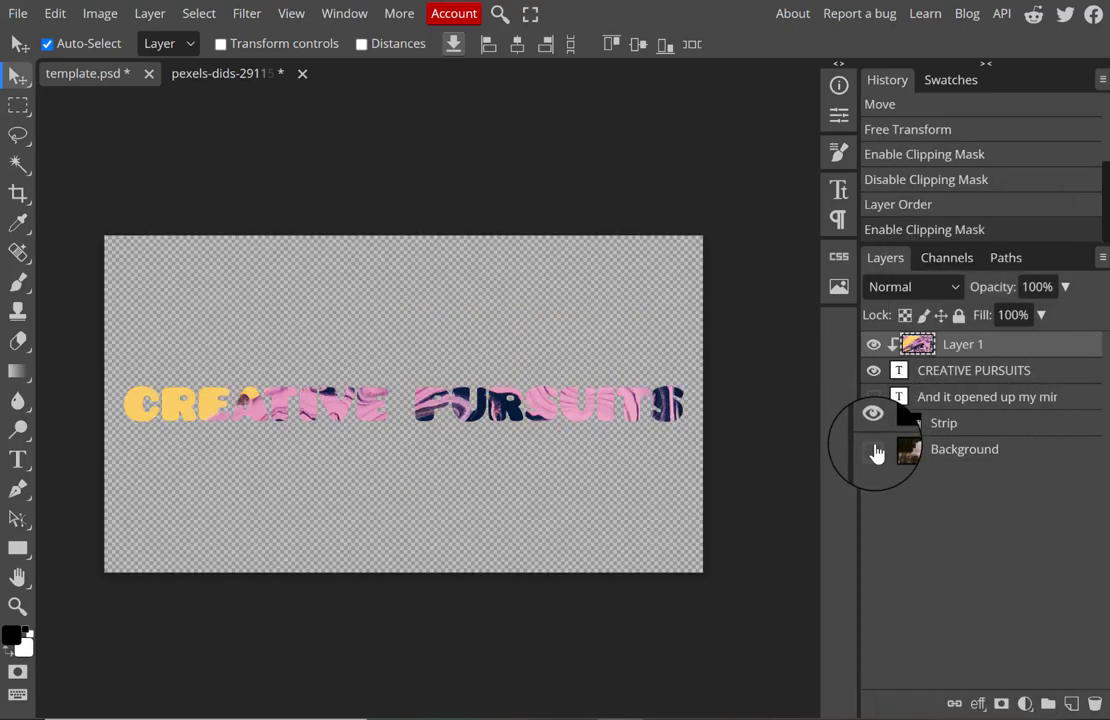
left_click(1021, 460)
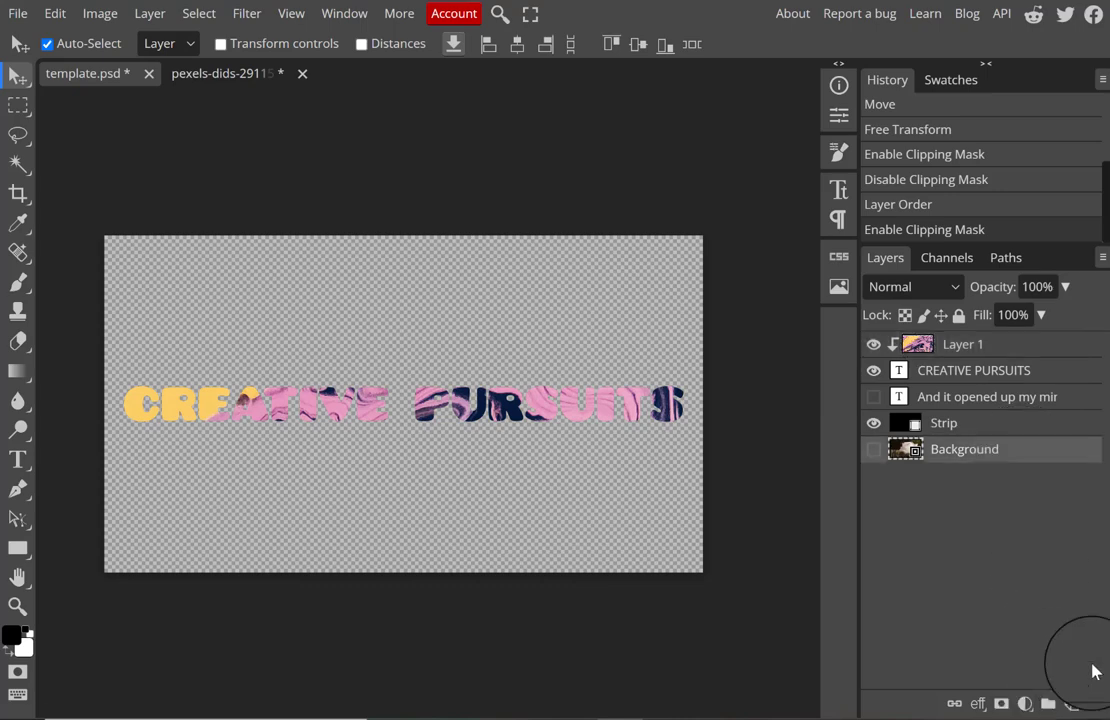
left_click(1070, 705)
left_click(1075, 480)
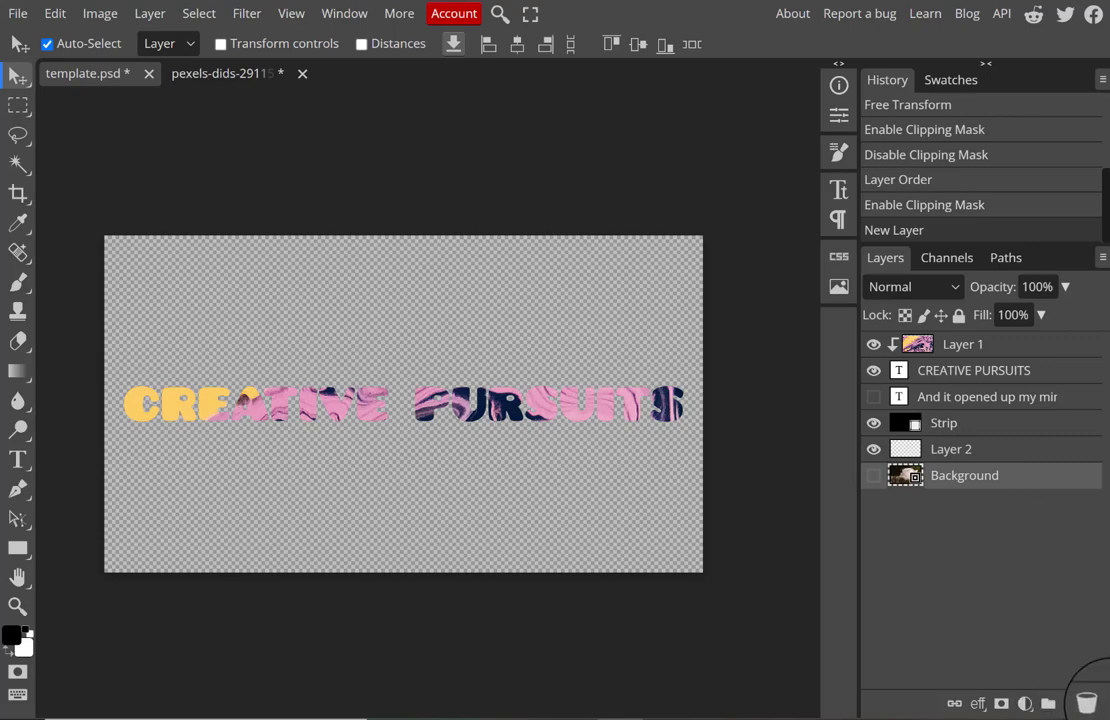
left_click(1100, 703)
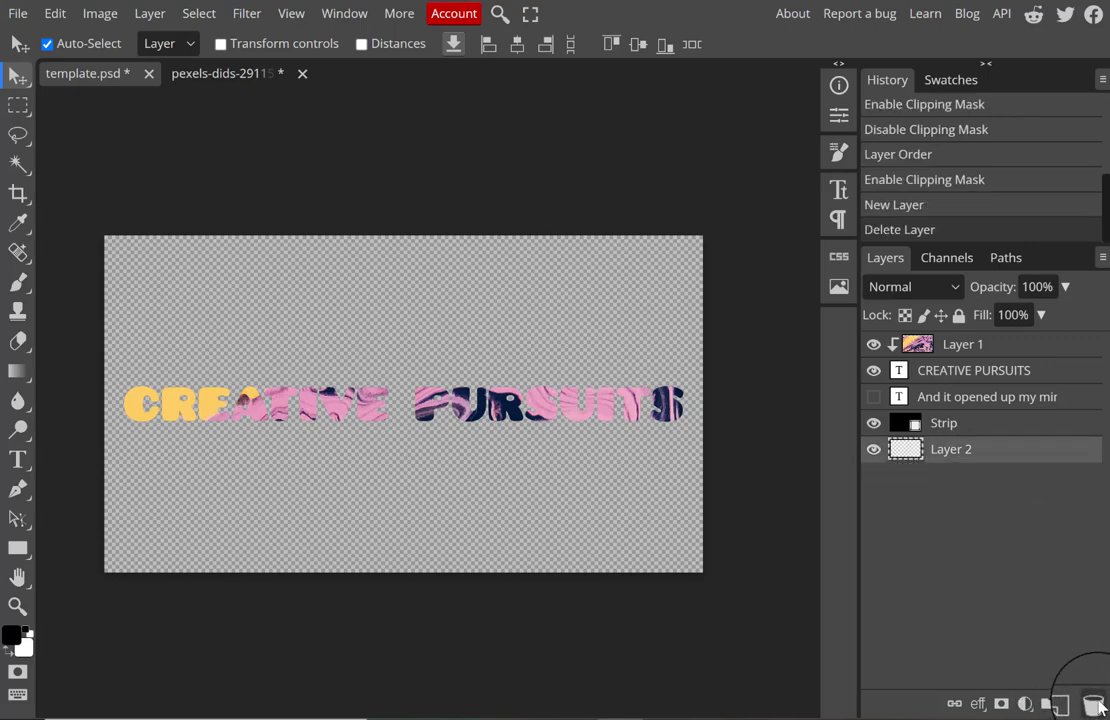
left_click(20, 376)
Switch the gradient shape to radial.
left_click(136, 45)
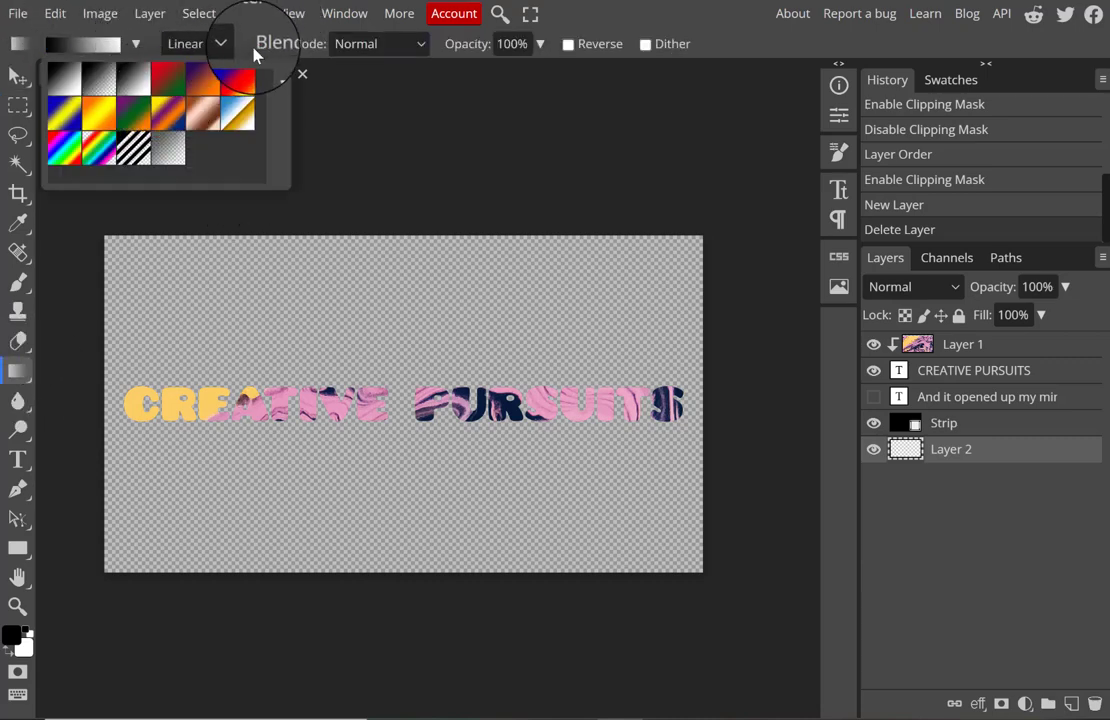
left_click(186, 43)
left_click(209, 90)
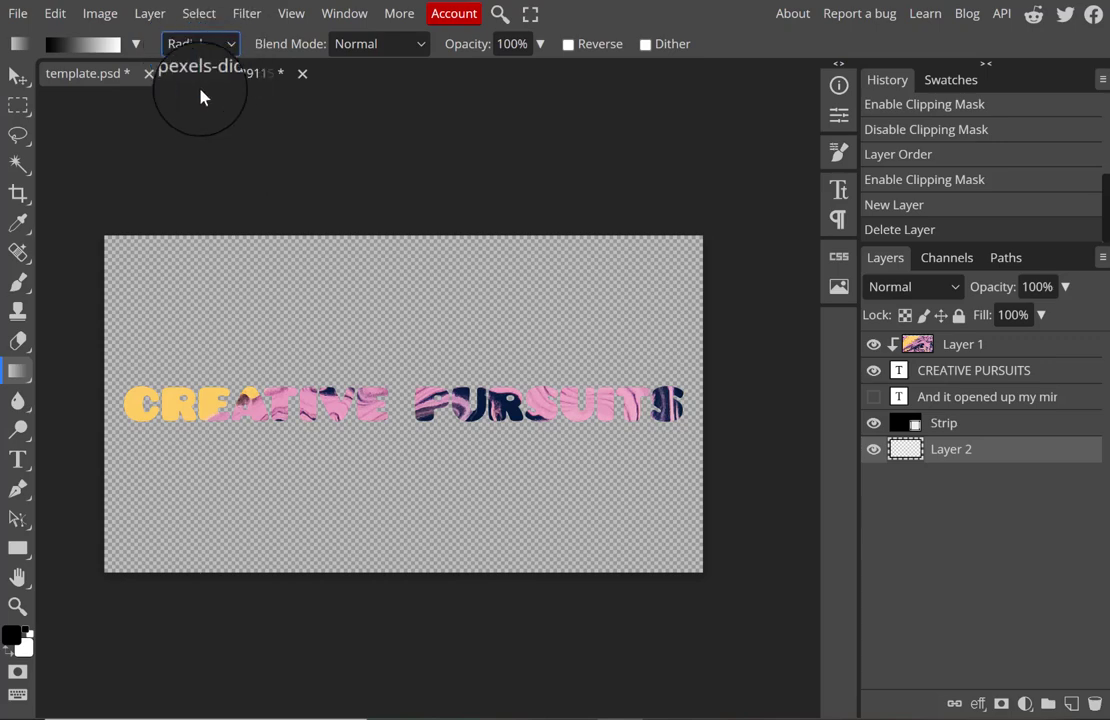
Set the gradient's left stop to a pink sampled from the title lettering.
left_click(136, 44)
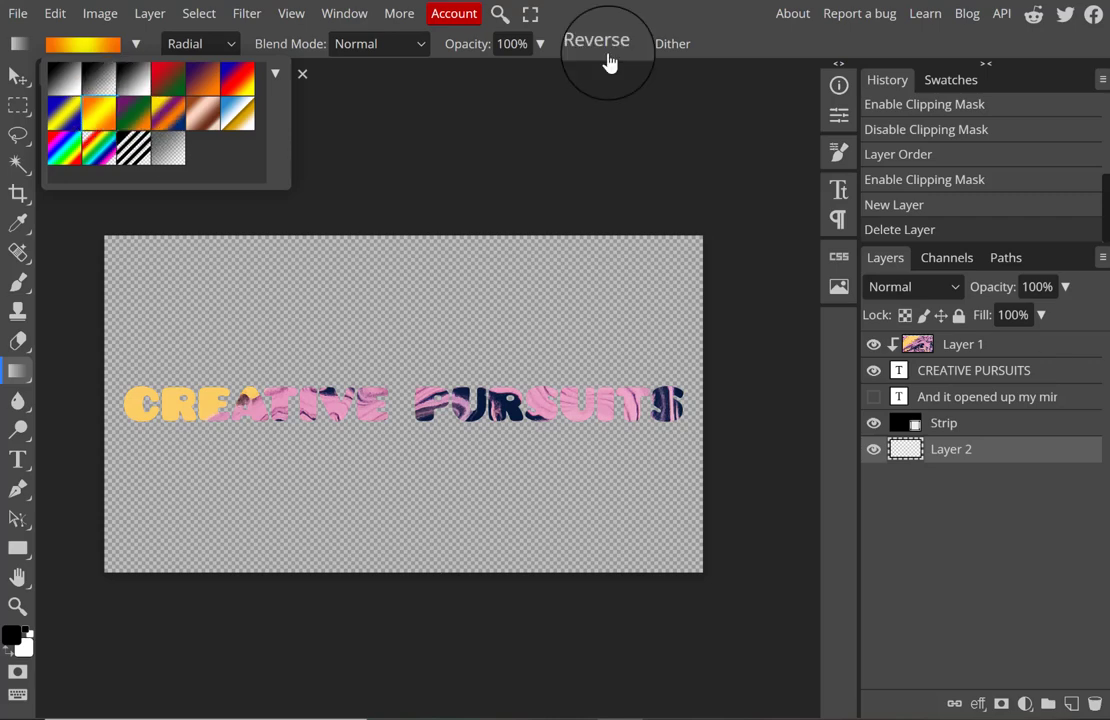
left_click(78, 43)
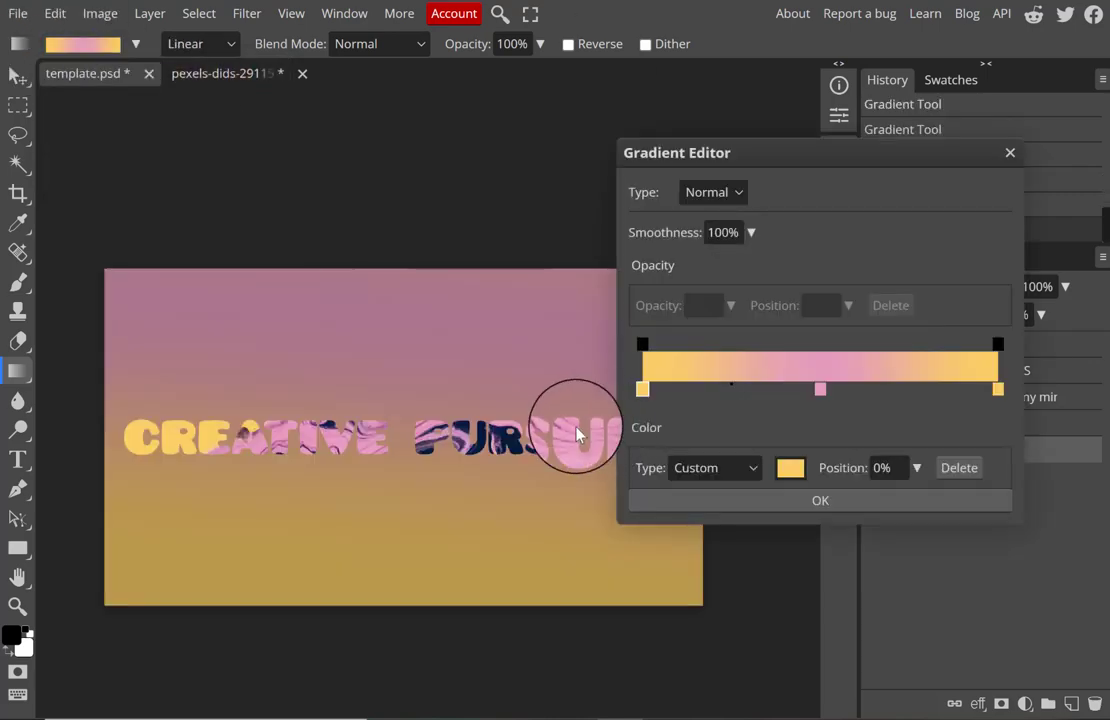
double_click(641, 397)
left_click_drag(391, 166, 701, 200)
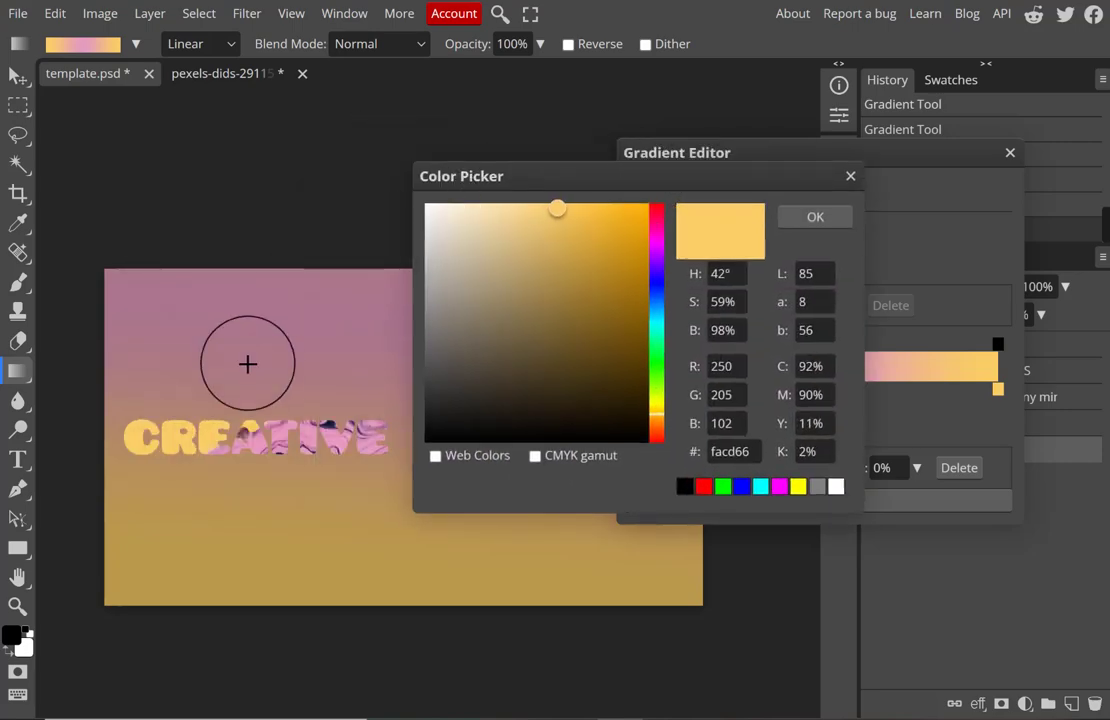
left_click(312, 451)
left_click(815, 216)
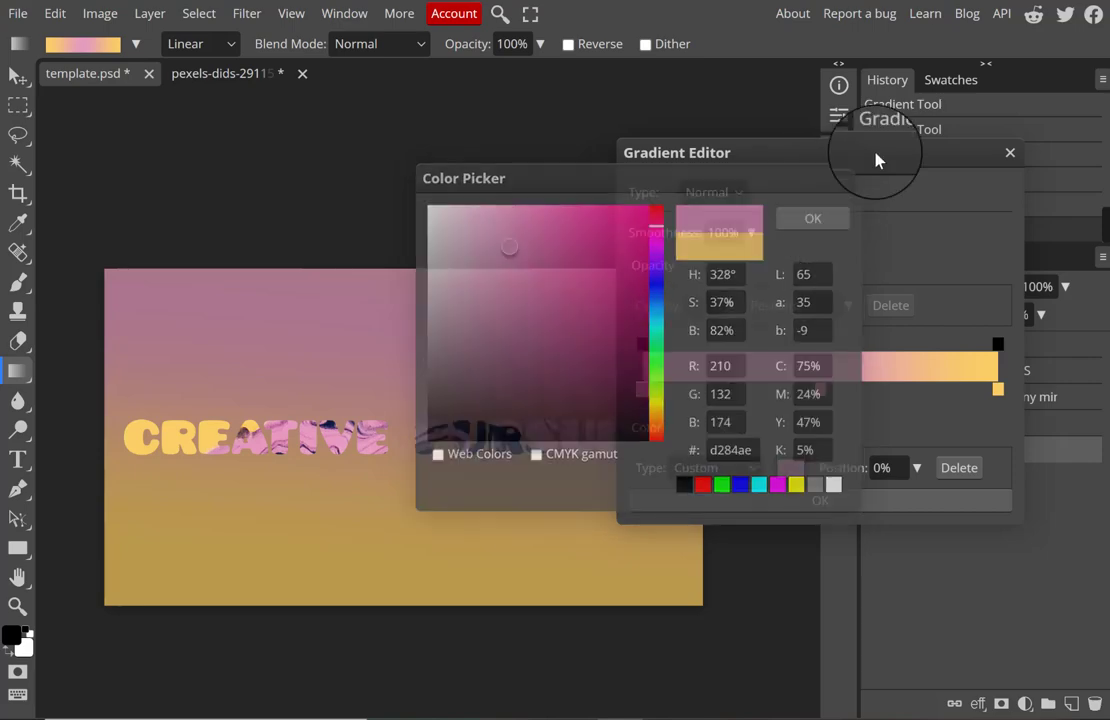
Add a 50% middle stop in a purple sampled from the lettering and apply the gradient.
left_click(819, 389)
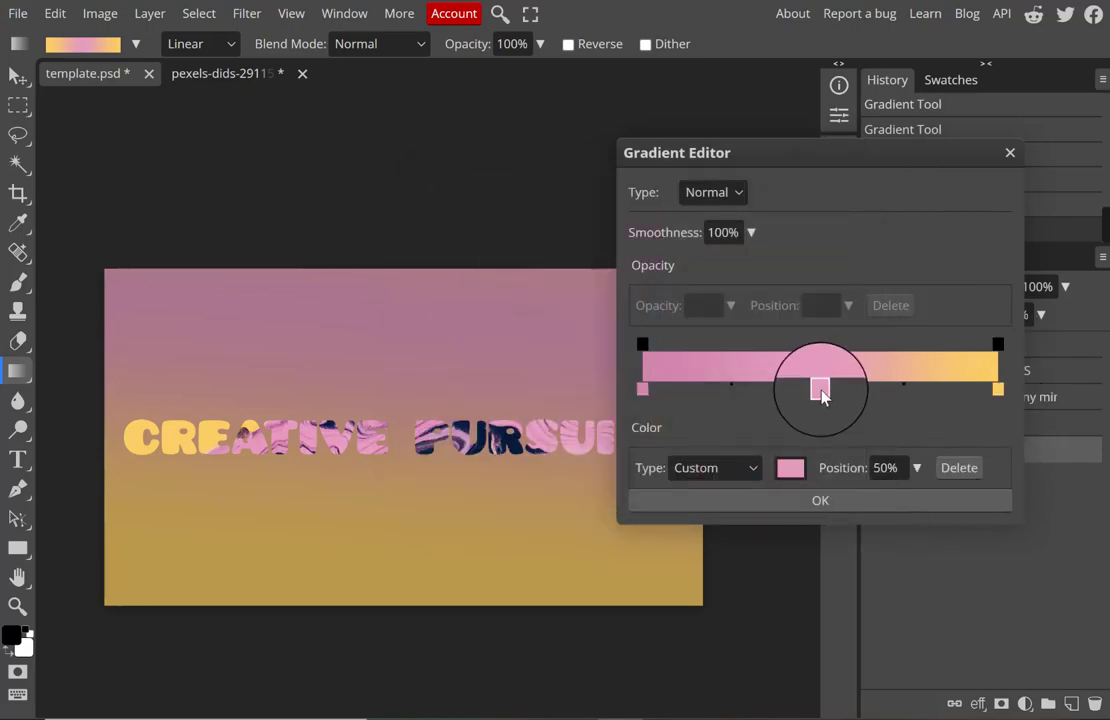
left_click(790, 467)
left_click_drag(476, 156, 799, 136)
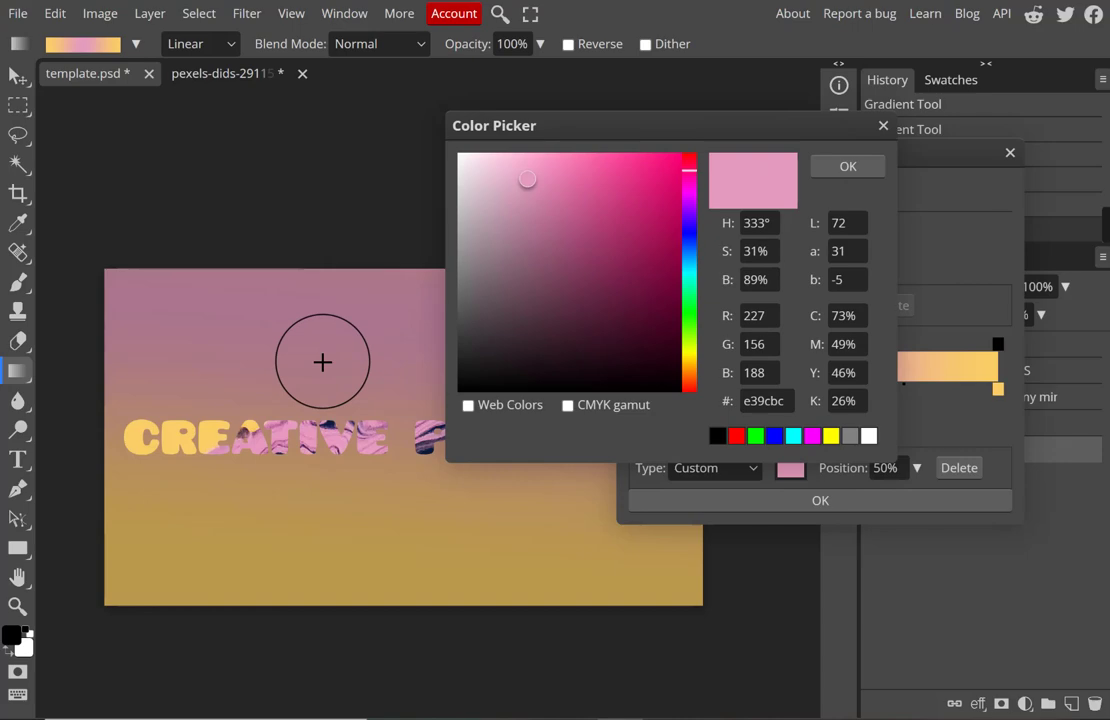
left_click(310, 450)
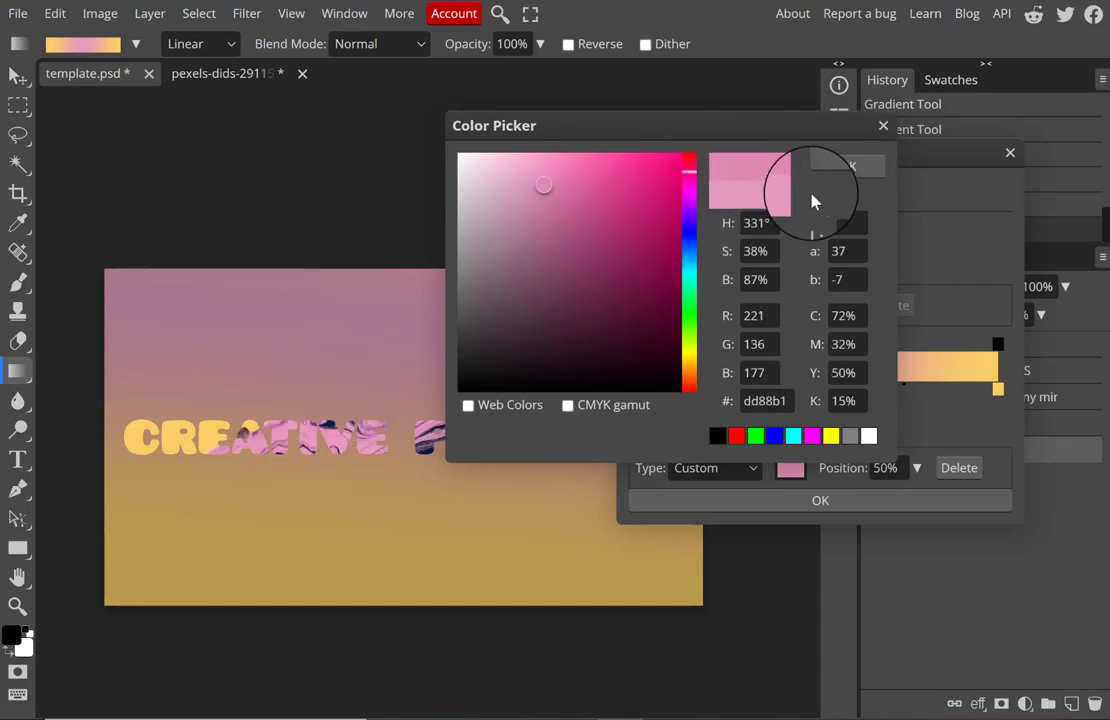
left_click(846, 166)
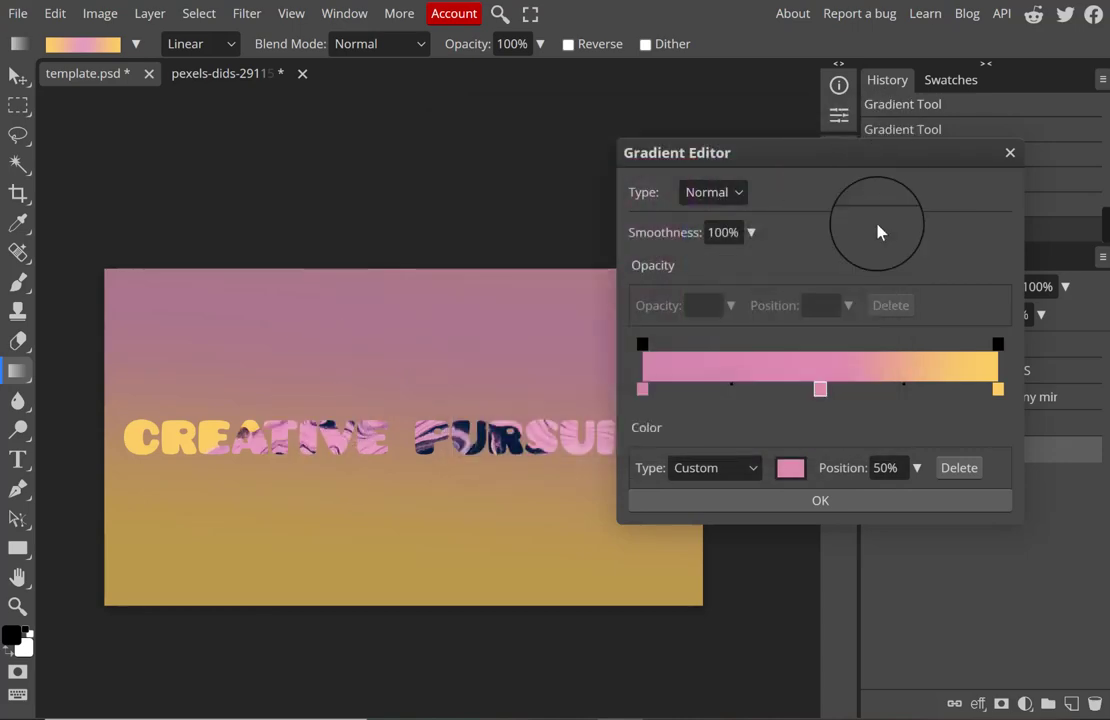
double_click(820, 395)
left_click_drag(430, 158, 717, 159)
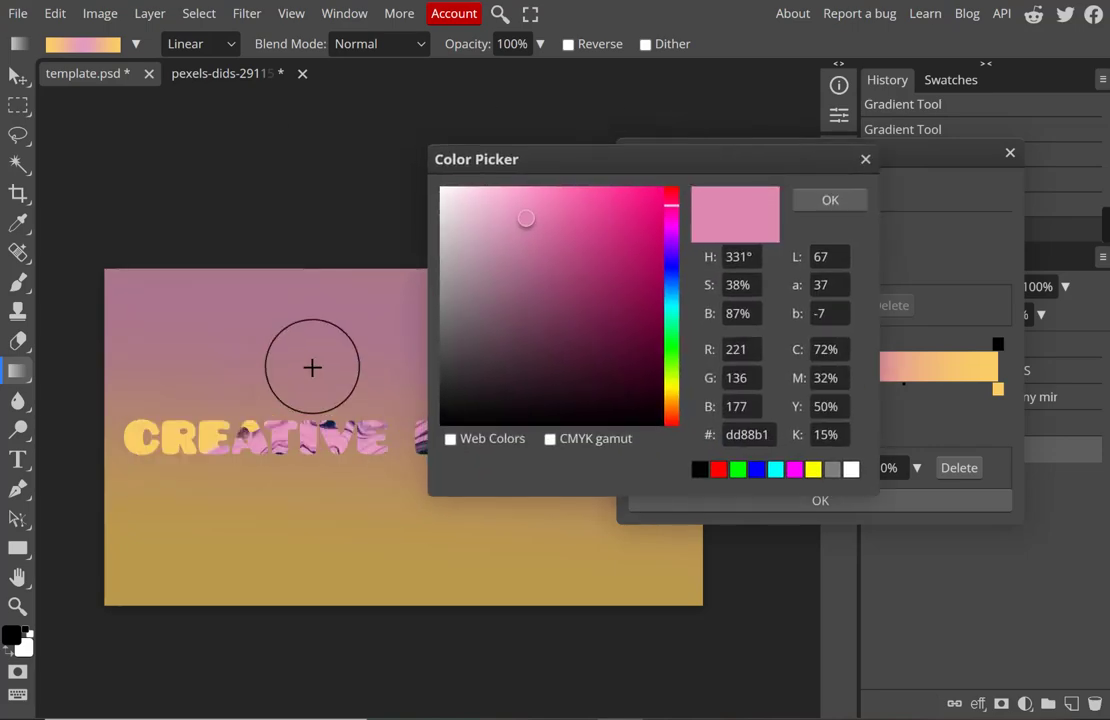
left_click(330, 428)
left_click(830, 200)
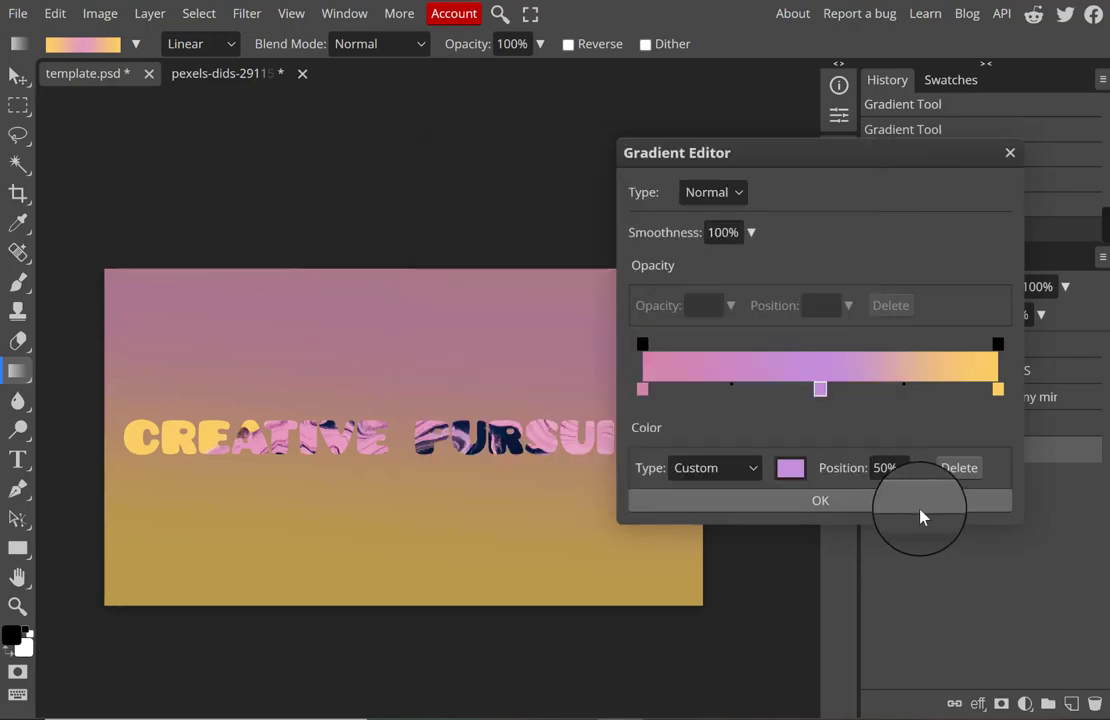
left_click(915, 503)
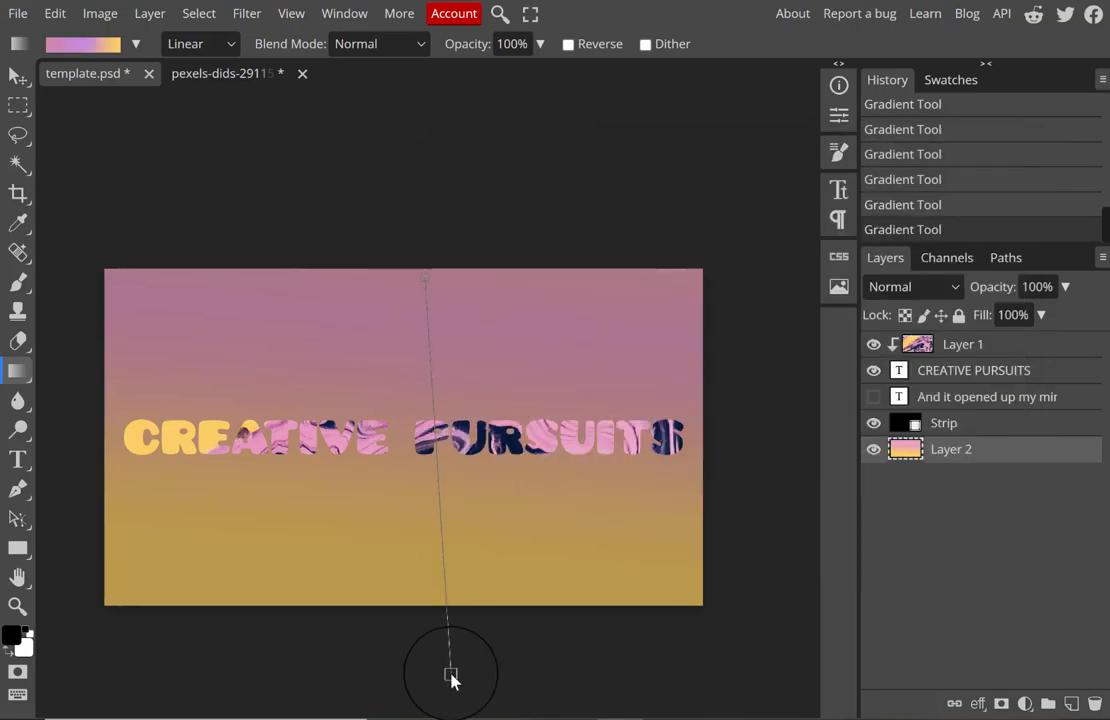
Drag a vertical reflected, reversed gradient on Layer 2: gold at top, lavender, pink at bottom.
left_click_drag(451, 677, 452, 680)
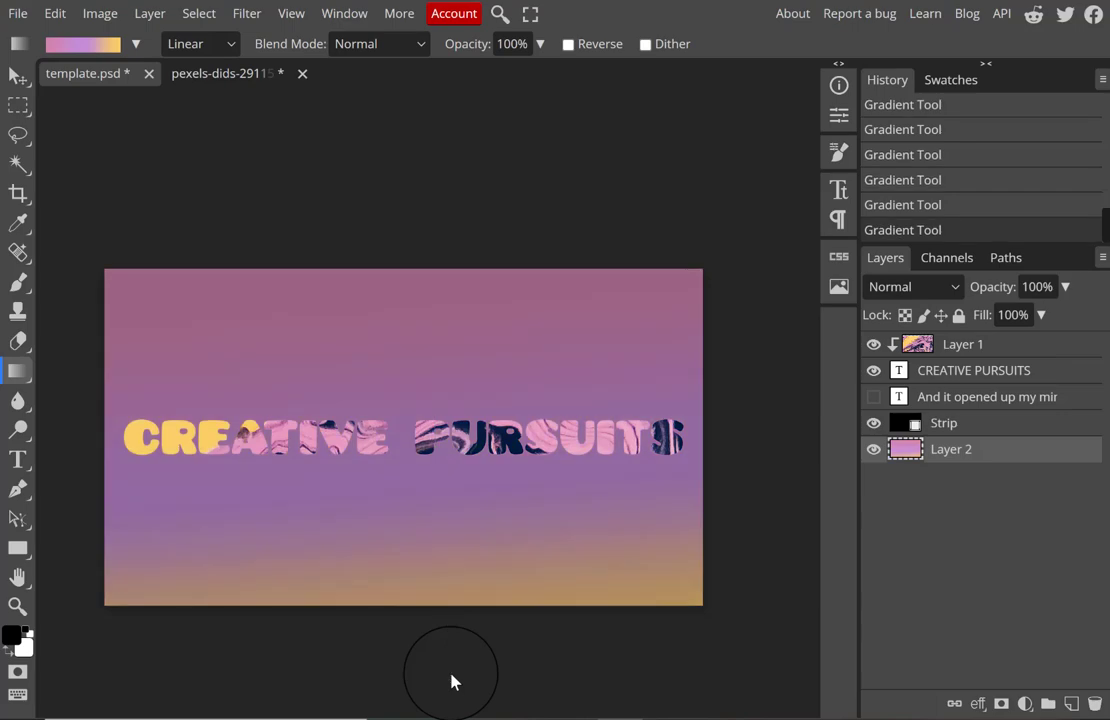
left_click_drag(447, 632, 436, 350)
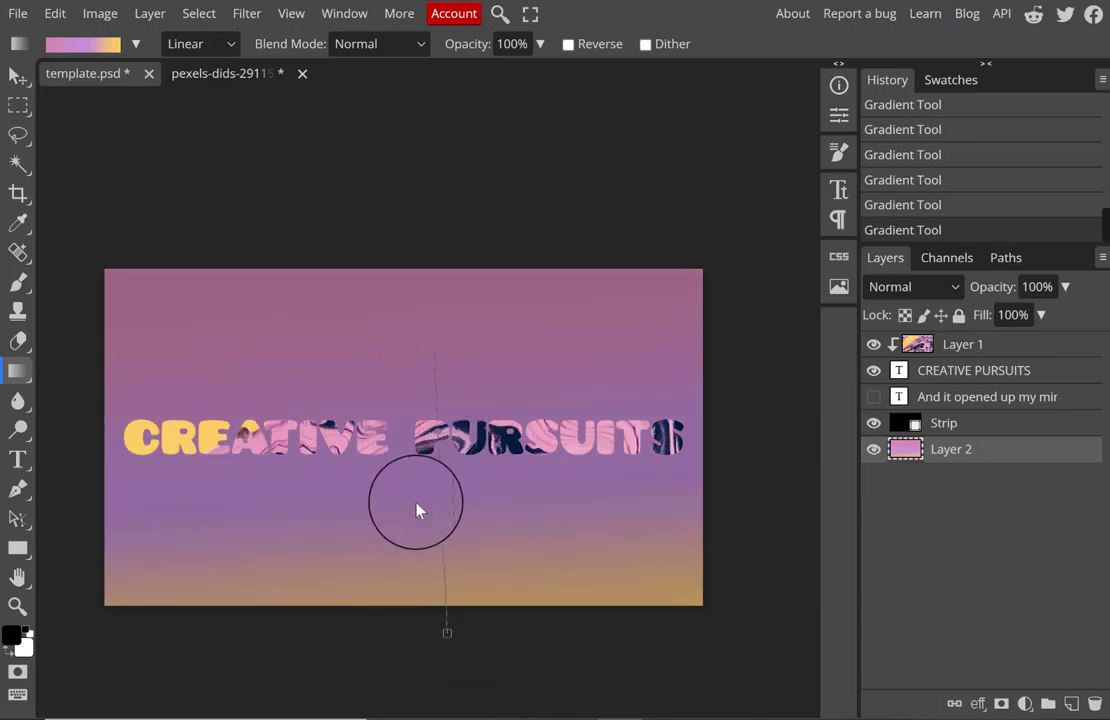
left_click_drag(455, 614, 420, 533)
left_click_drag(439, 394, 426, 627)
left_click_drag(426, 627, 426, 627)
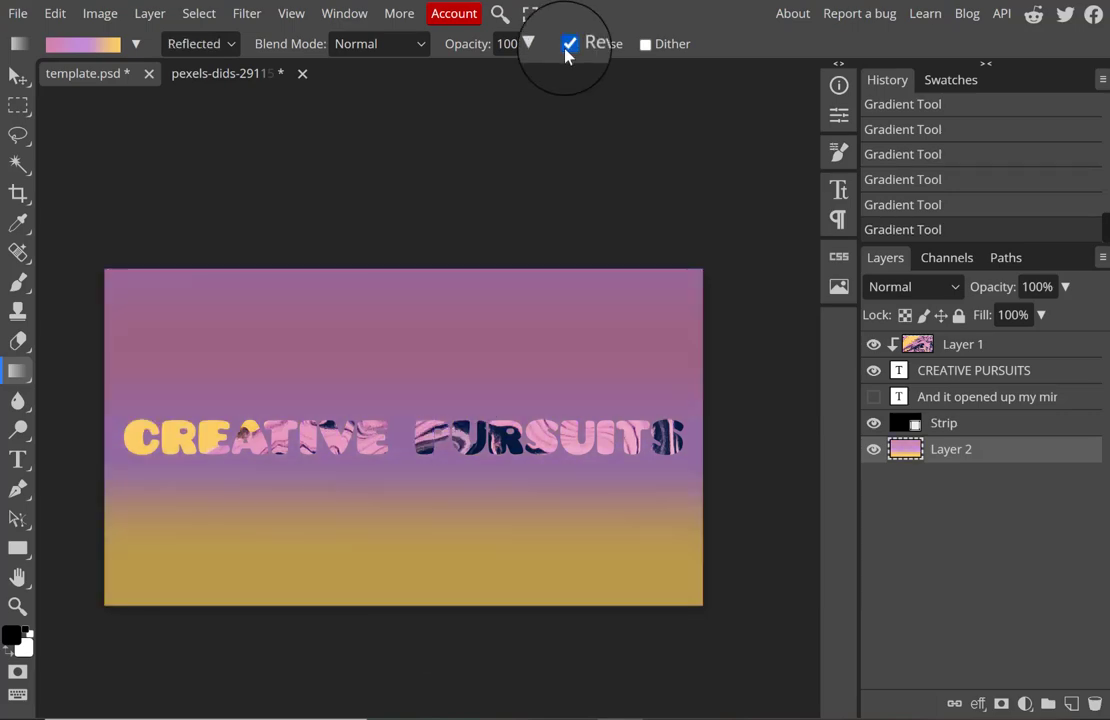
left_click_drag(430, 284, 429, 559)
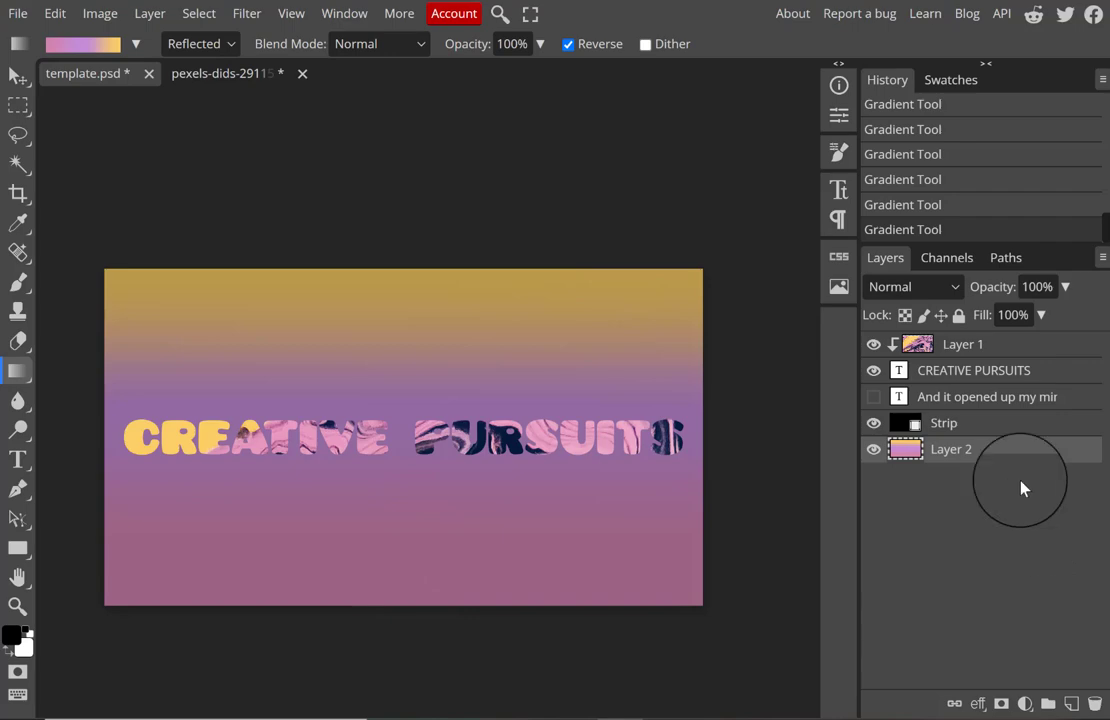
Add a 3 px black outside Stroke effect to the CREATIVE PURSUITS layer.
left_click(1020, 378)
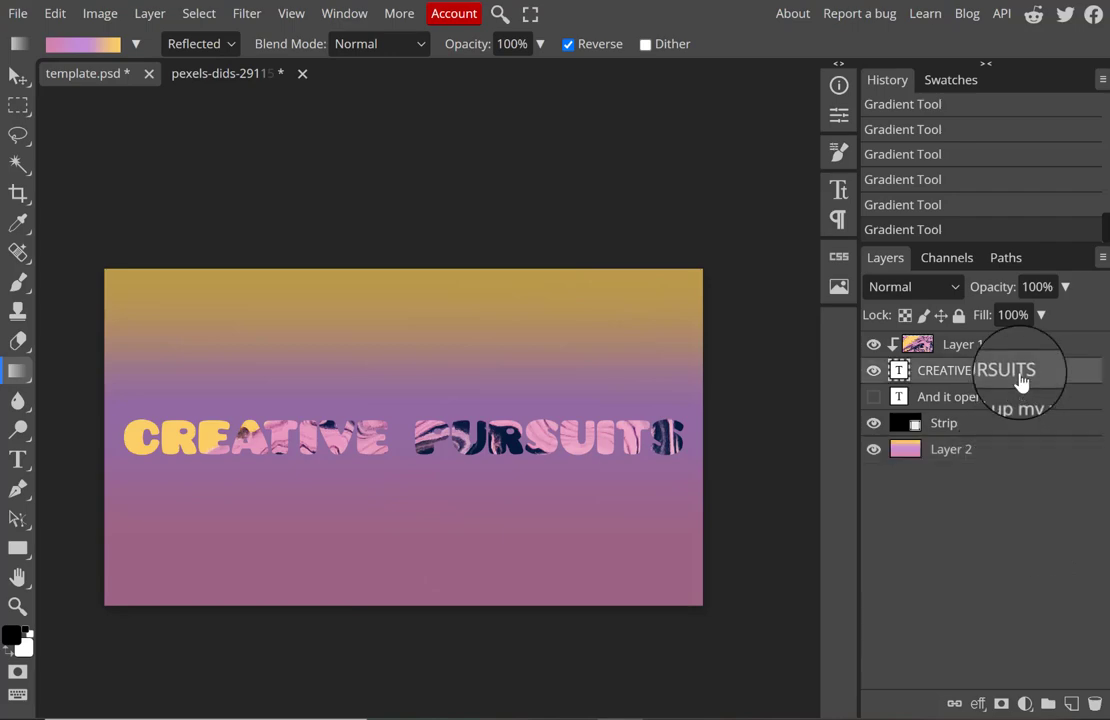
left_click(978, 702)
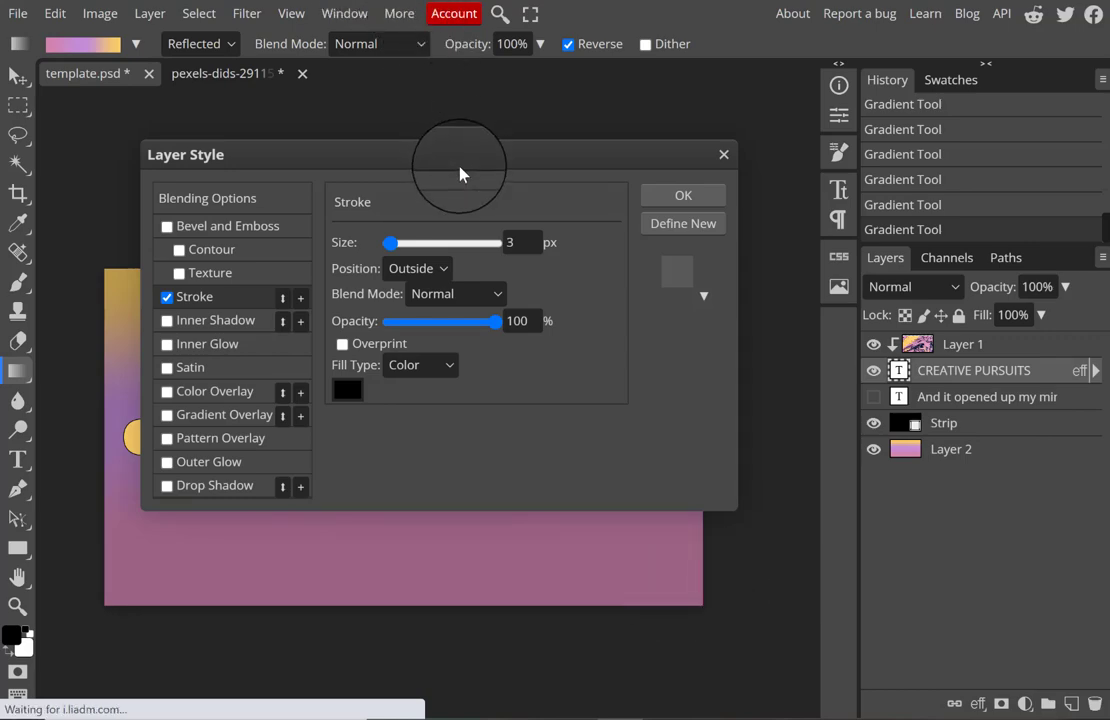
left_click_drag(463, 159, 943, 165)
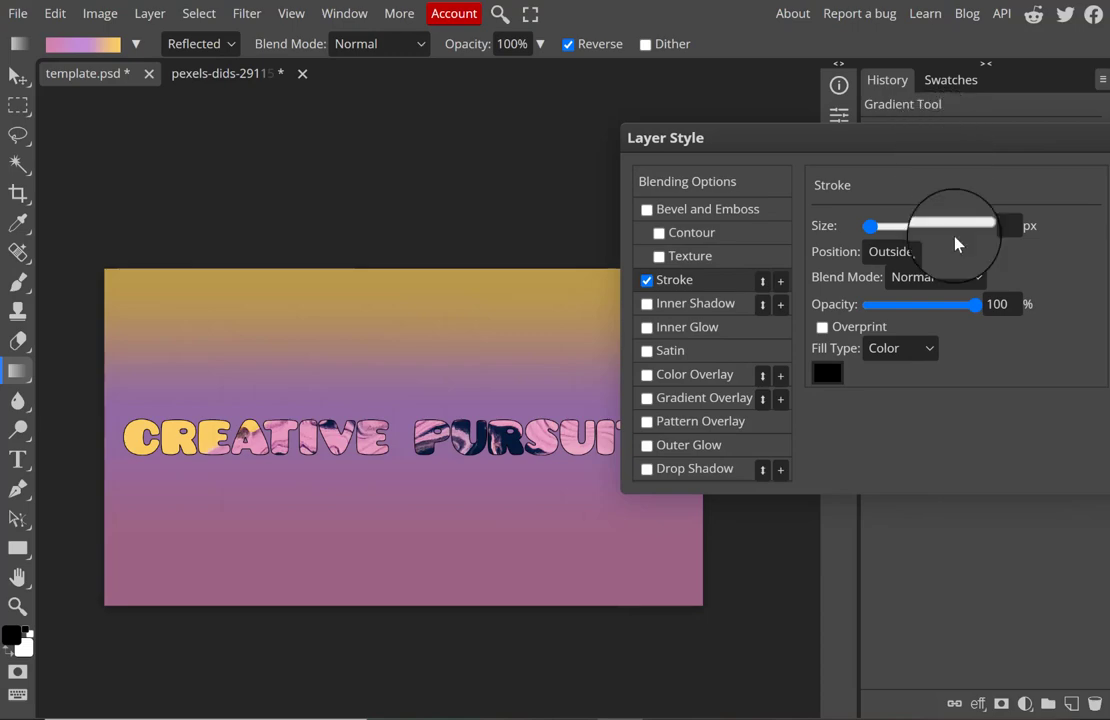
Sample a dark navy from the title lettering as the stroke colour.
left_click(840, 375)
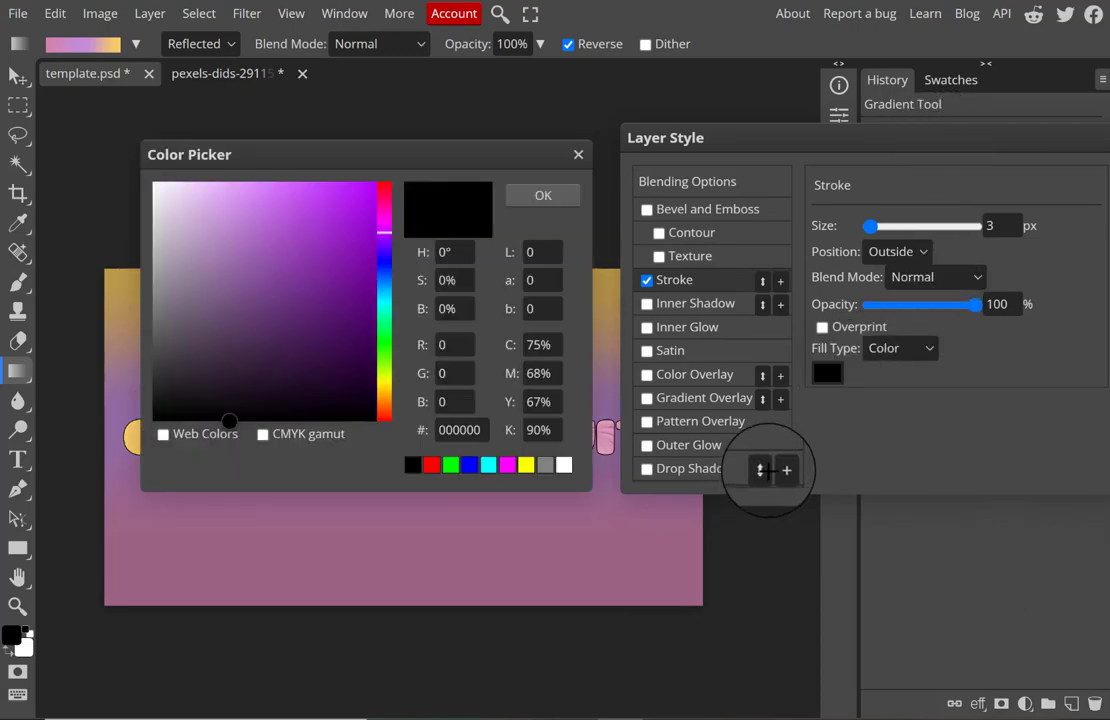
left_click_drag(461, 170, 468, 562)
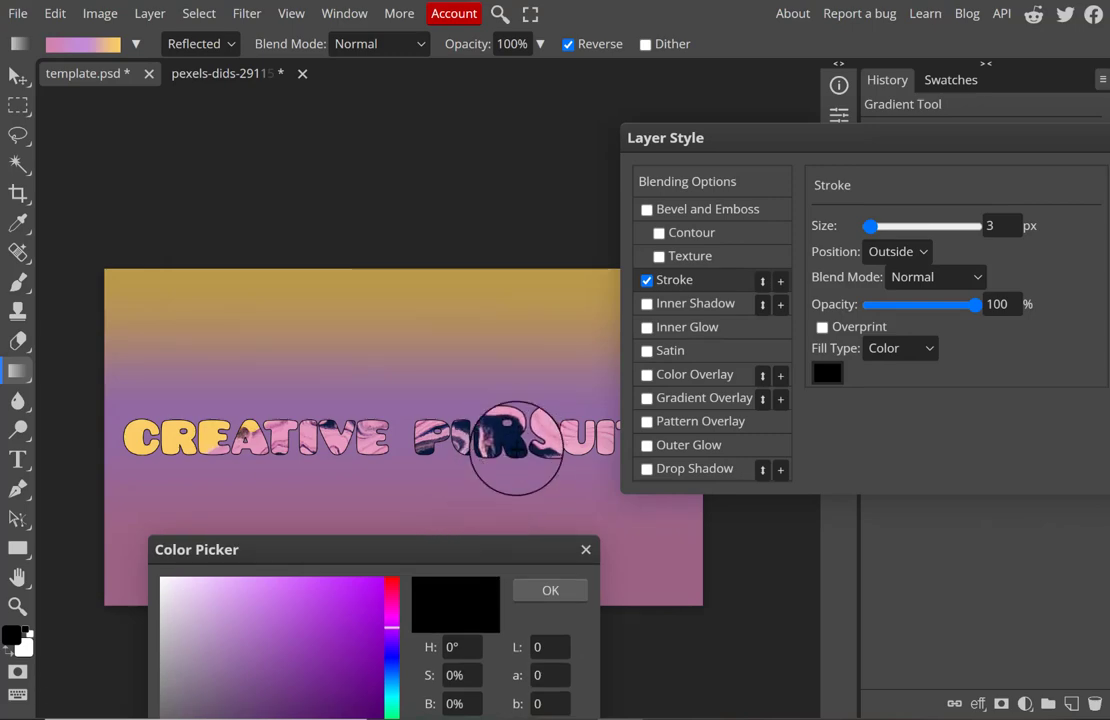
left_click(515, 440)
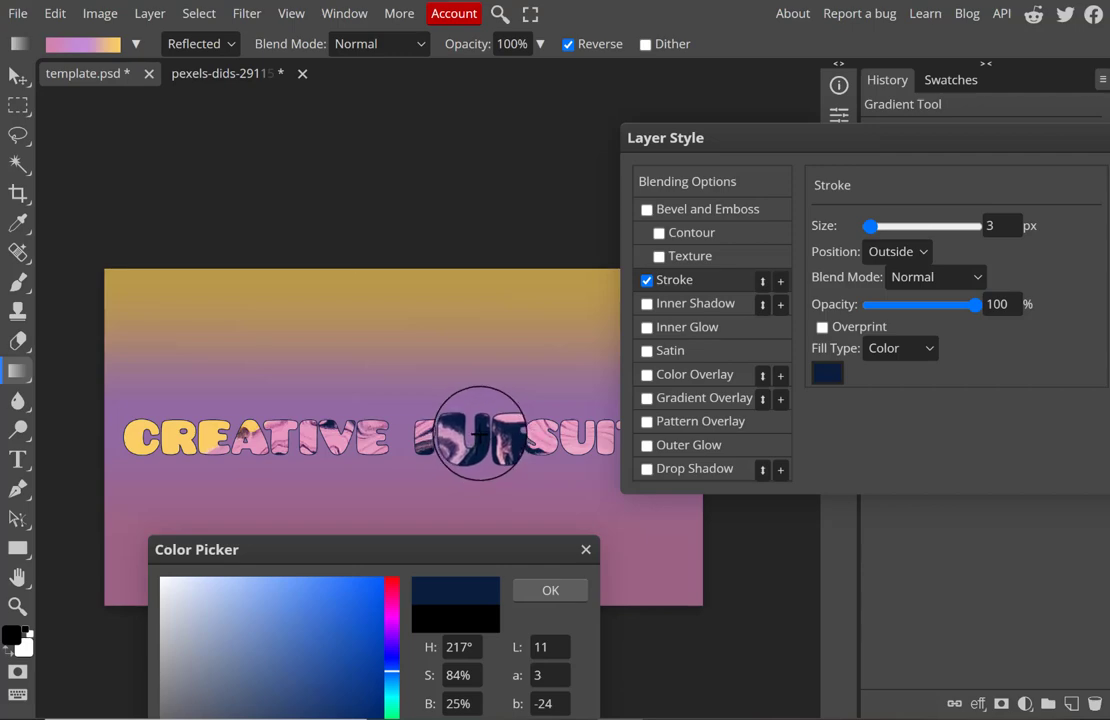
left_click(481, 430)
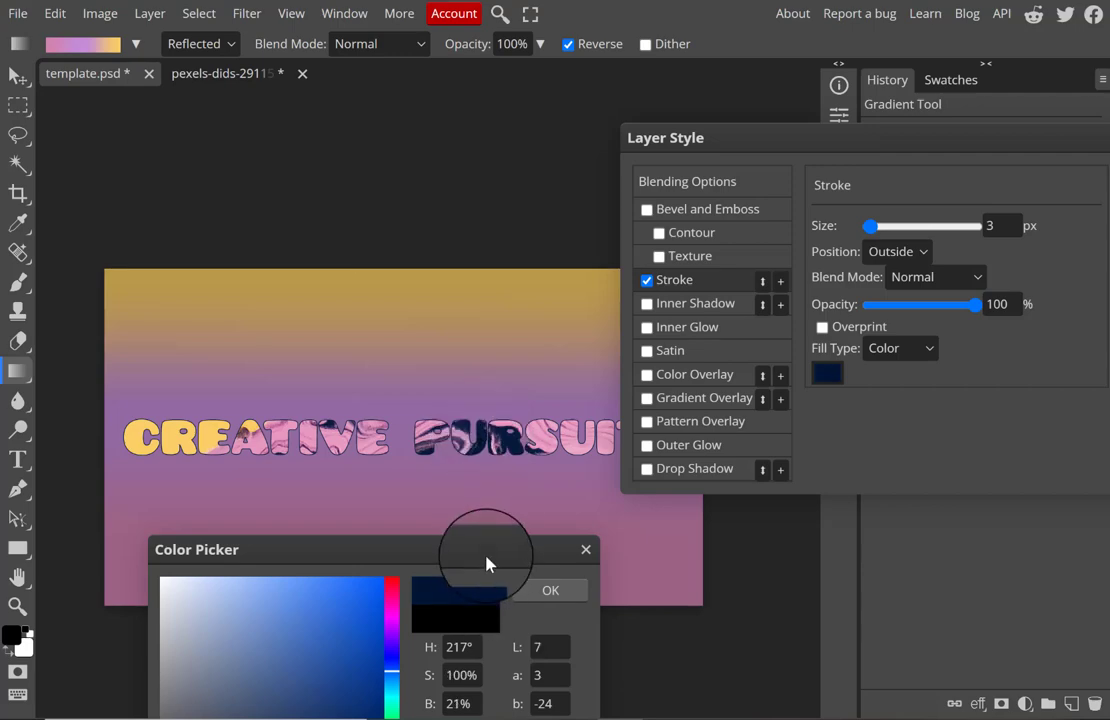
left_click_drag(487, 556, 459, 264)
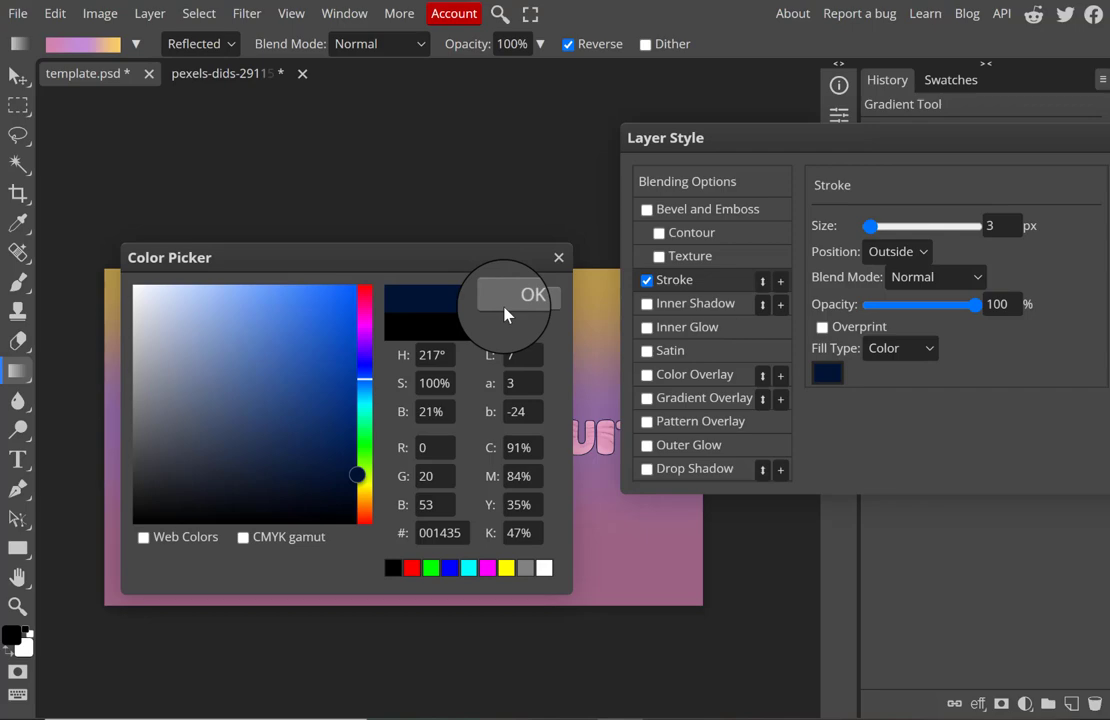
left_click_drag(389, 257, 786, 247)
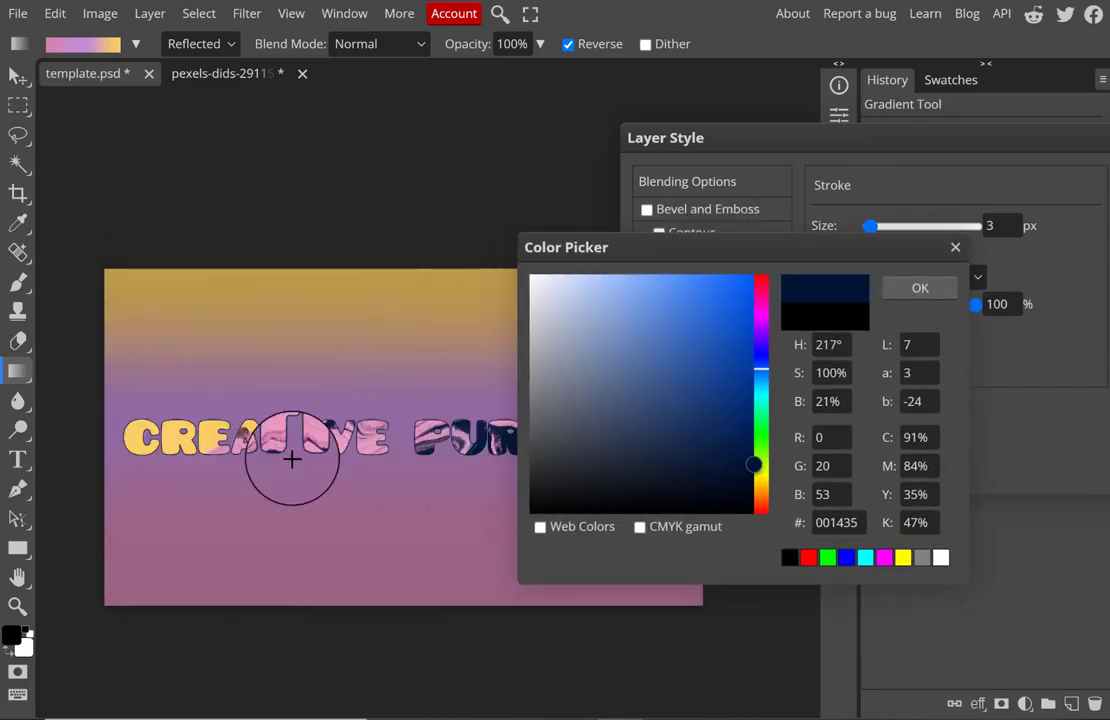
left_click(329, 424)
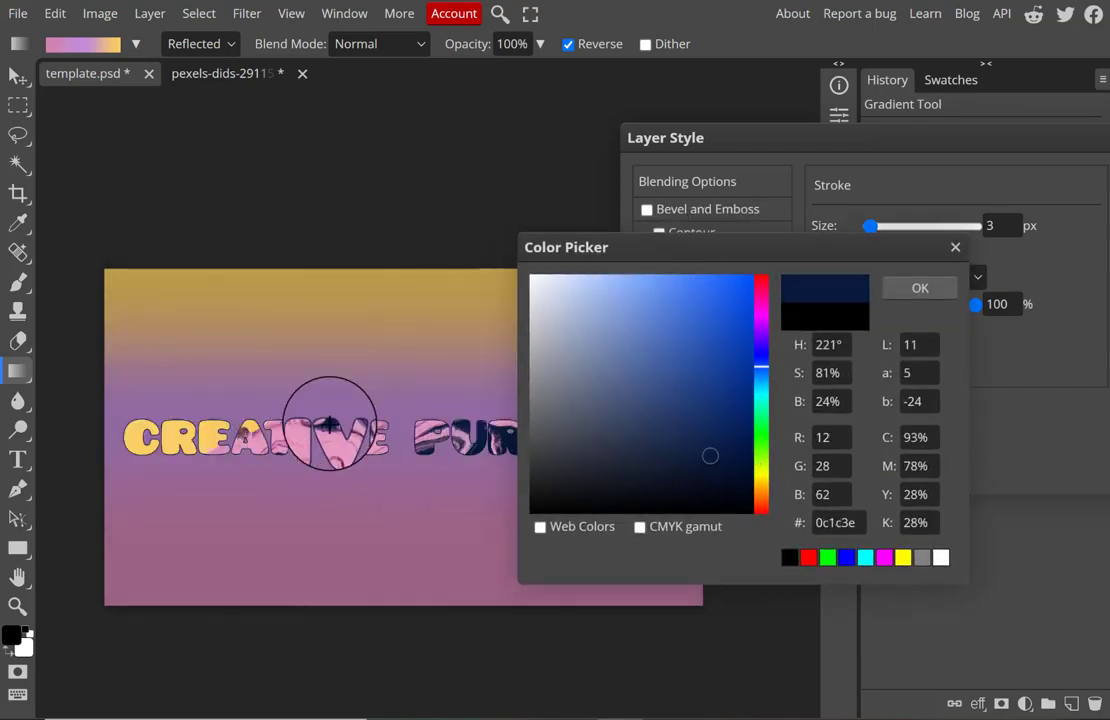
left_click(282, 458)
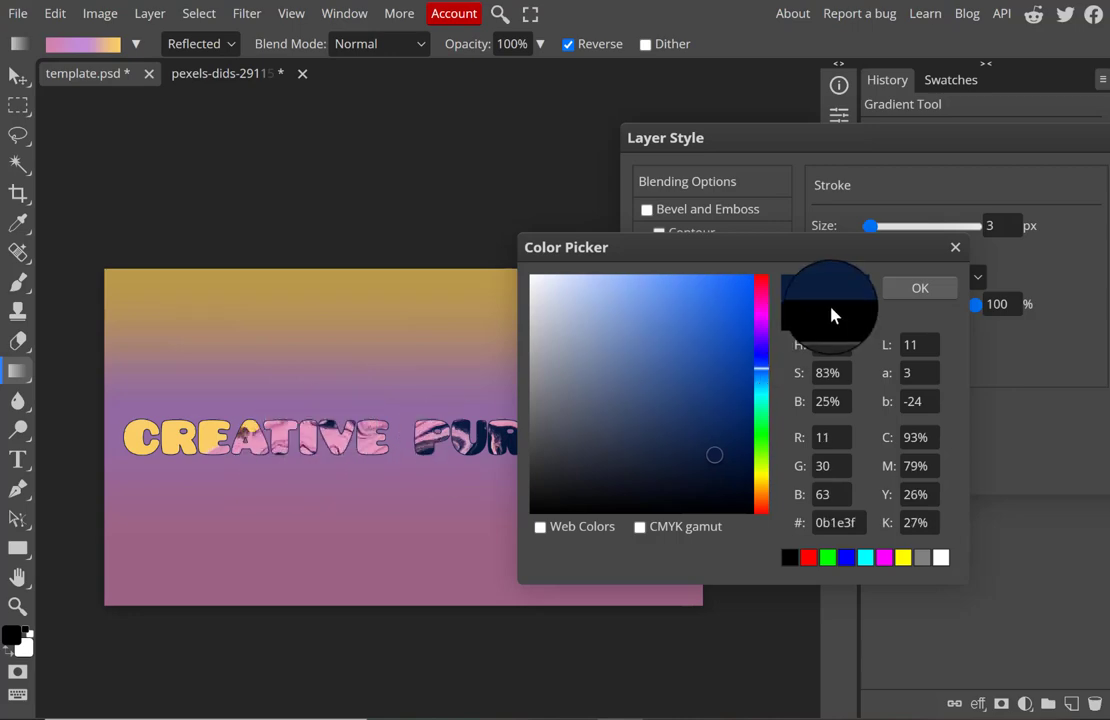
left_click(476, 452)
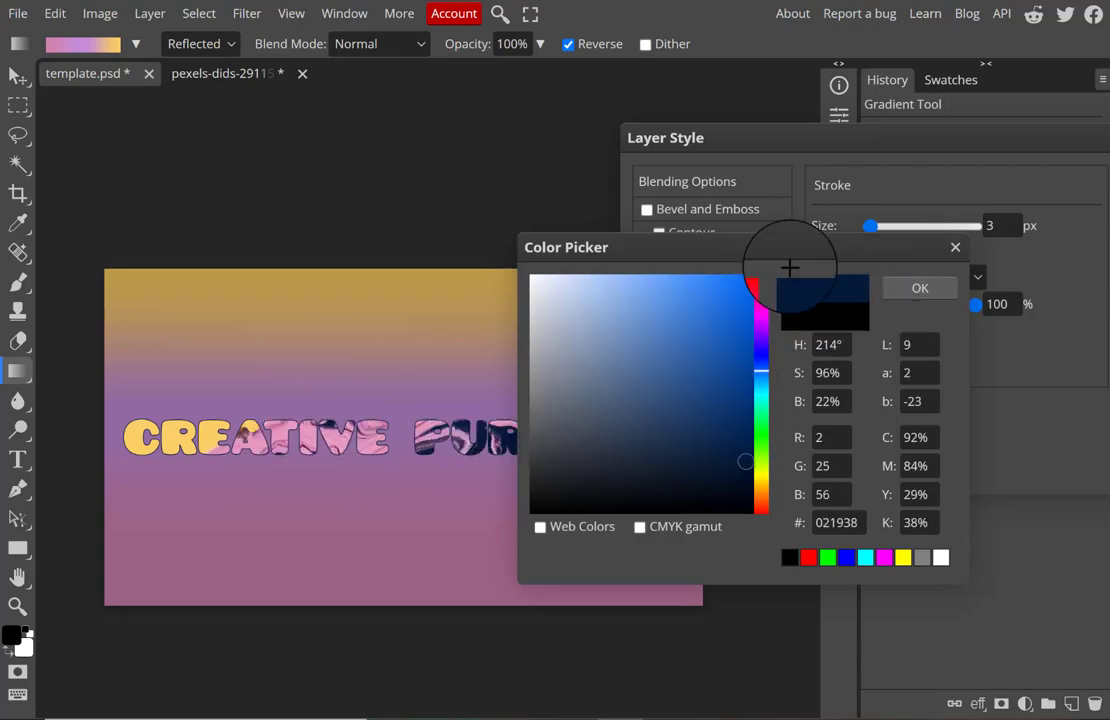
left_click(918, 290)
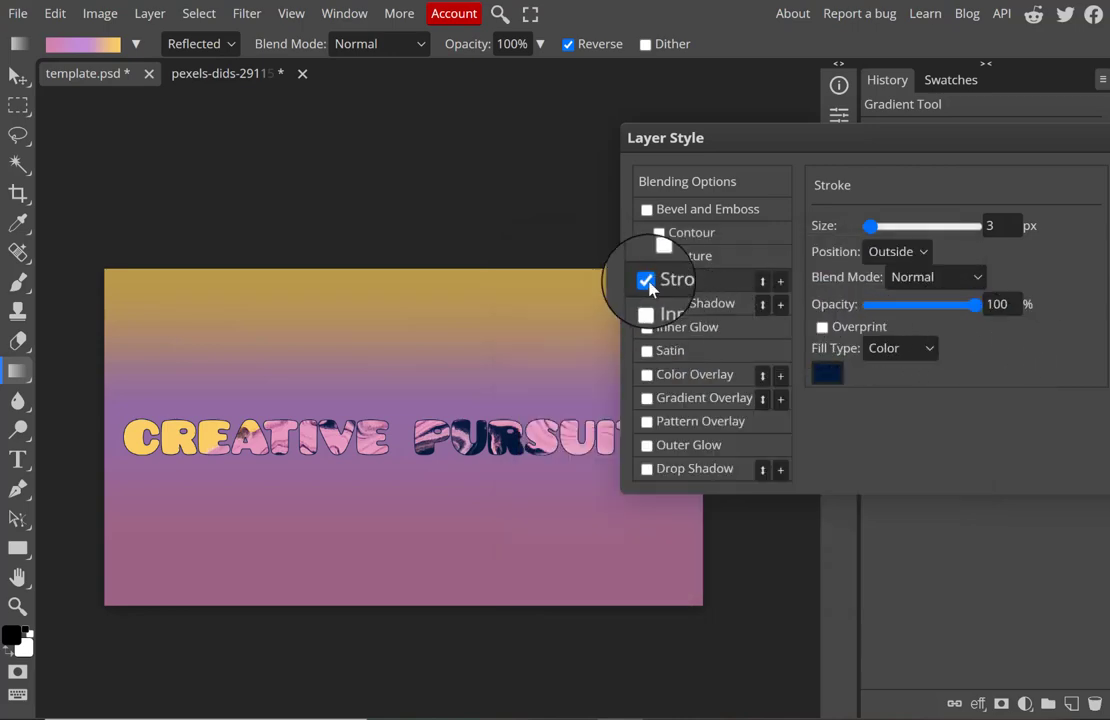
Reduce the stroke size to 2 px and enable Drop Shadow.
double_click(990, 225)
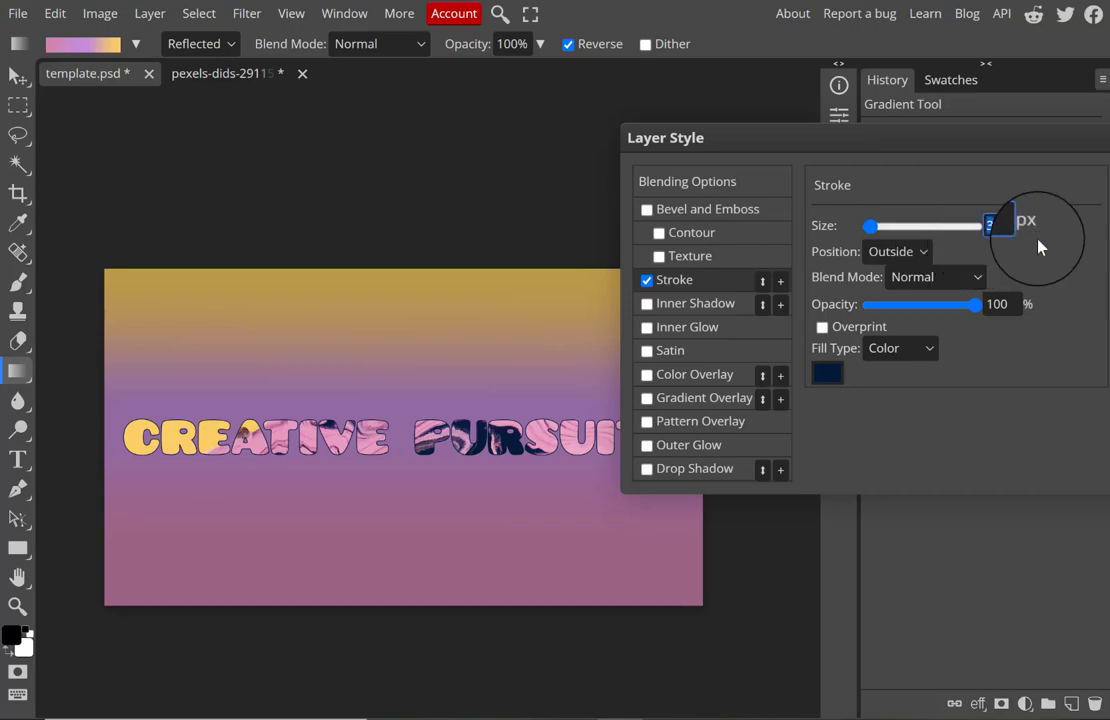
type("2")
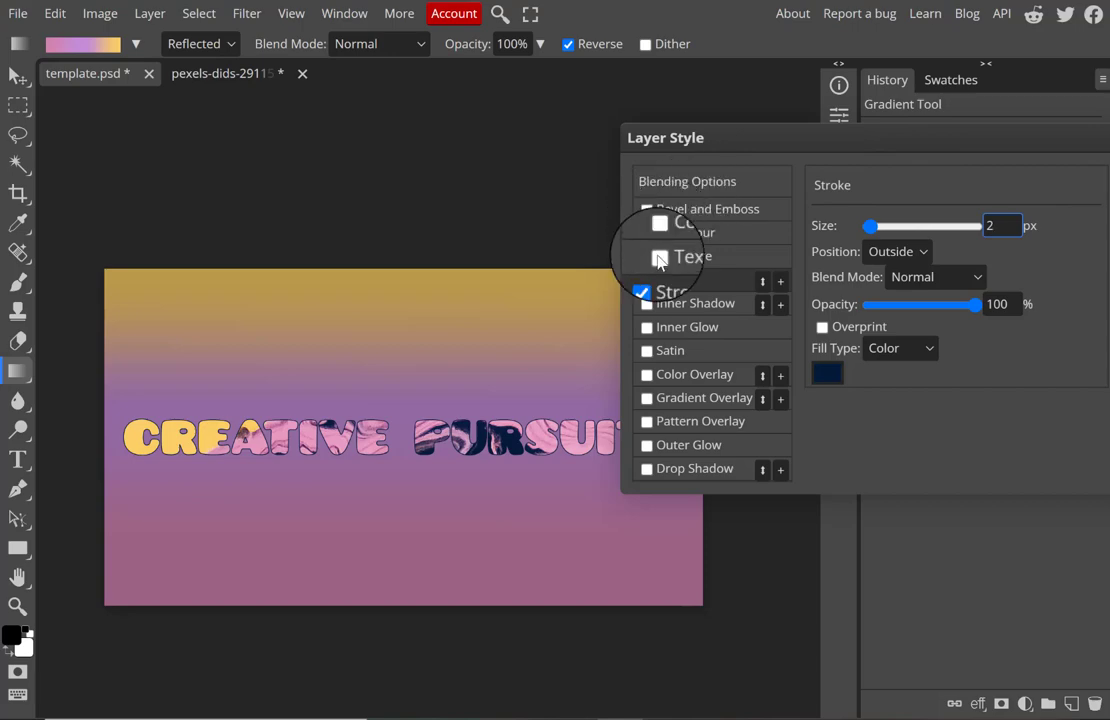
left_click(647, 470)
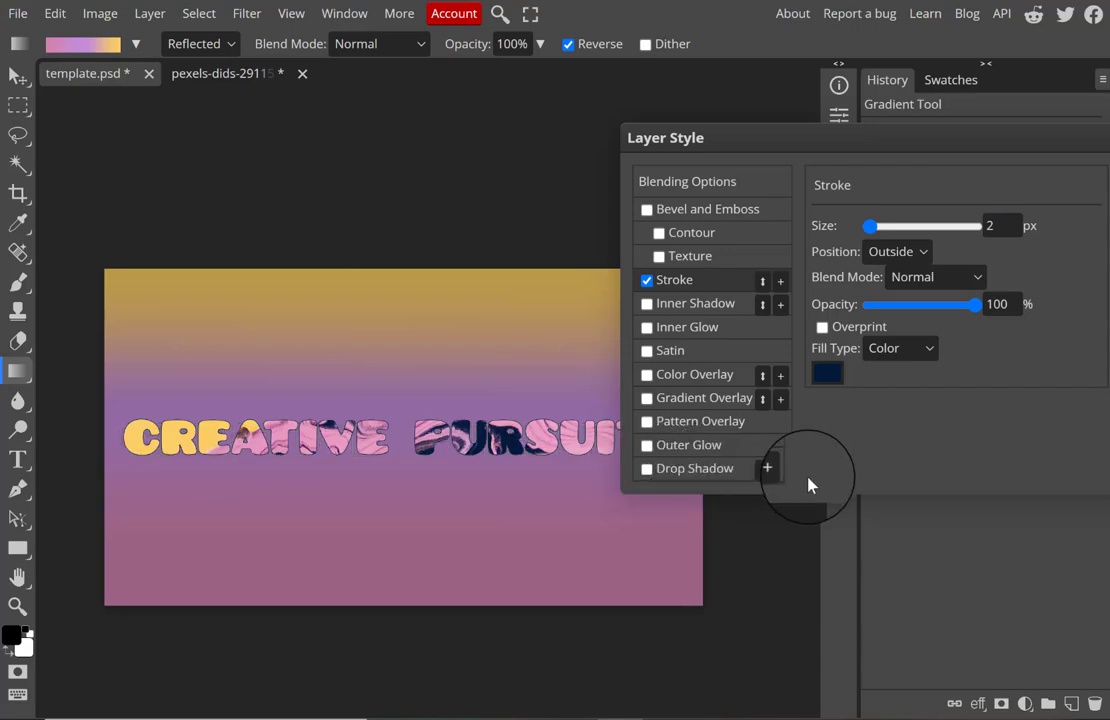
Add a drop shadow to the title with its angle set to 90°.
left_click(745, 470)
left_click_drag(956, 154, 739, 157)
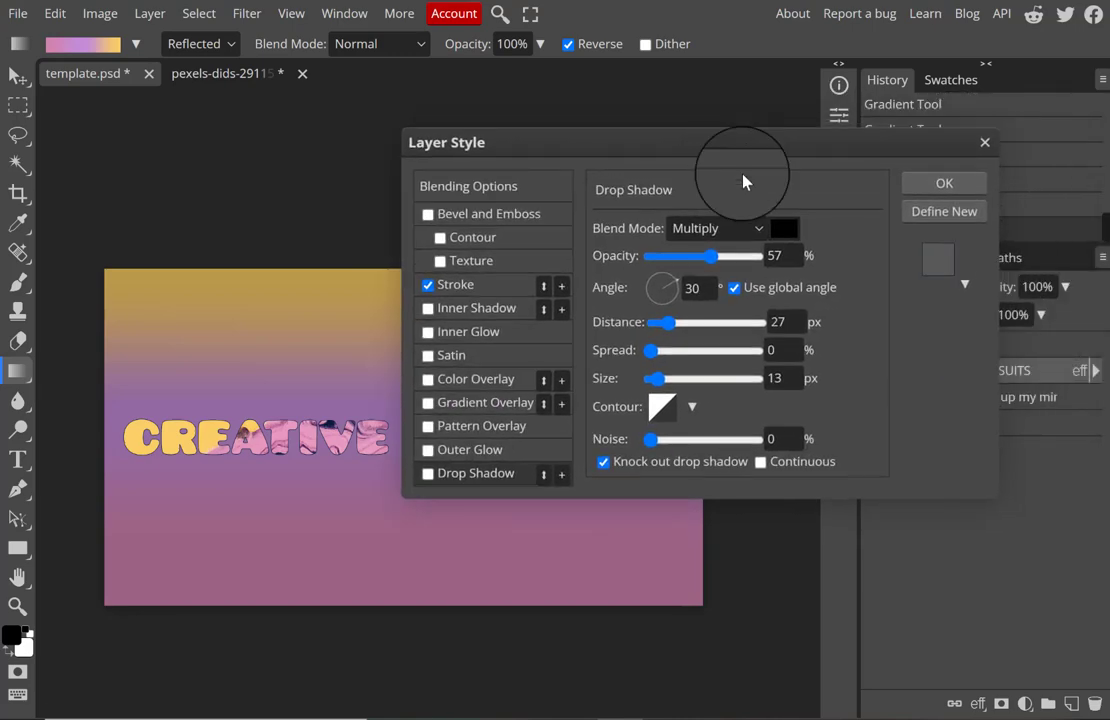
left_click_drag(645, 158, 708, 26)
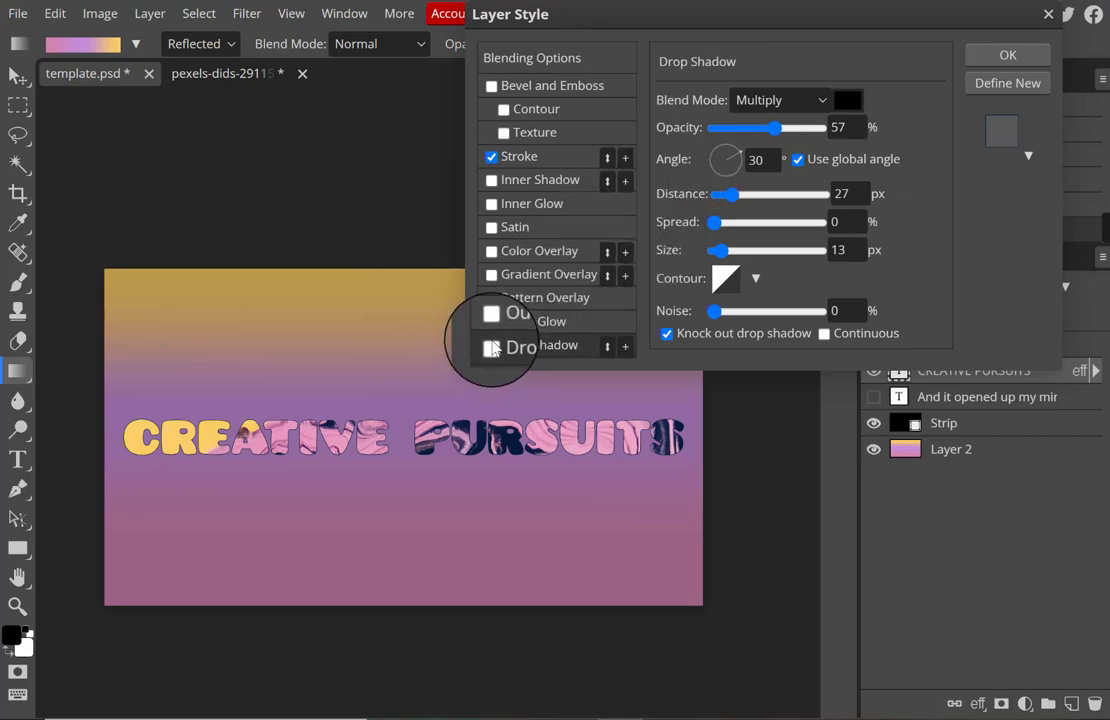
left_click(491, 345)
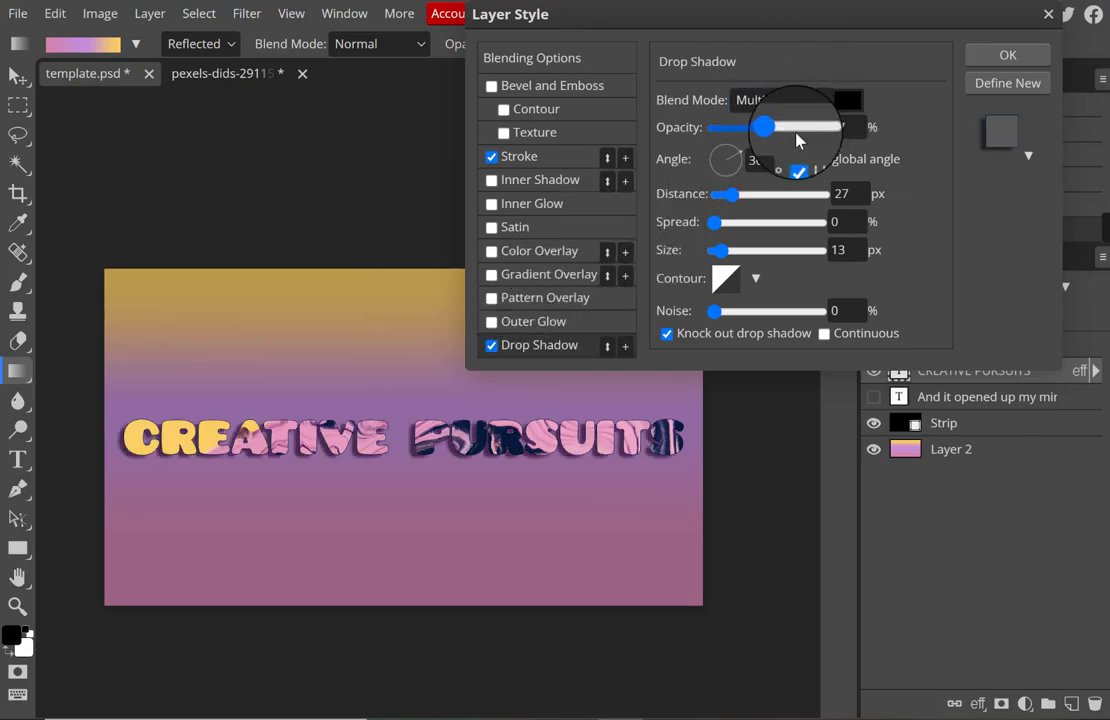
left_click(727, 166)
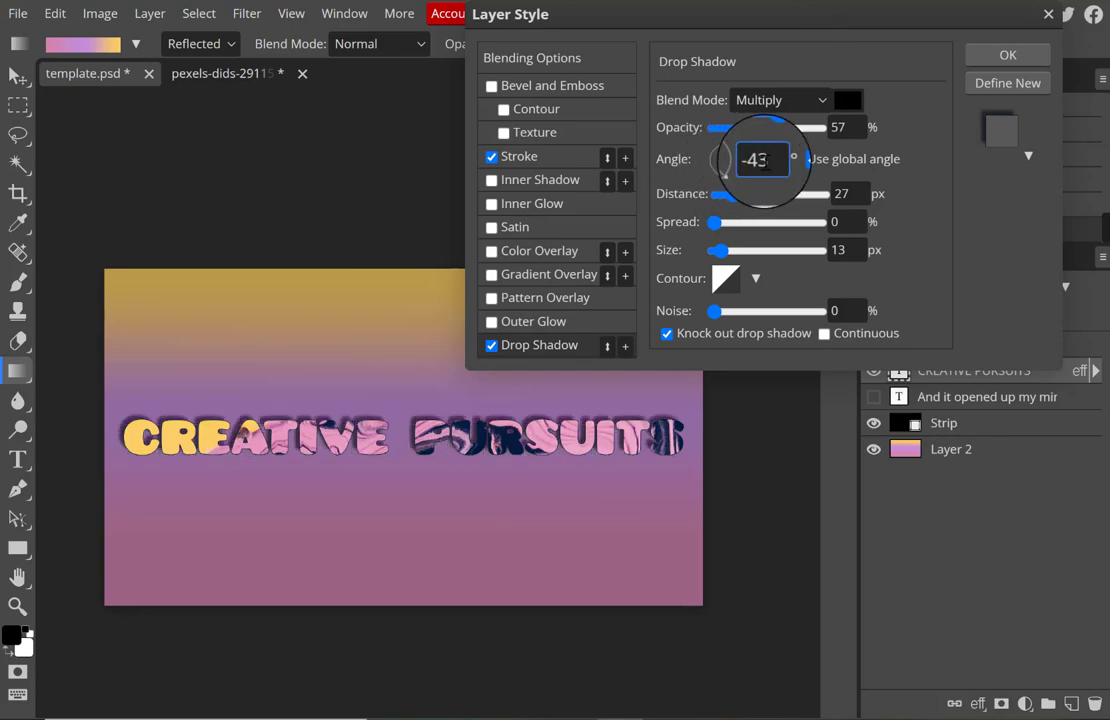
double_click(763, 161)
key("BackSpace")
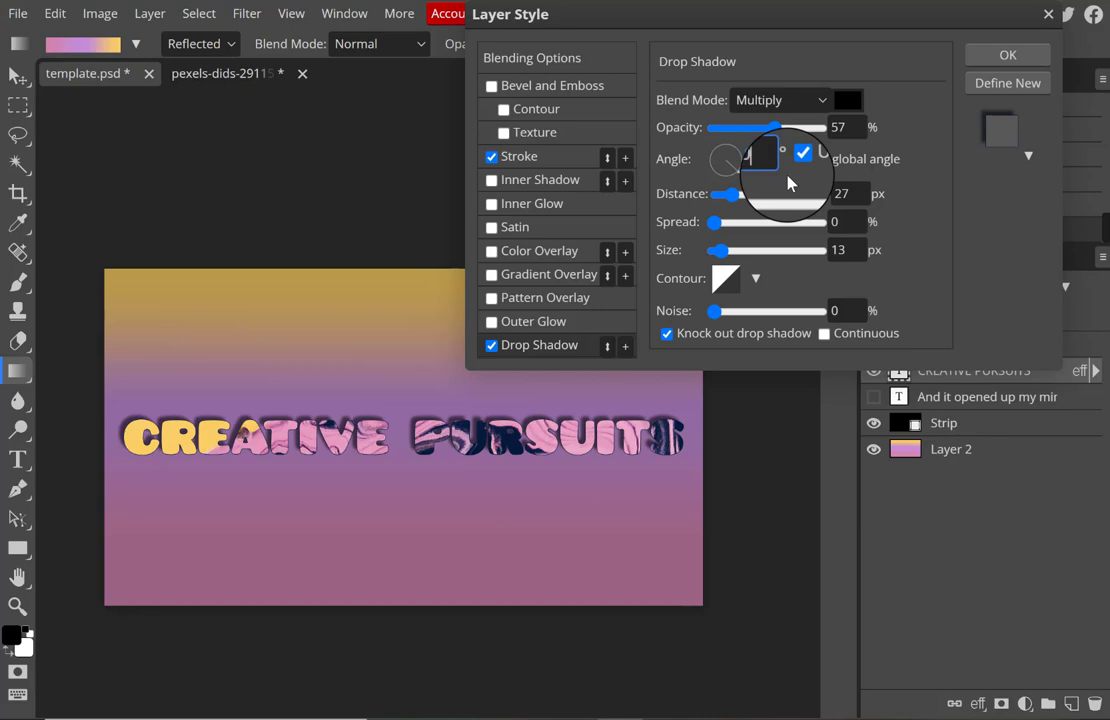
type("90")
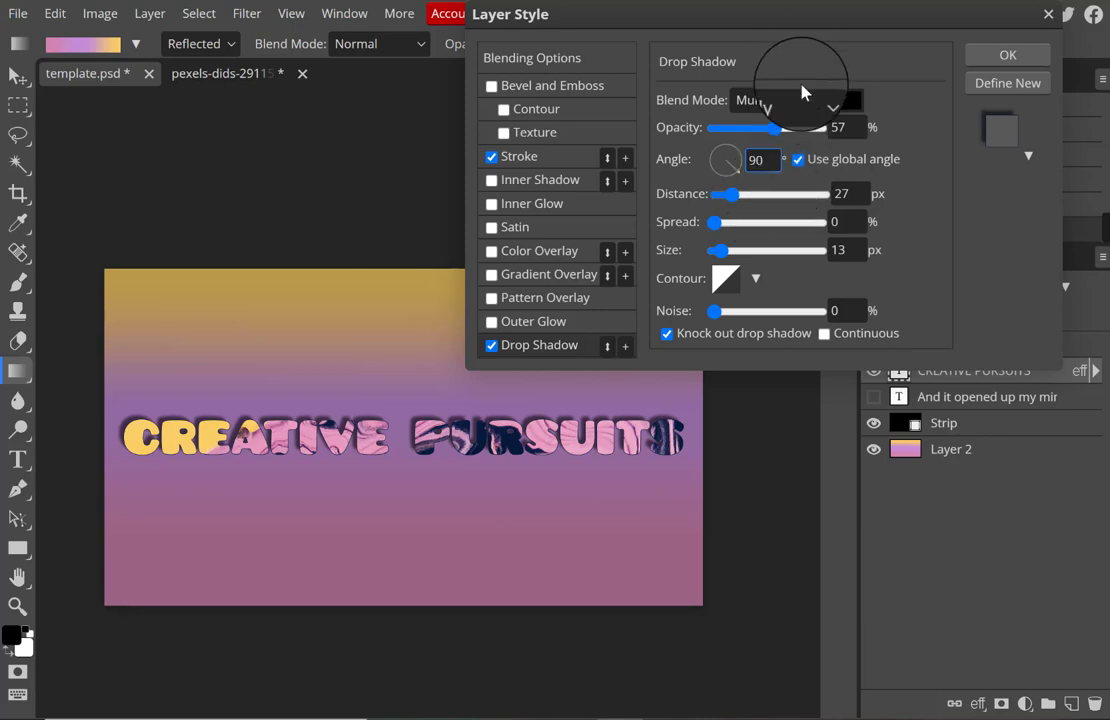
Keep Multiply blending, lower shadow opacity to 19%, raise size to 36 px, and confirm.
left_click(792, 104)
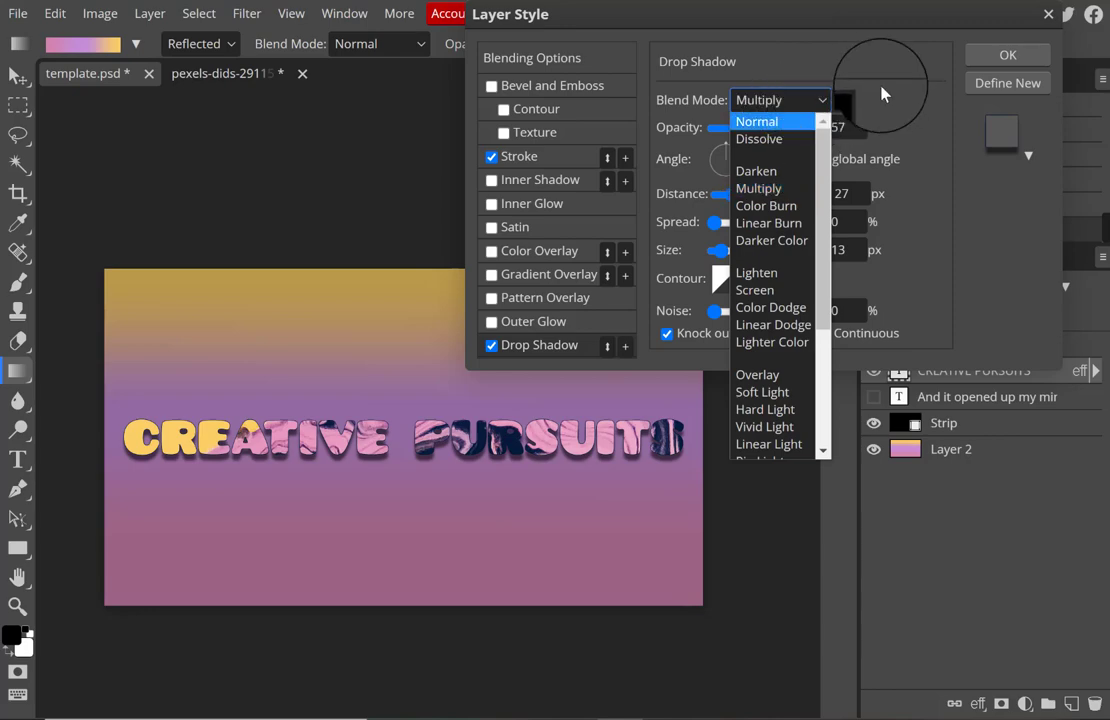
left_click(876, 117)
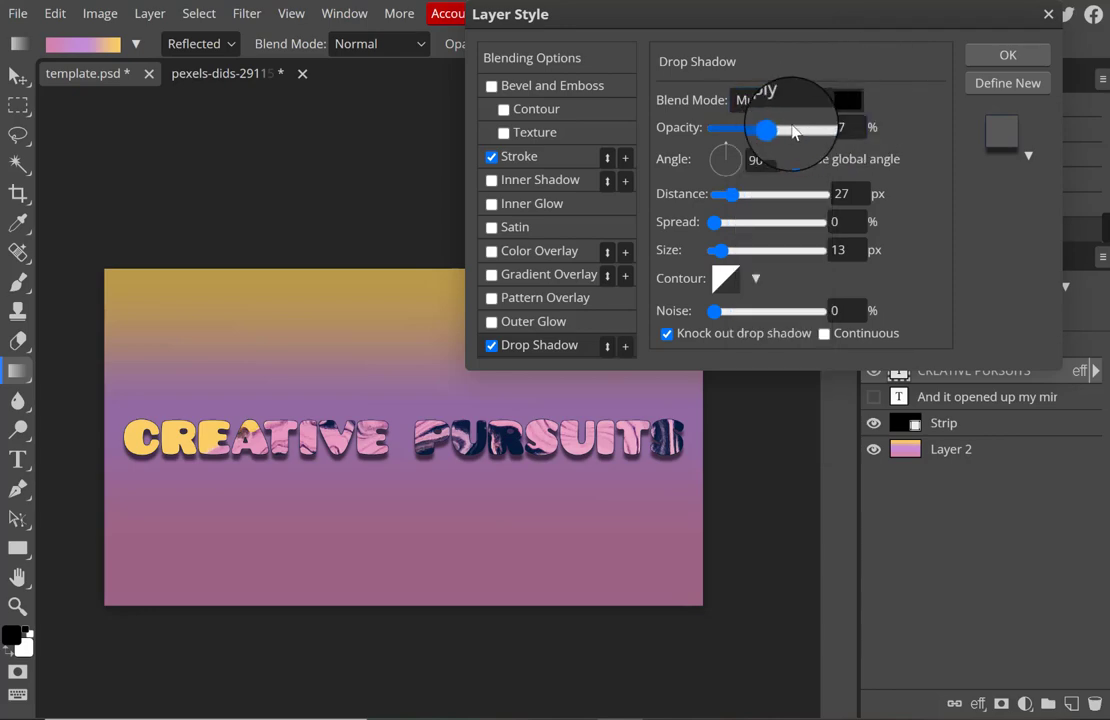
left_click_drag(785, 128, 737, 133)
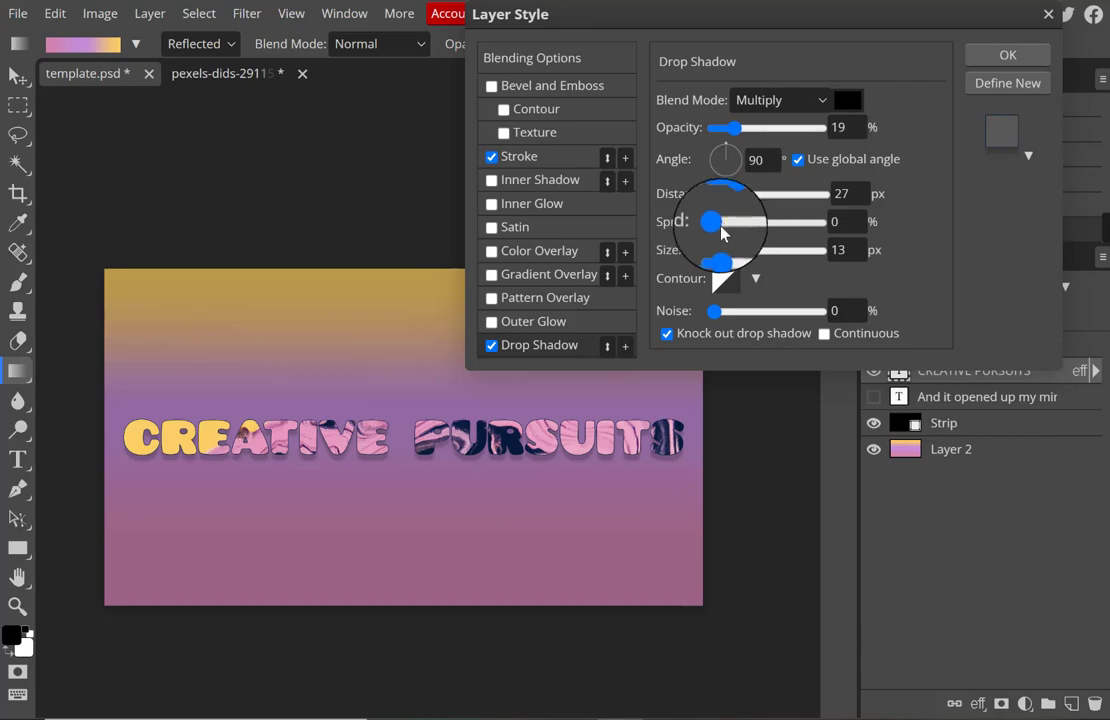
left_click_drag(729, 256, 732, 256)
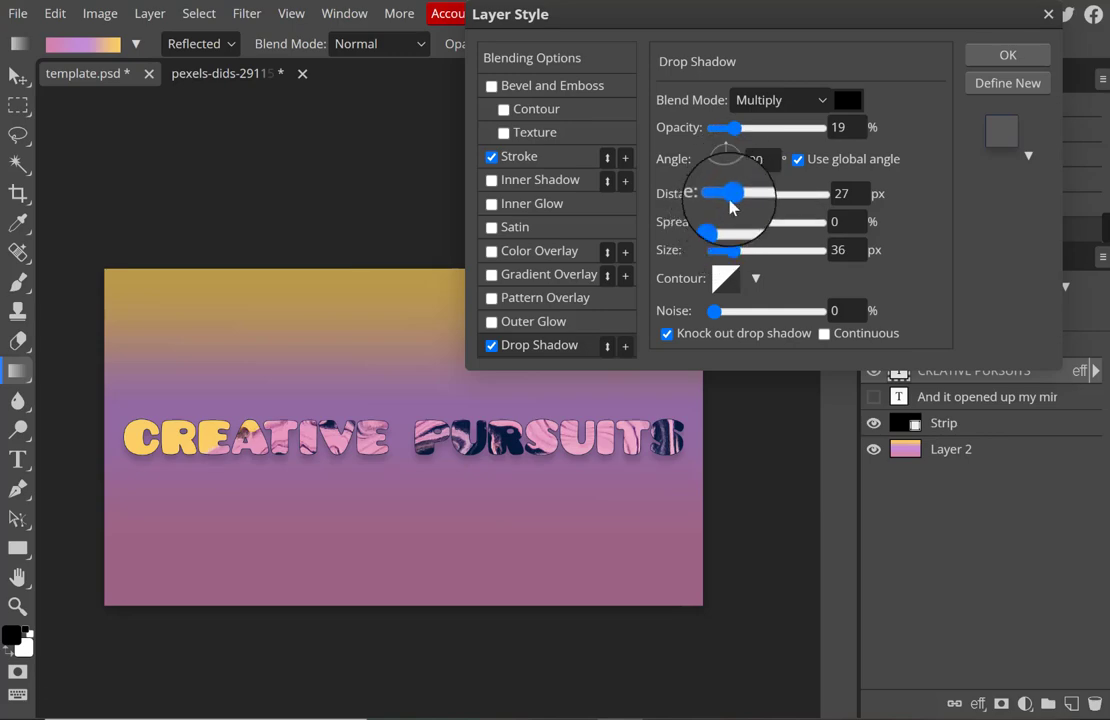
key("Return")
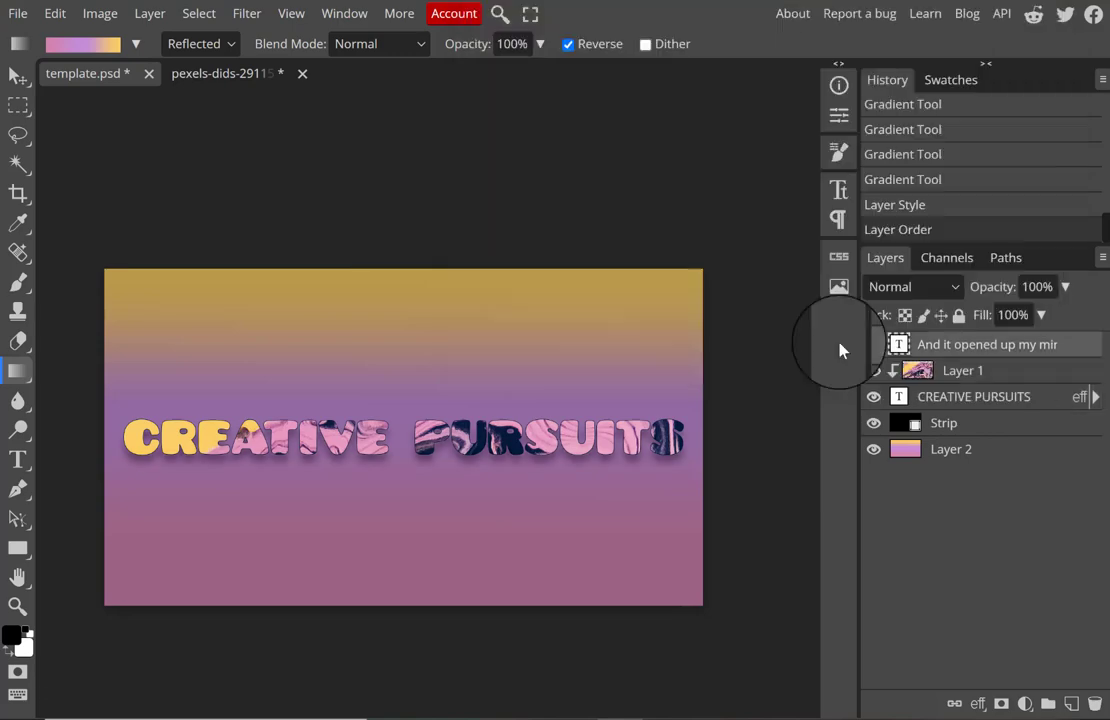
Unhide the 'And it opened up my mind!' layer and move it beneath PURSUITS.
left_click(873, 344)
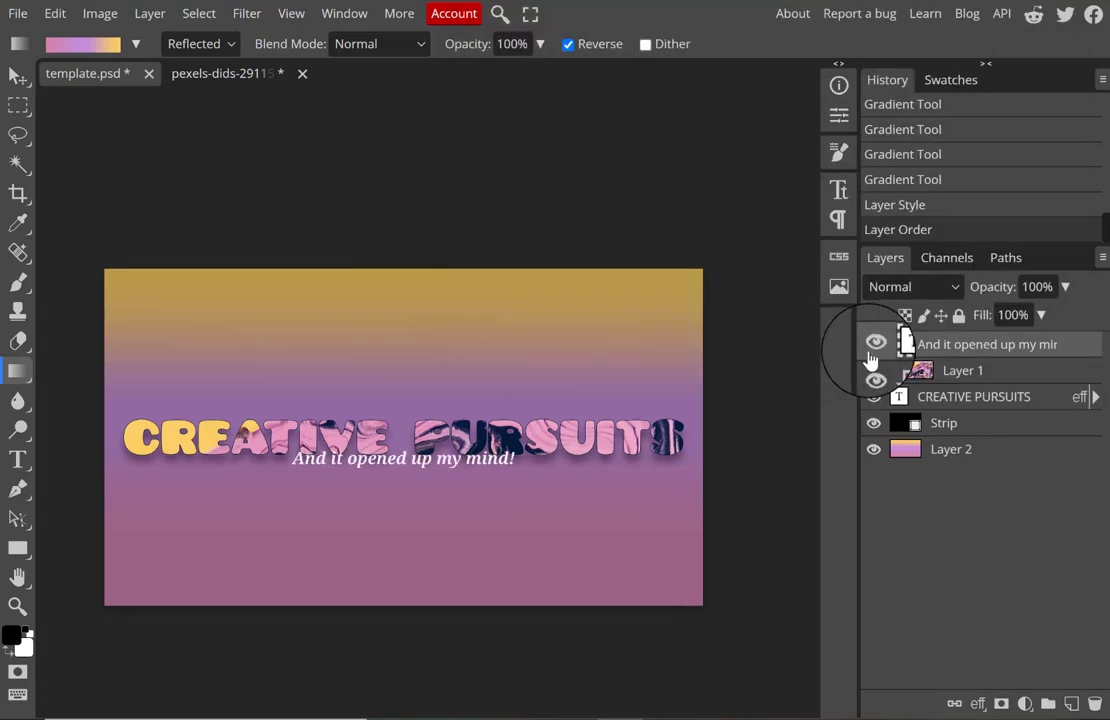
left_click(470, 458)
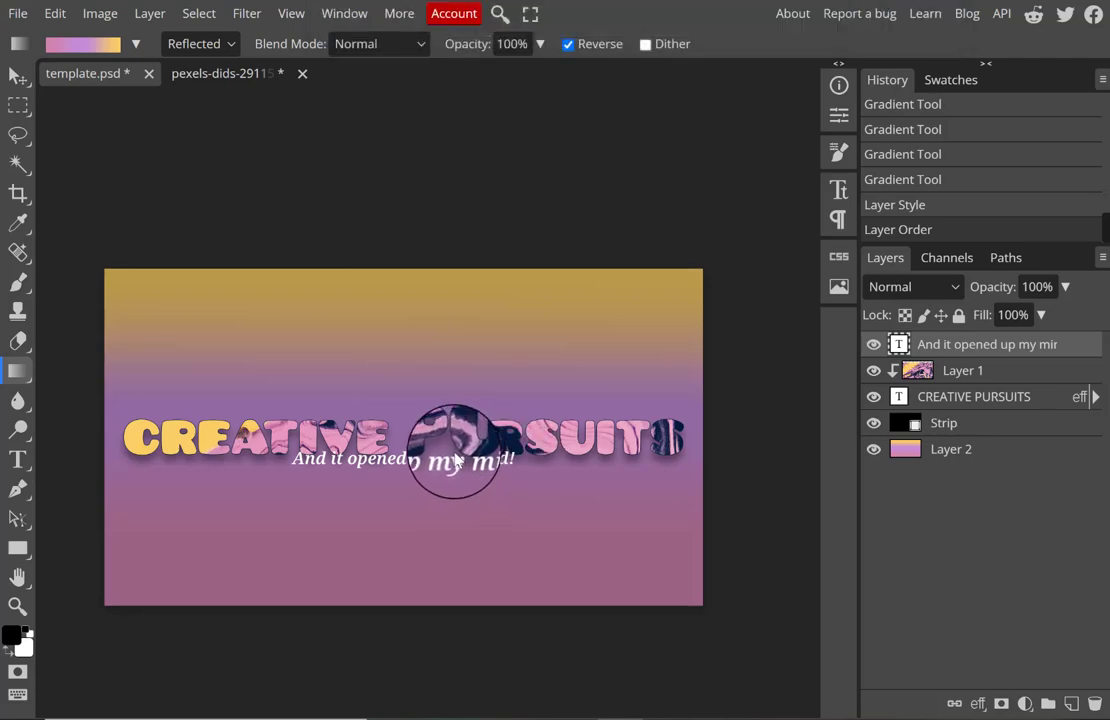
left_click(456, 467)
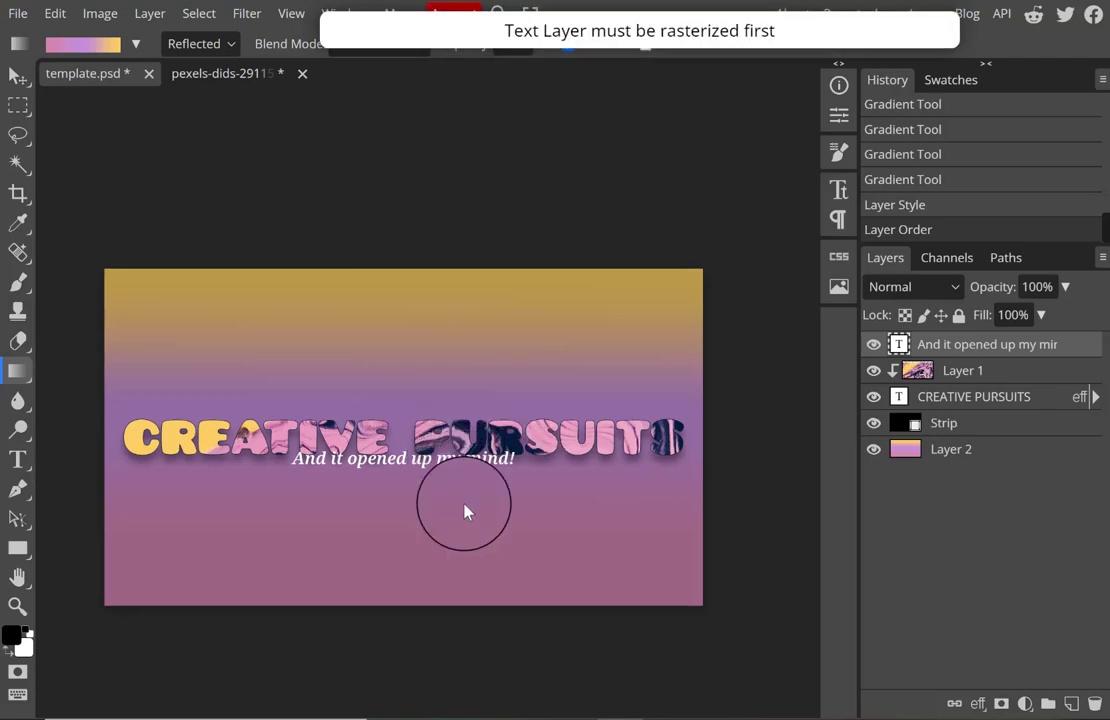
left_click(18, 76)
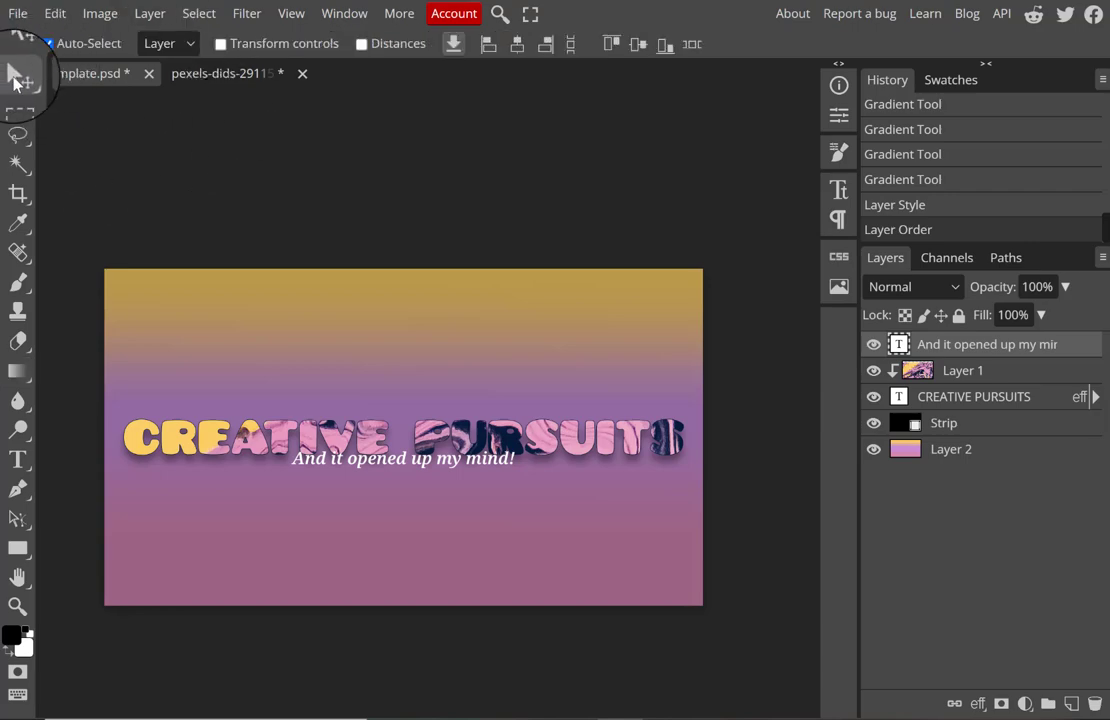
left_click_drag(420, 470, 501, 485)
left_click_drag(594, 474, 548, 492)
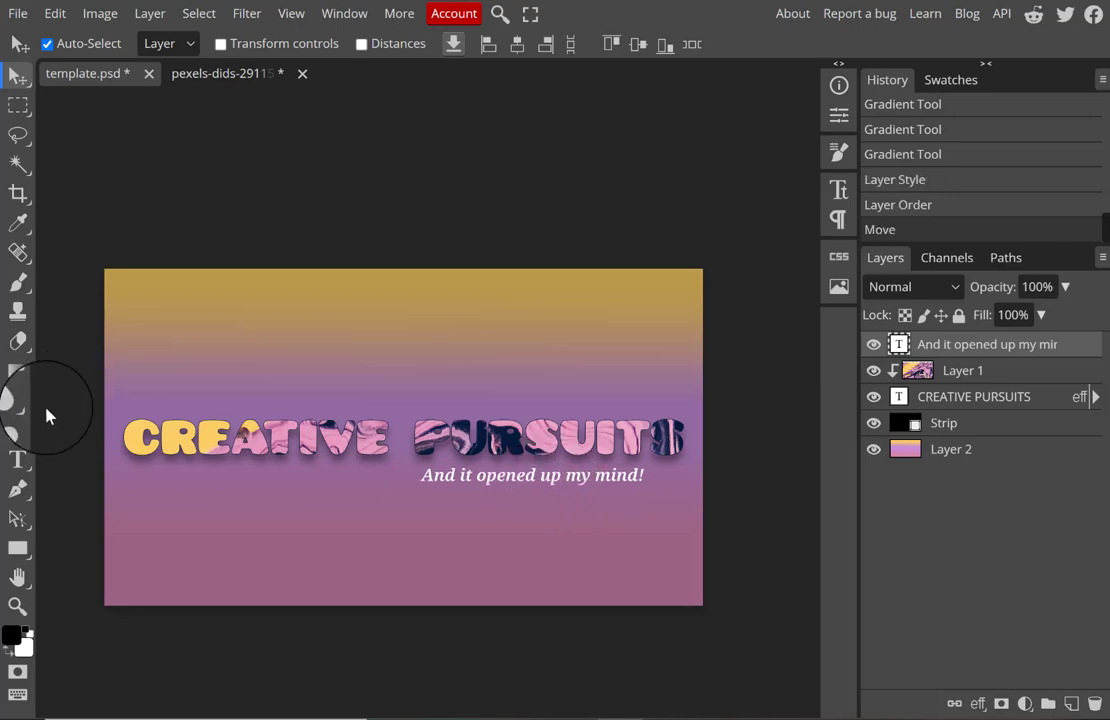
Replace the subtitle with a lowercase 'with' credit line naming the host, correcting the first name.
left_click(18, 459)
left_click(477, 479)
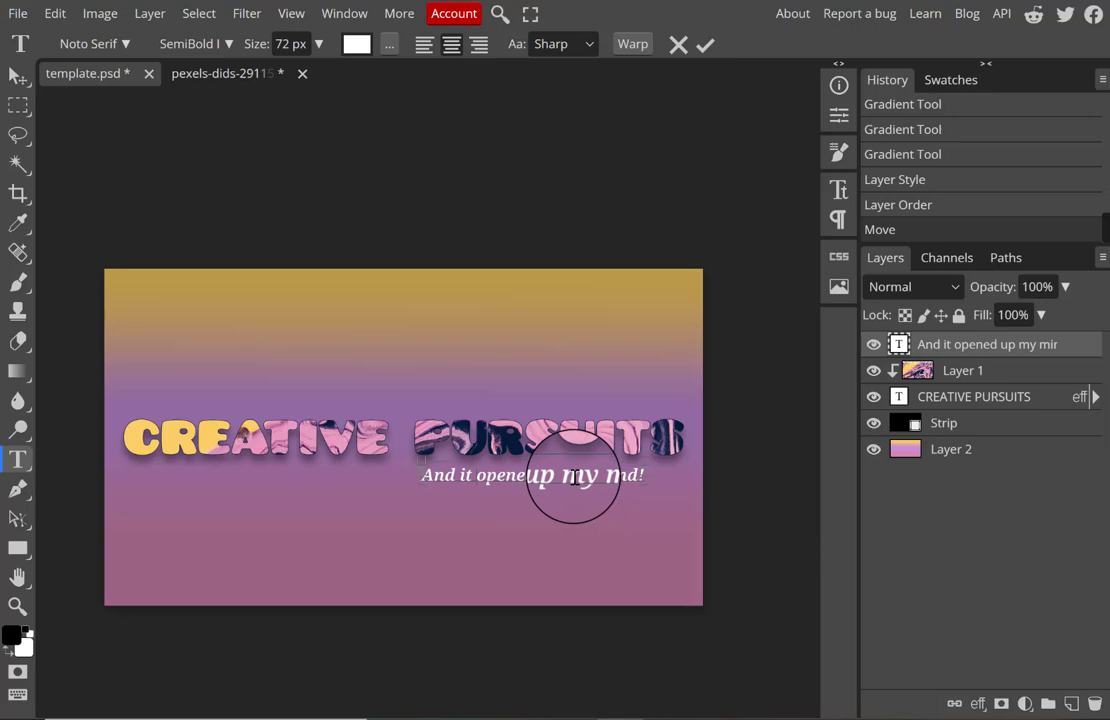
key("ctrl+a")
key("BackSpace")
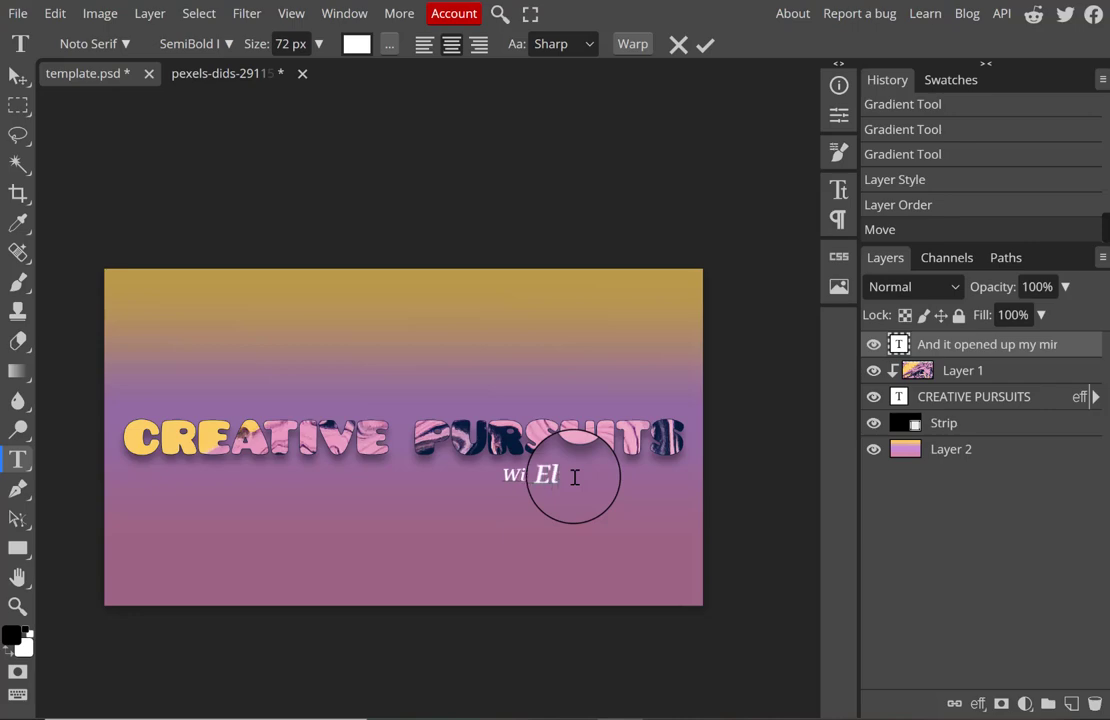
type("h A")
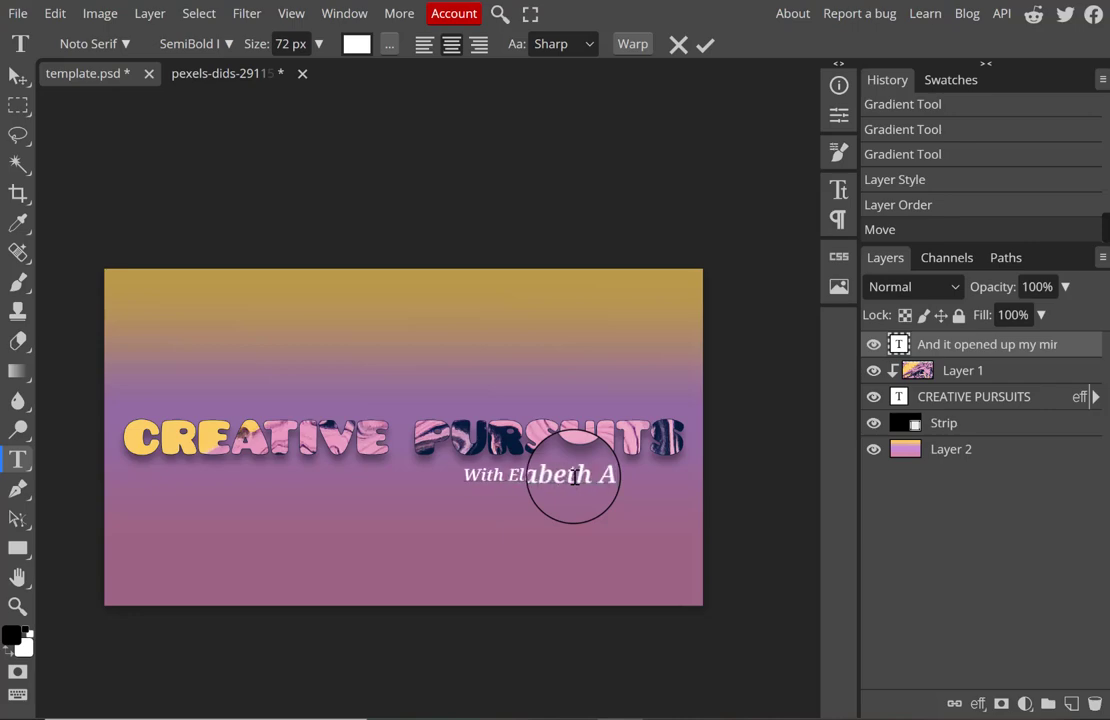
type("baya")
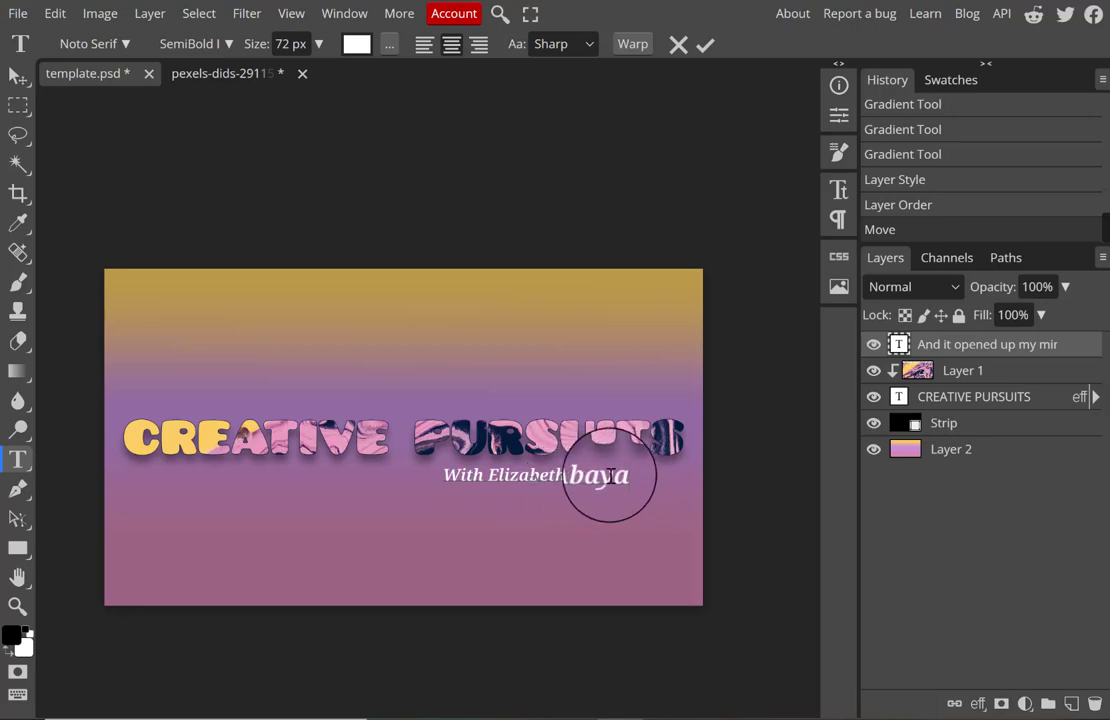
left_click_drag(571, 476, 487, 476)
key("BackSpace")
type("z")
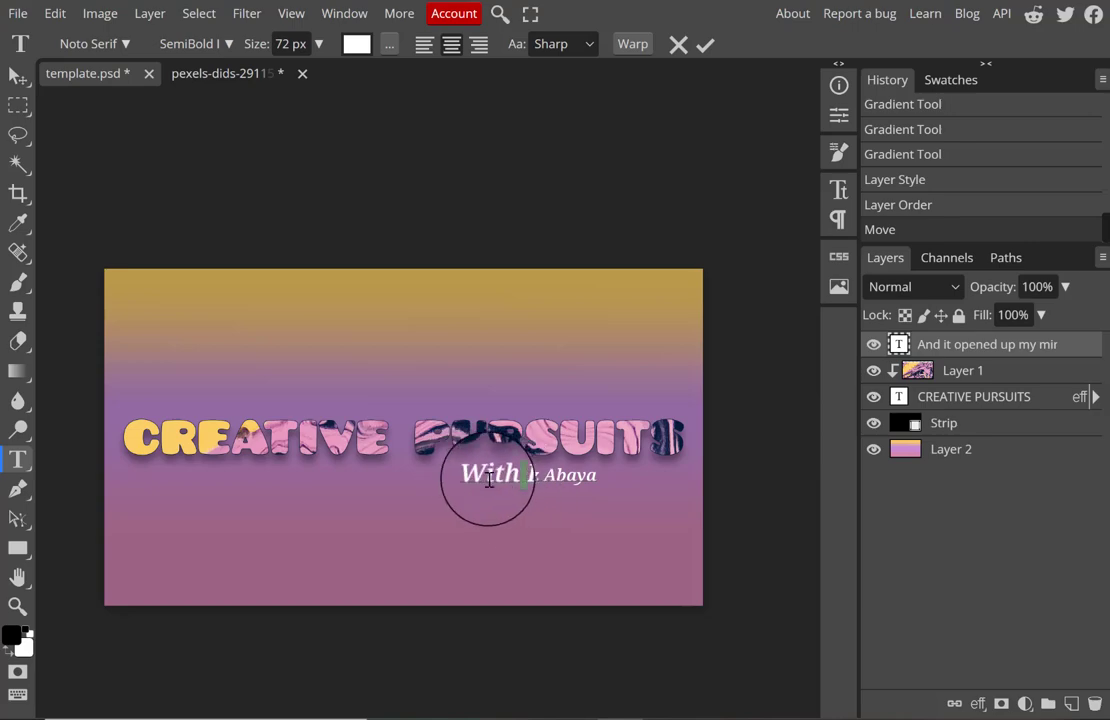
type("w")
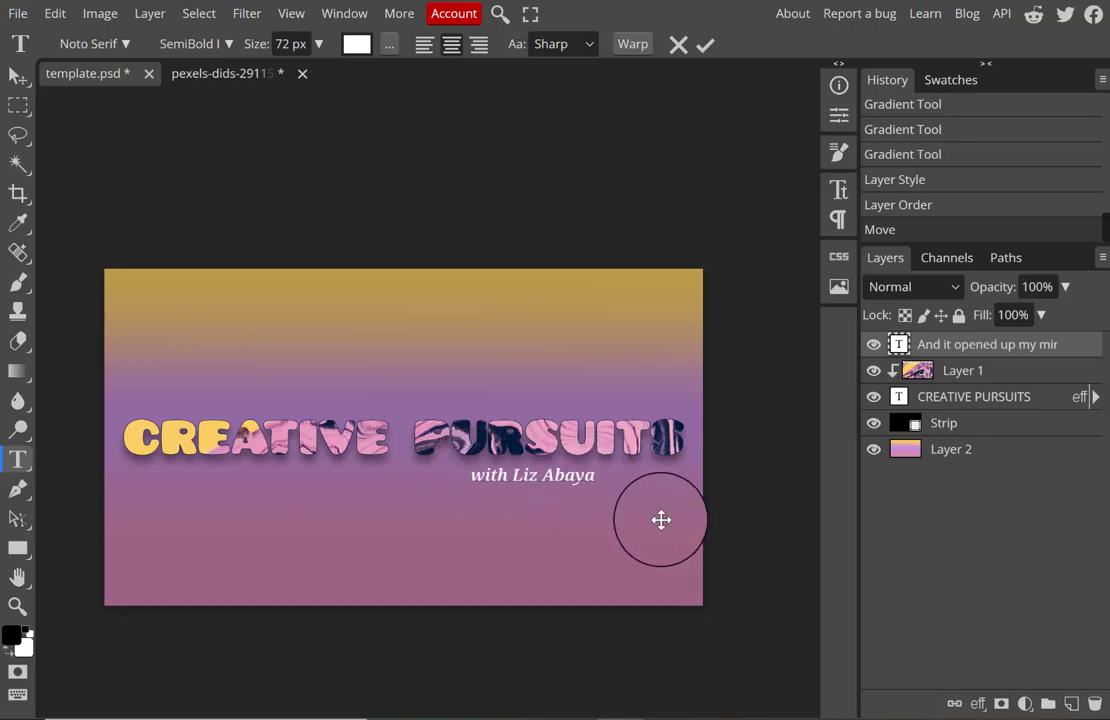
left_click_drag(595, 479, 448, 479)
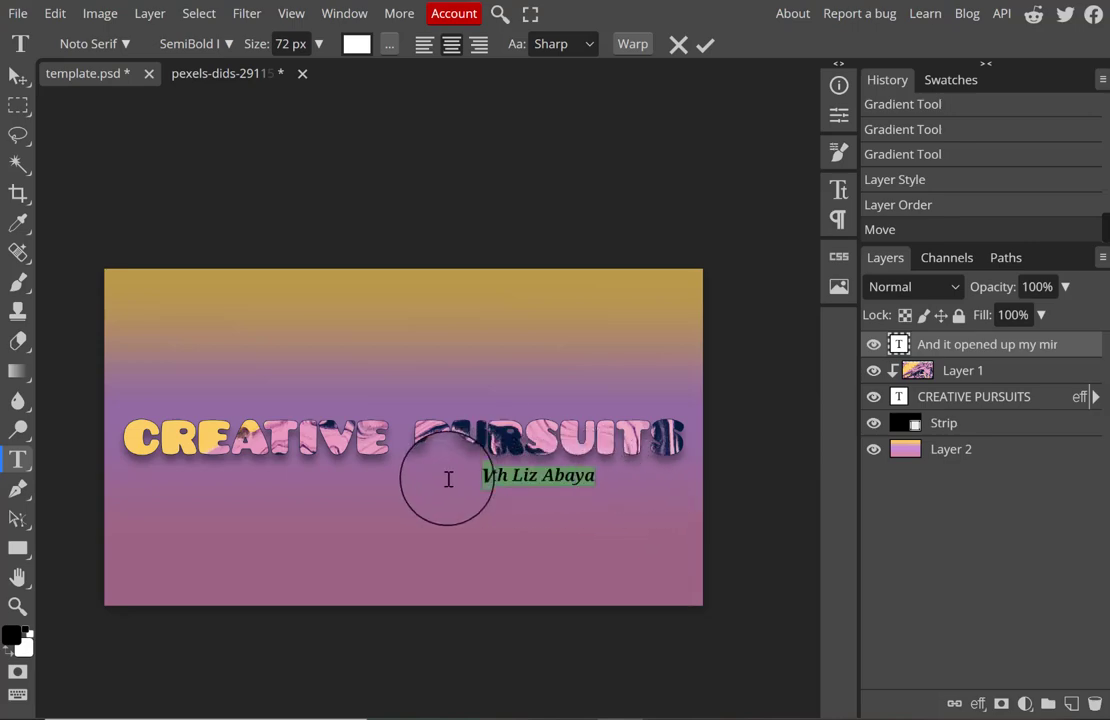
Browse the font family list to pick a new typeface for the credit line.
left_click(122, 45)
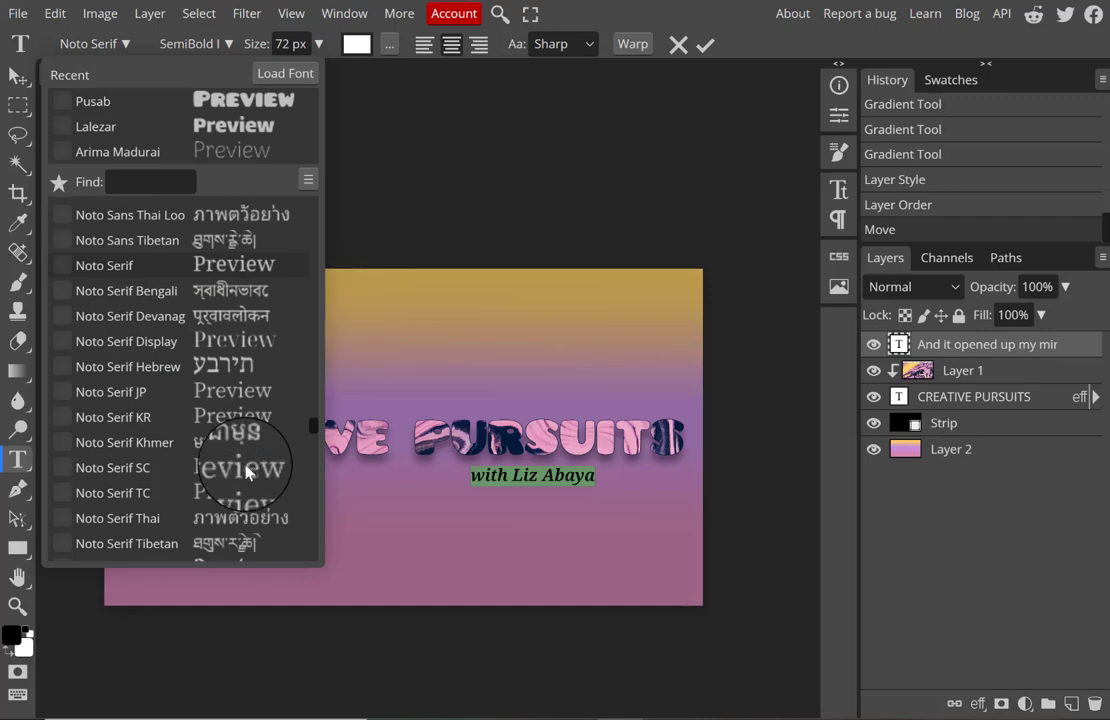
scroll(314, 456, "up", 2)
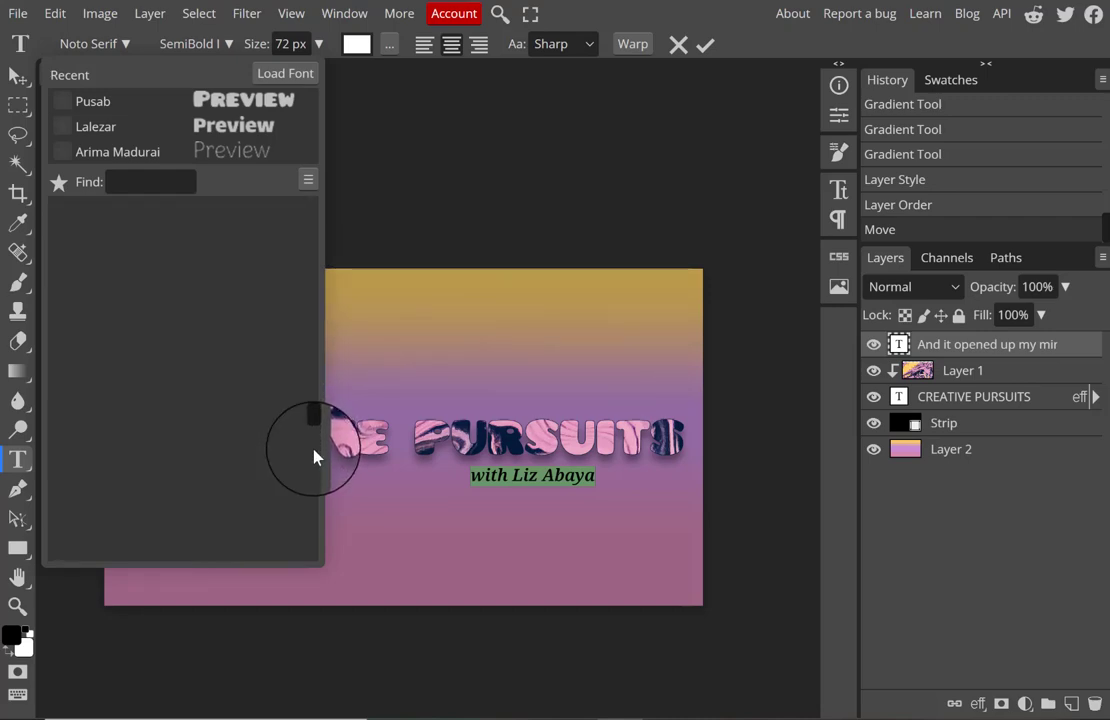
left_click(314, 456)
left_click_drag(314, 456, 282, 282)
Apply the Basic font to the credit line and draw a wide rectangle strip below the title.
left_click(285, 287)
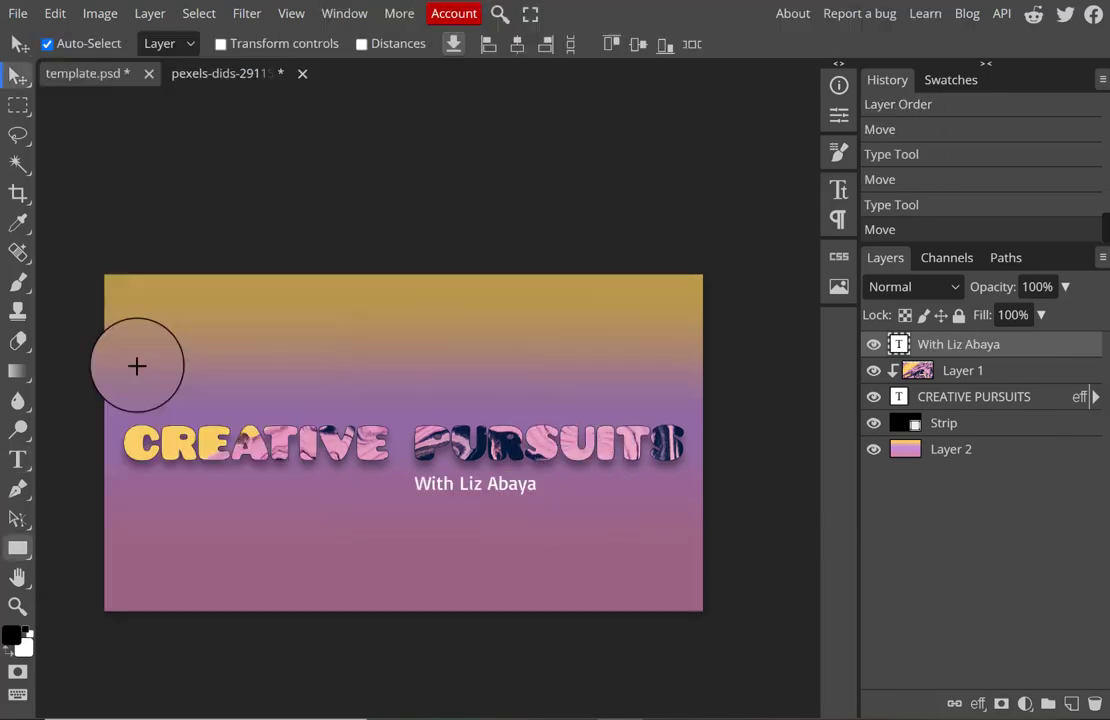
key("u")
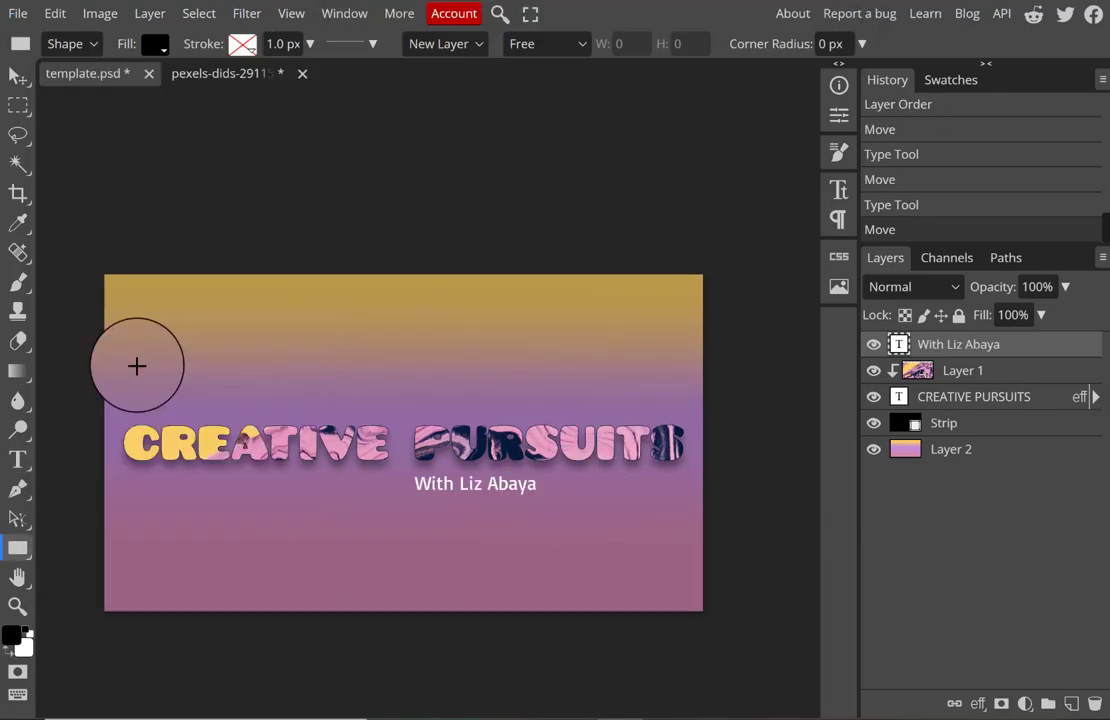
mouse_move(99, 466)
left_mouse_down()
mouse_move(627, 528)
mouse_move(729, 562)
mouse_move(710, 536)
mouse_move(706, 484)
mouse_move(704, 510)
left_mouse_up()
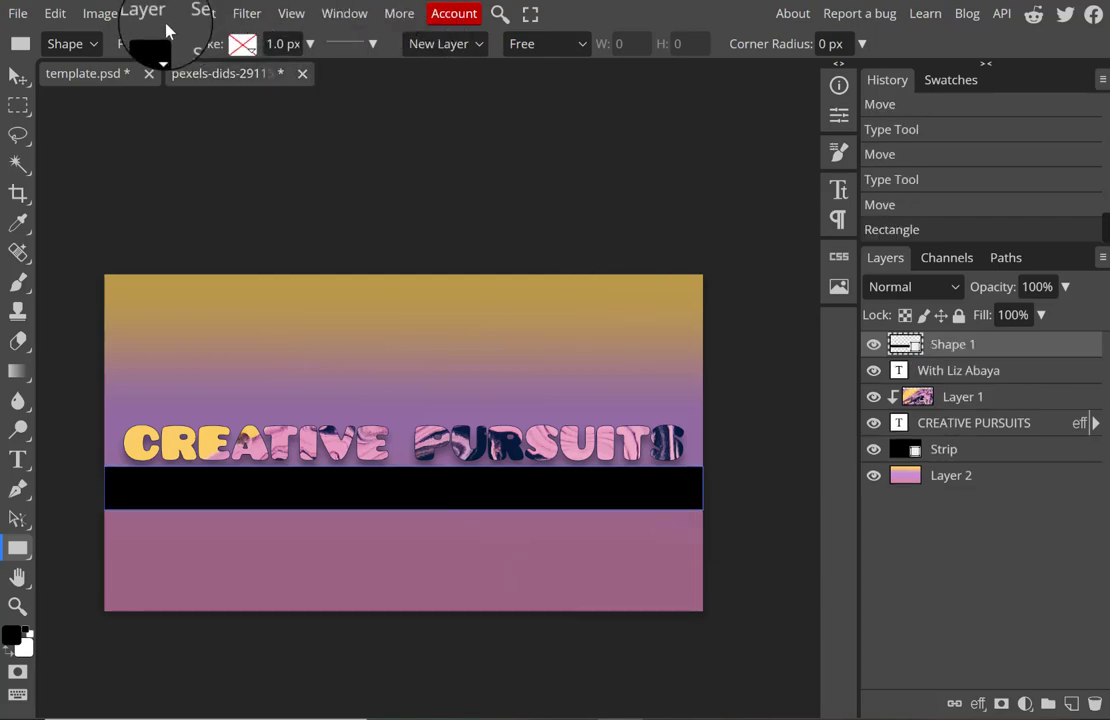
Fill the strip with pink sampled from the title and move it beneath the subtitle layer.
left_click(157, 48)
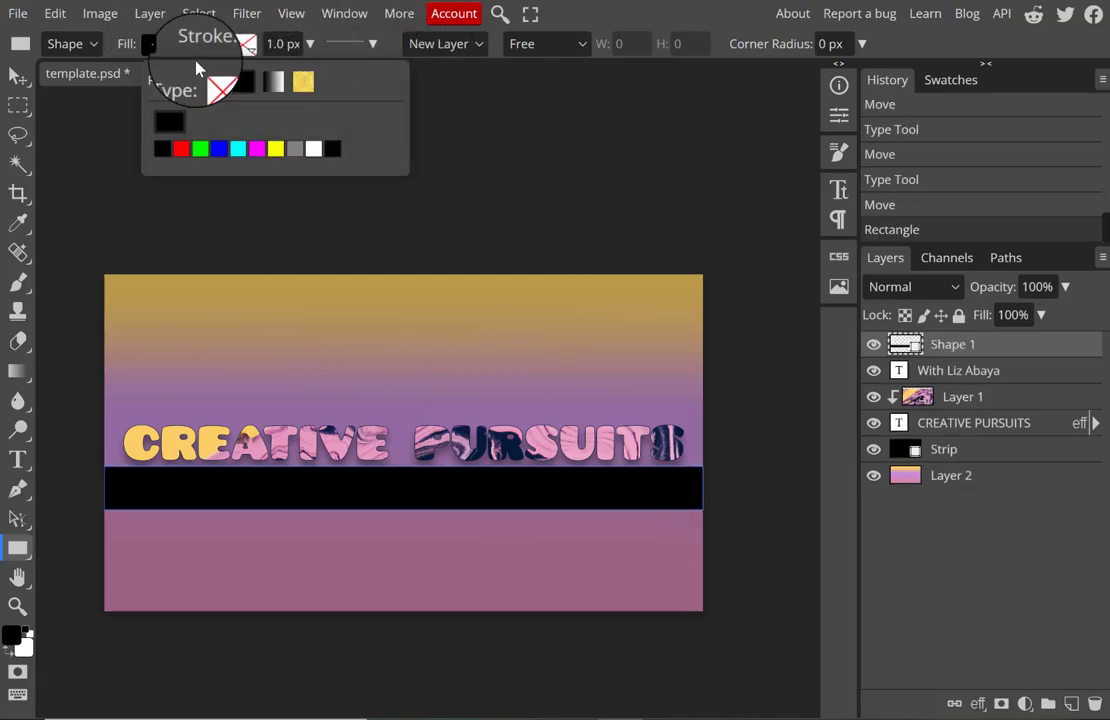
left_click(243, 88)
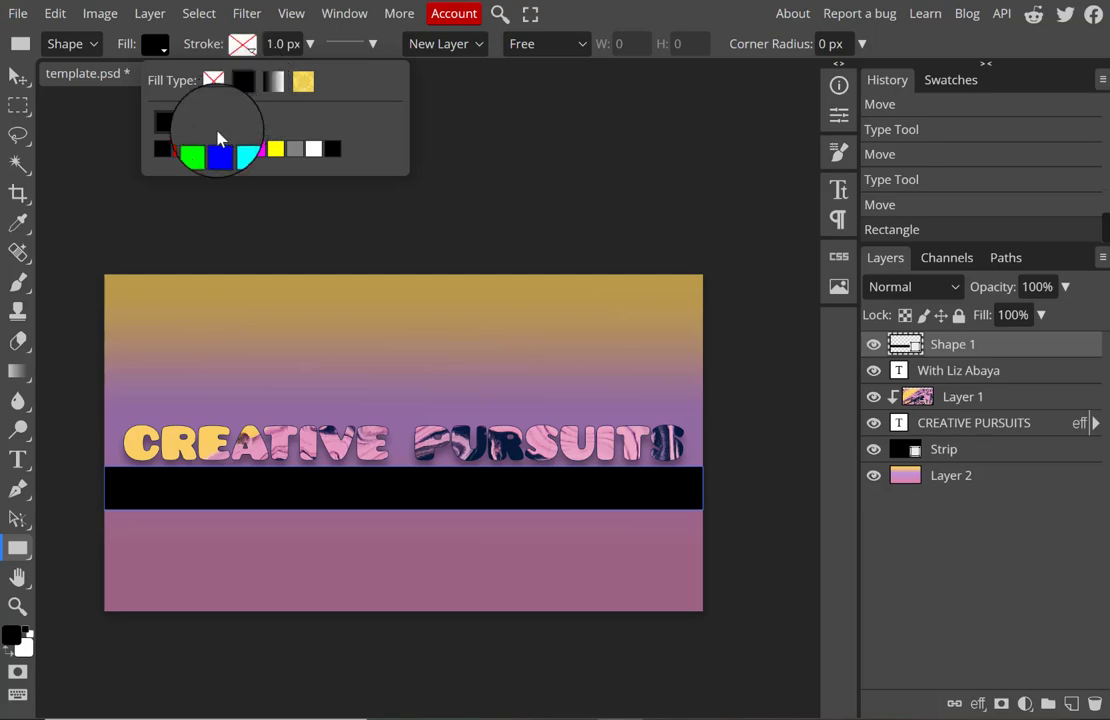
left_click(166, 122)
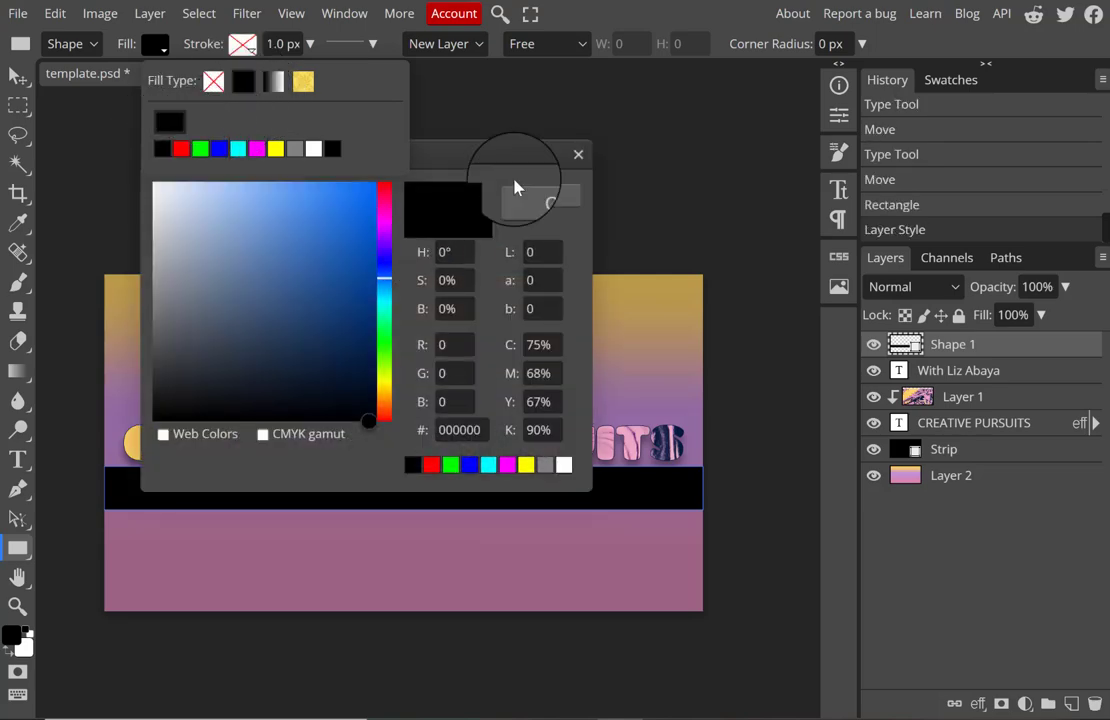
left_click(628, 440)
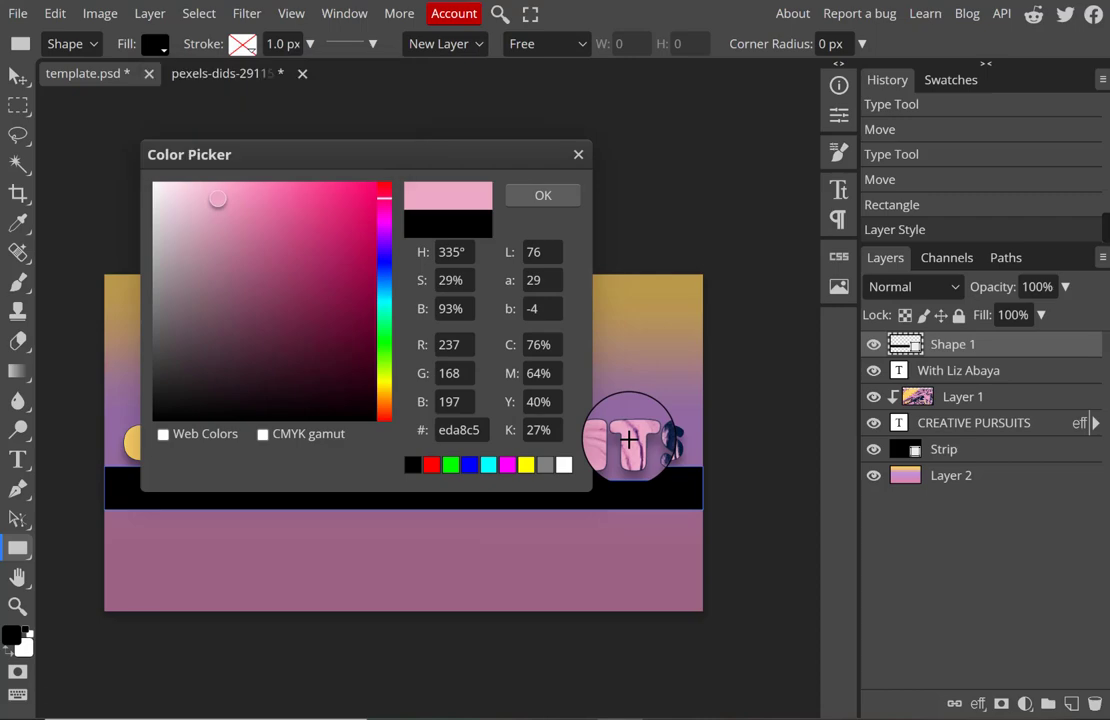
left_click(556, 198)
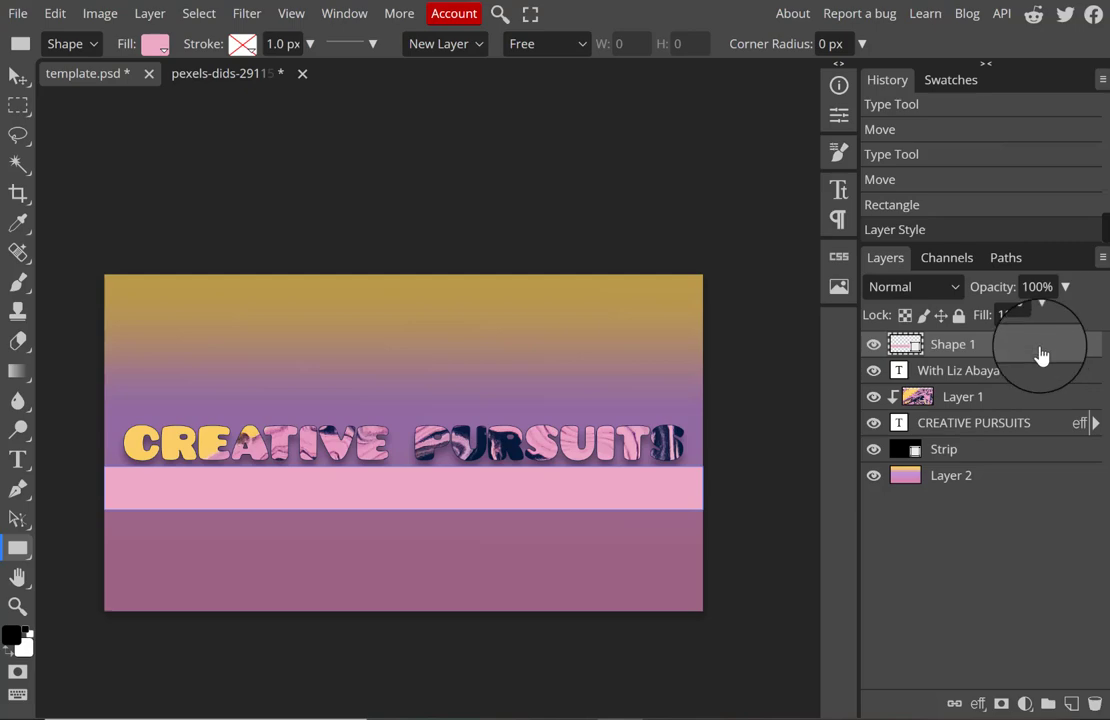
left_click_drag(1041, 355, 1043, 382)
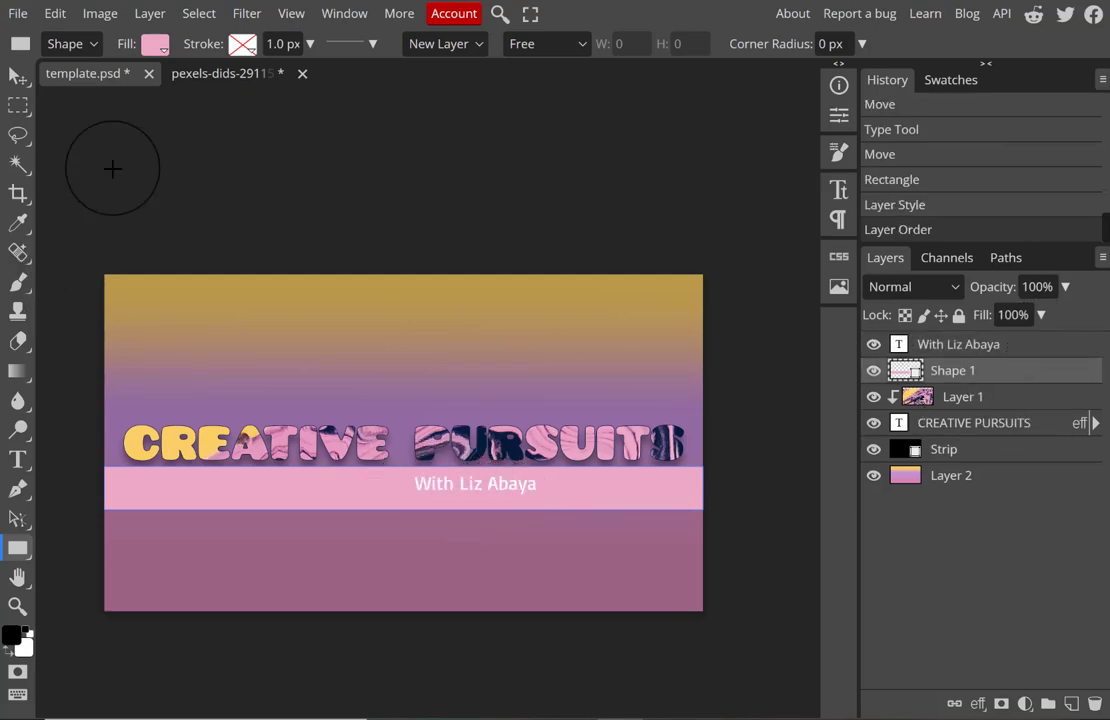
Reposition the pink strip and delete an accidental empty text layer.
left_click(17, 77)
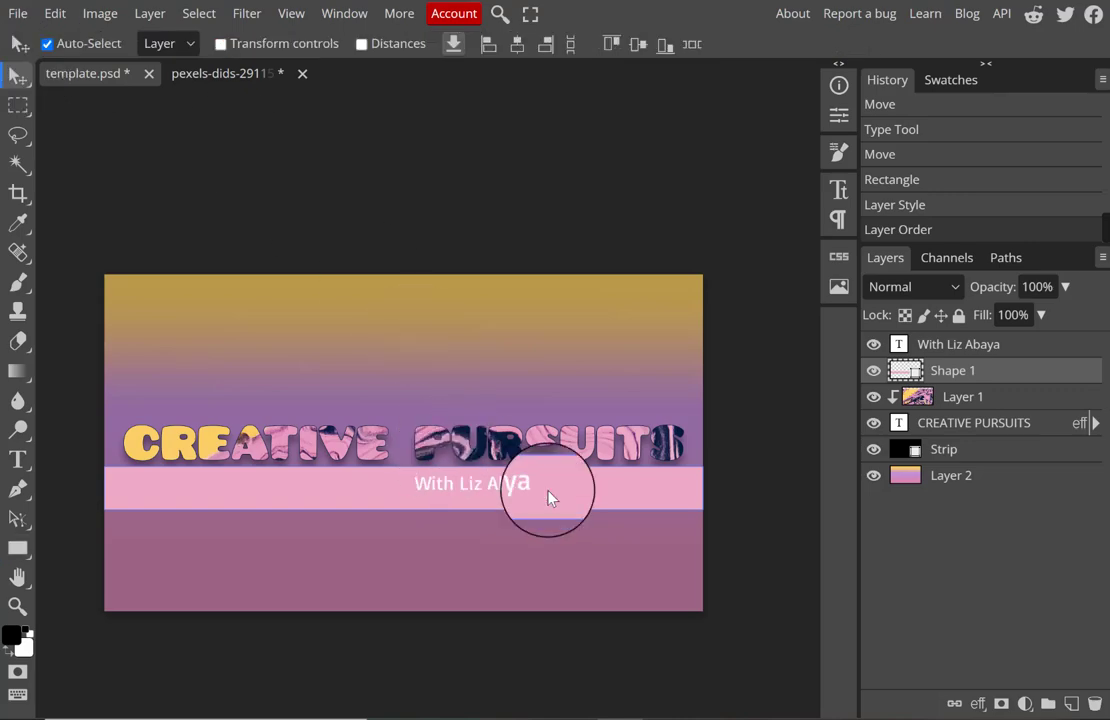
left_click_drag(548, 502, 230, 500)
left_click(18, 462)
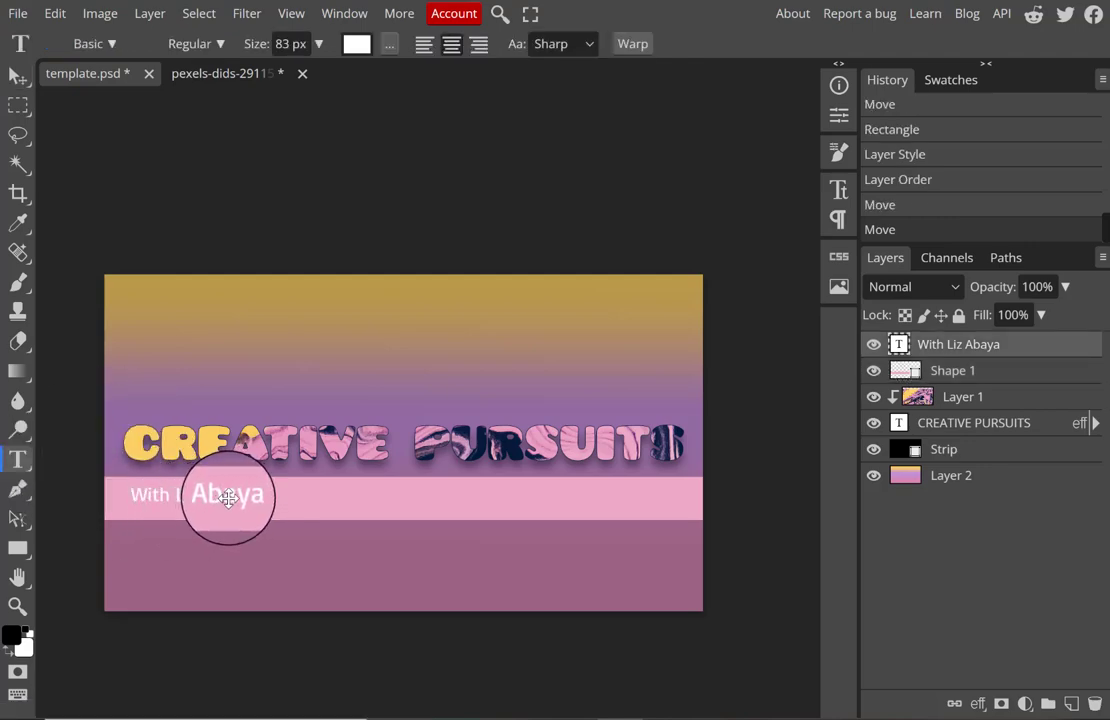
left_click(179, 502)
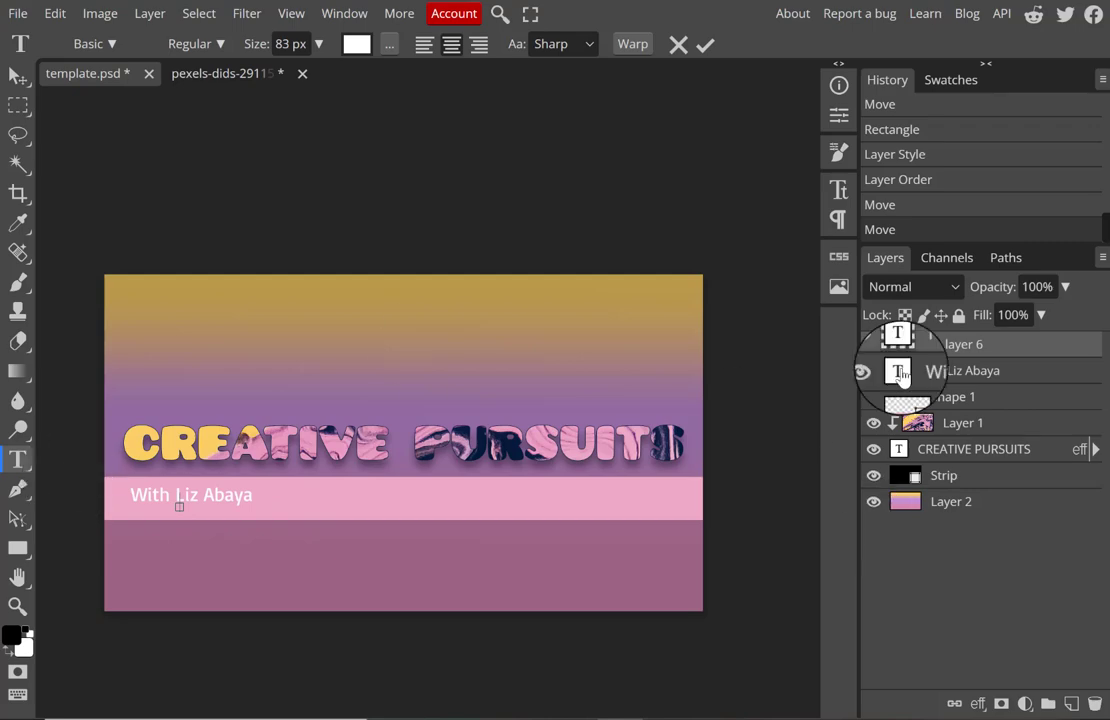
left_click(1095, 704)
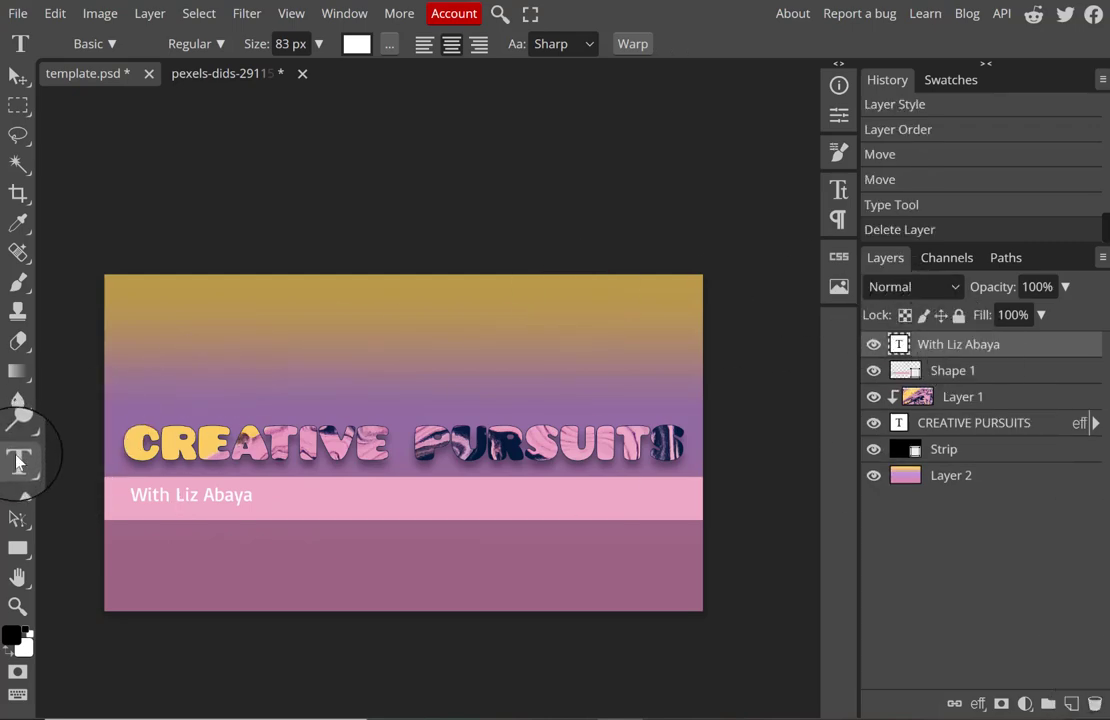
Replace the subtitle with the presenter's full name and shift it right along the strip.
double_click(141, 496)
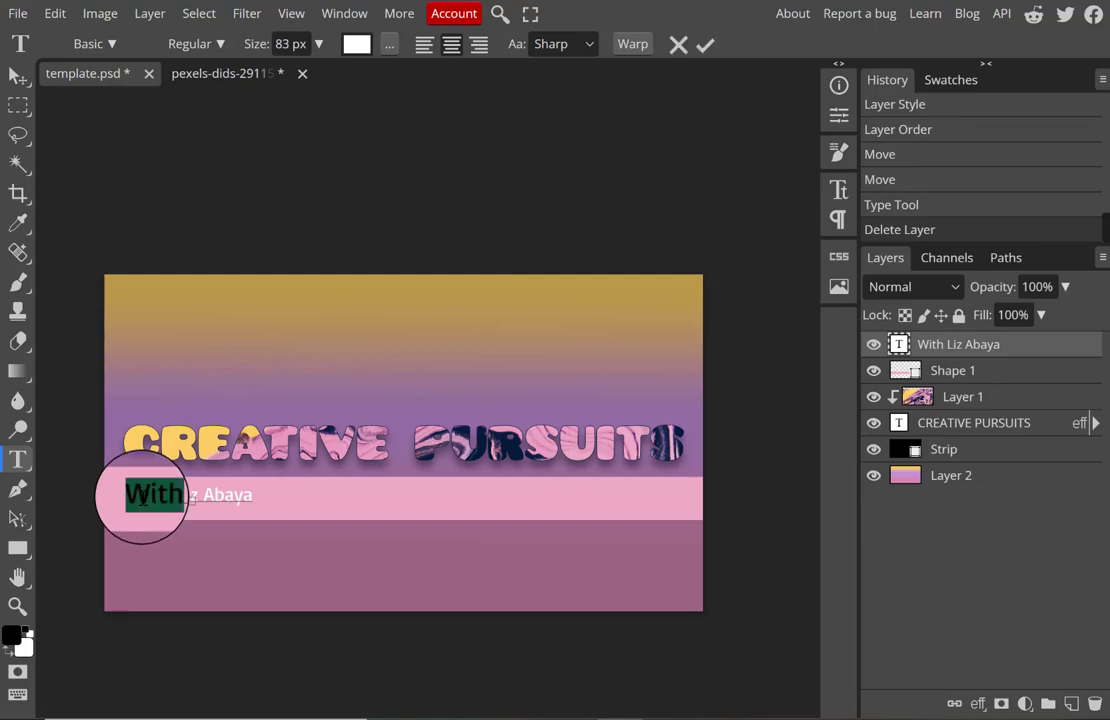
triple_click(141, 496)
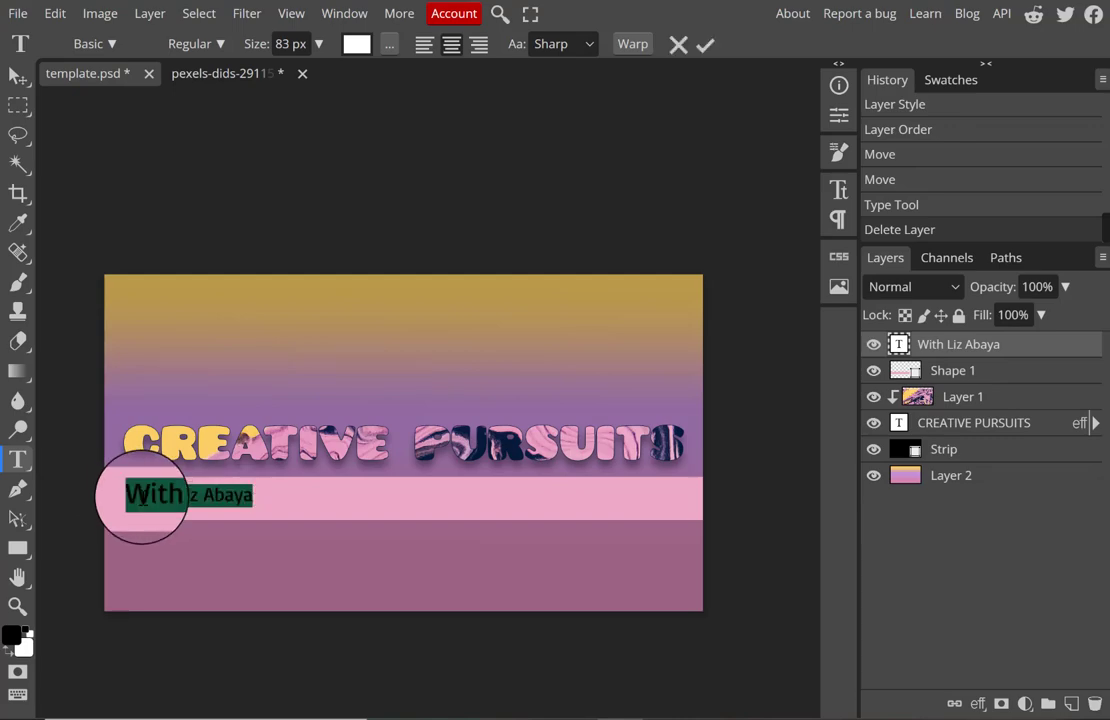
key("BackSpace")
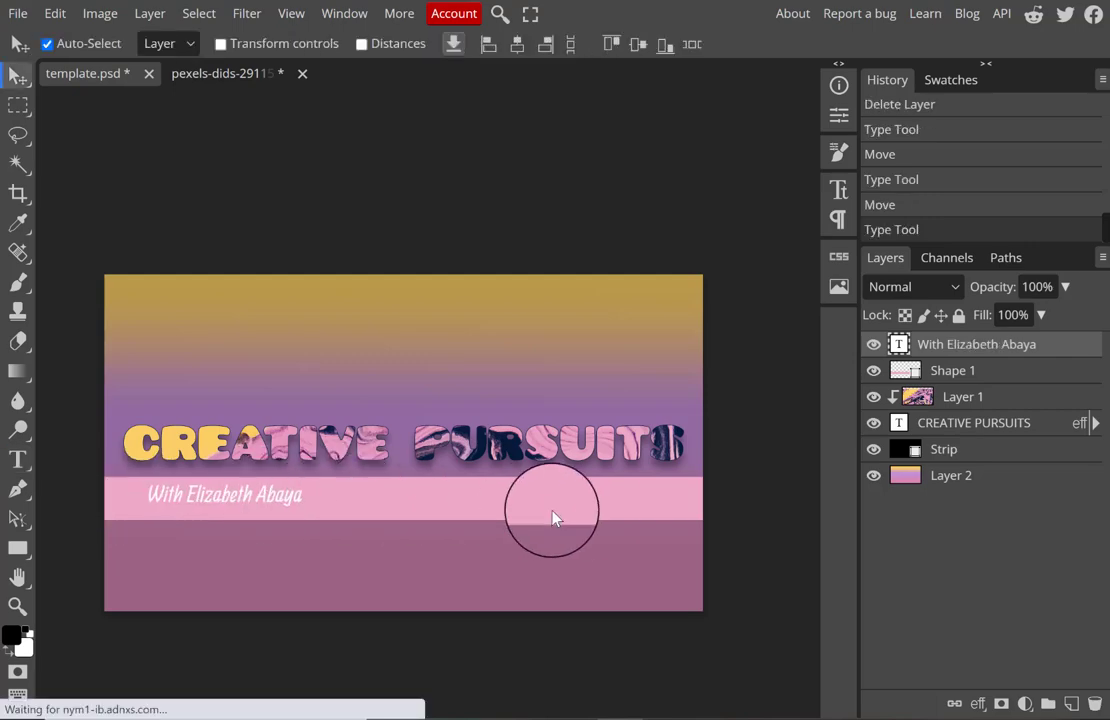
left_click_drag(553, 518, 605, 500)
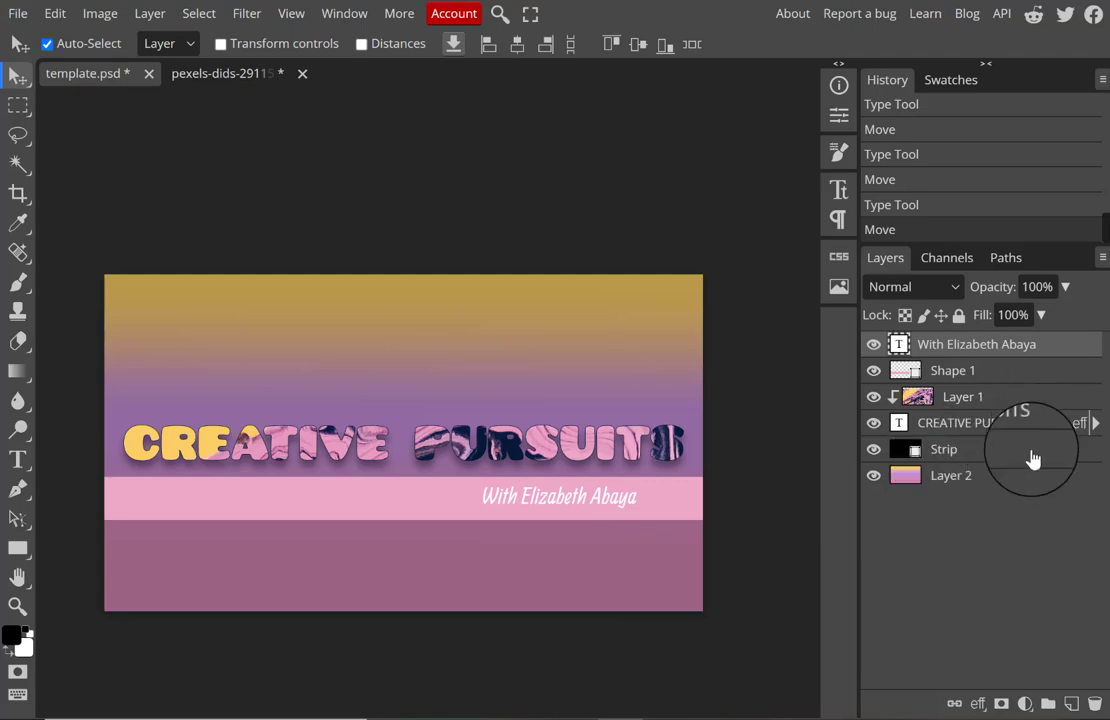
Change the title's Stroke colour to cream fbeac9 and its size to 9 px.
left_click(1079, 428)
left_click(1079, 428)
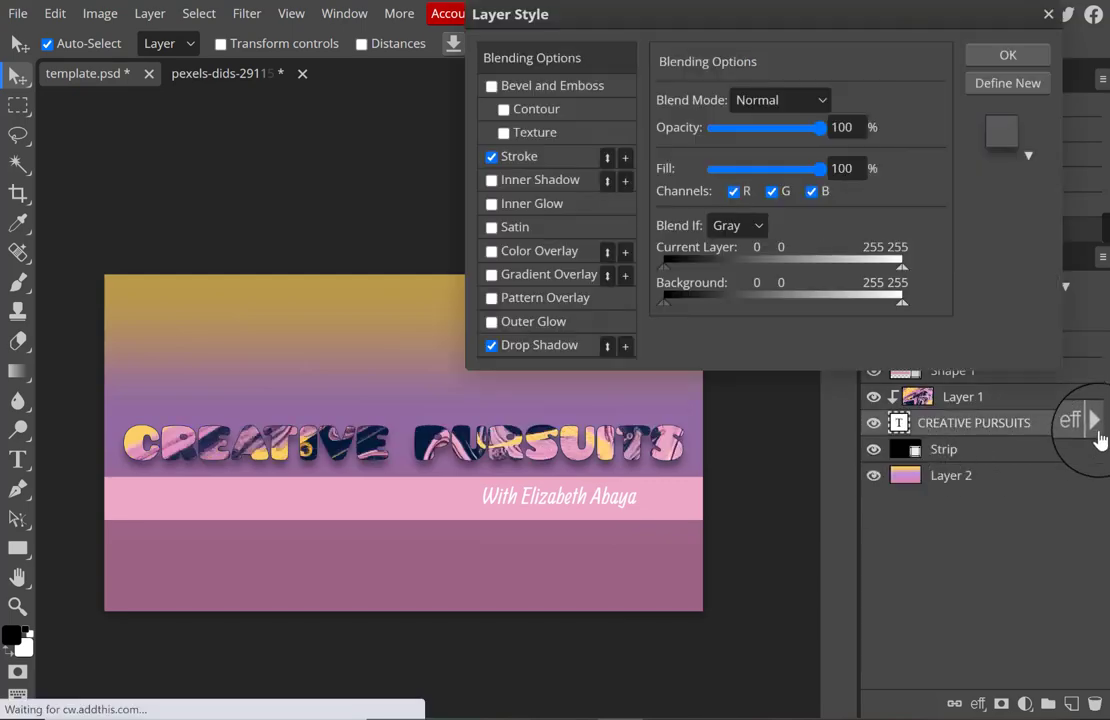
left_click(565, 159)
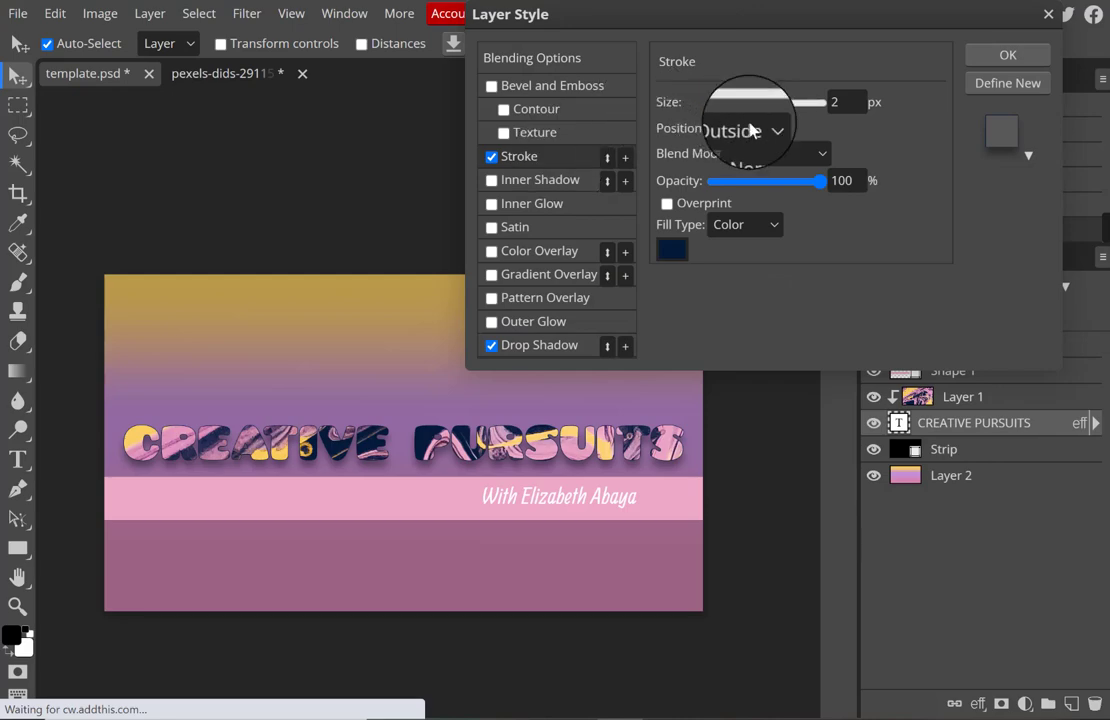
left_click(670, 250)
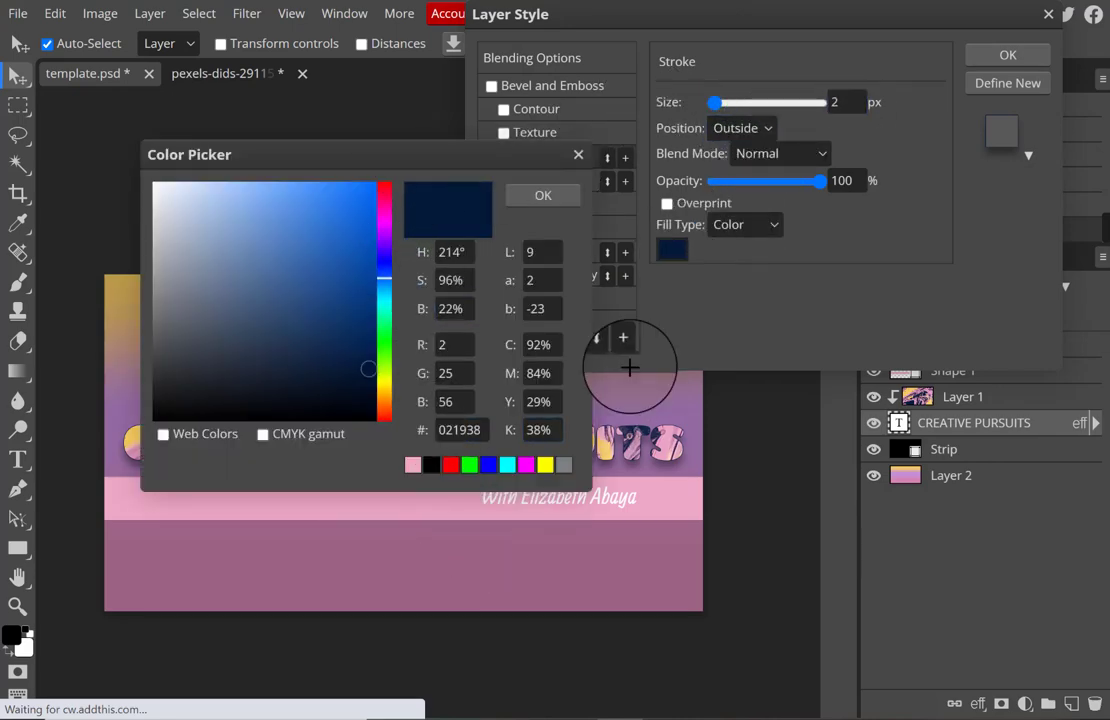
left_click(599, 447)
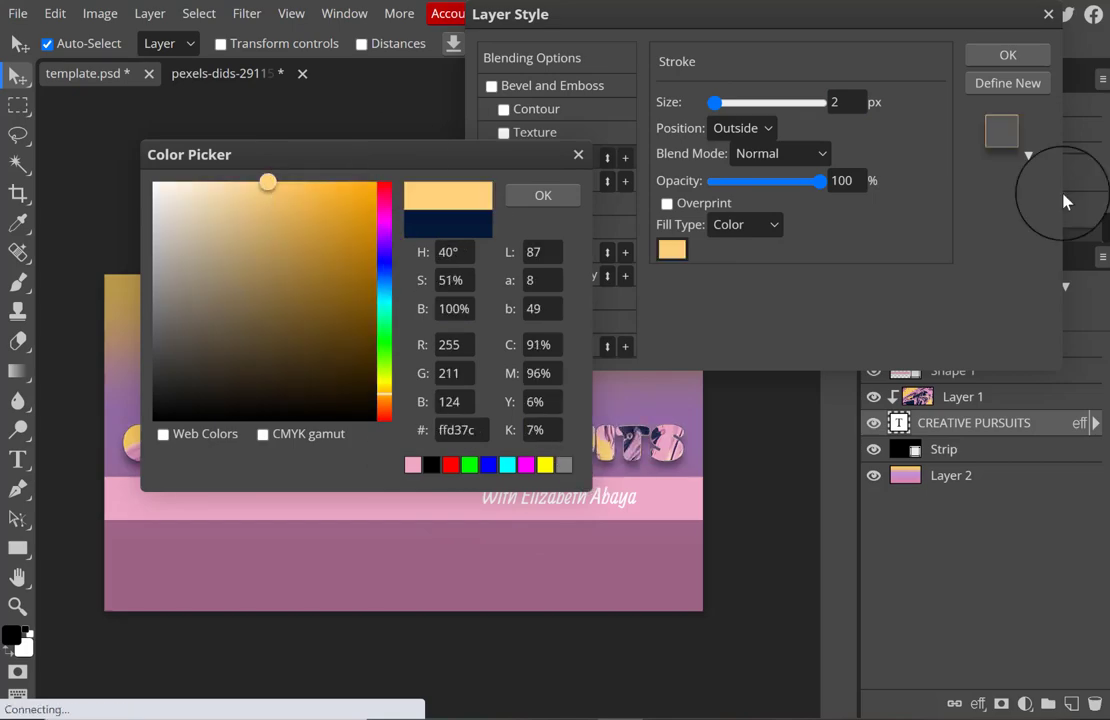
left_click(197, 186)
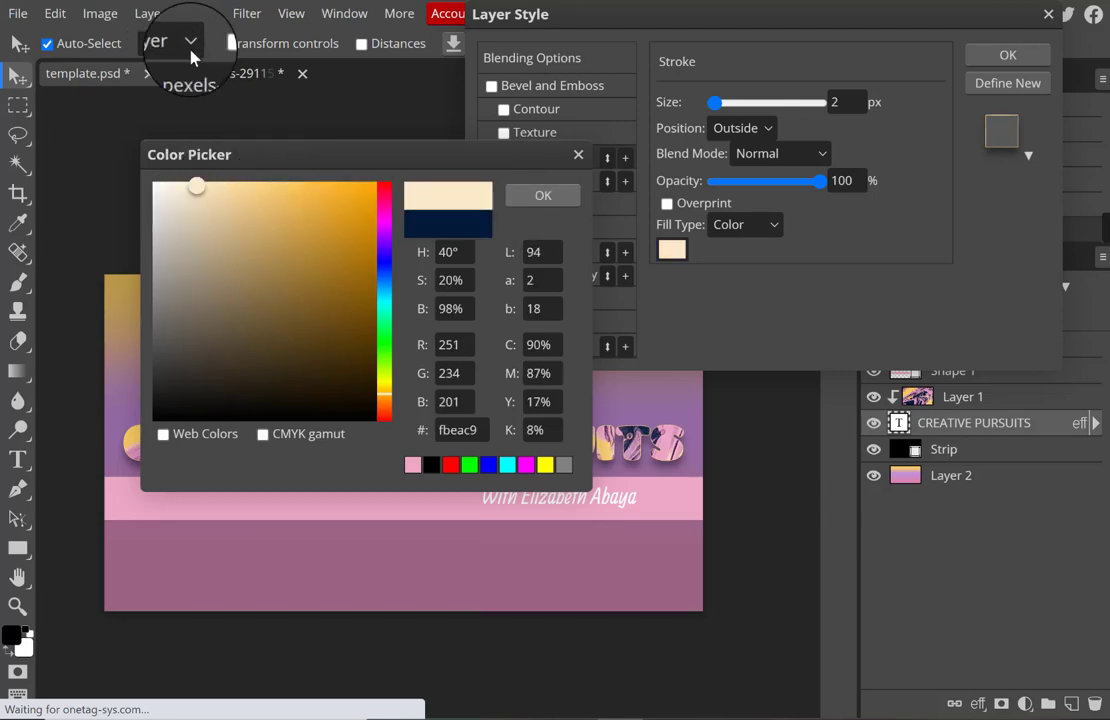
key("Return")
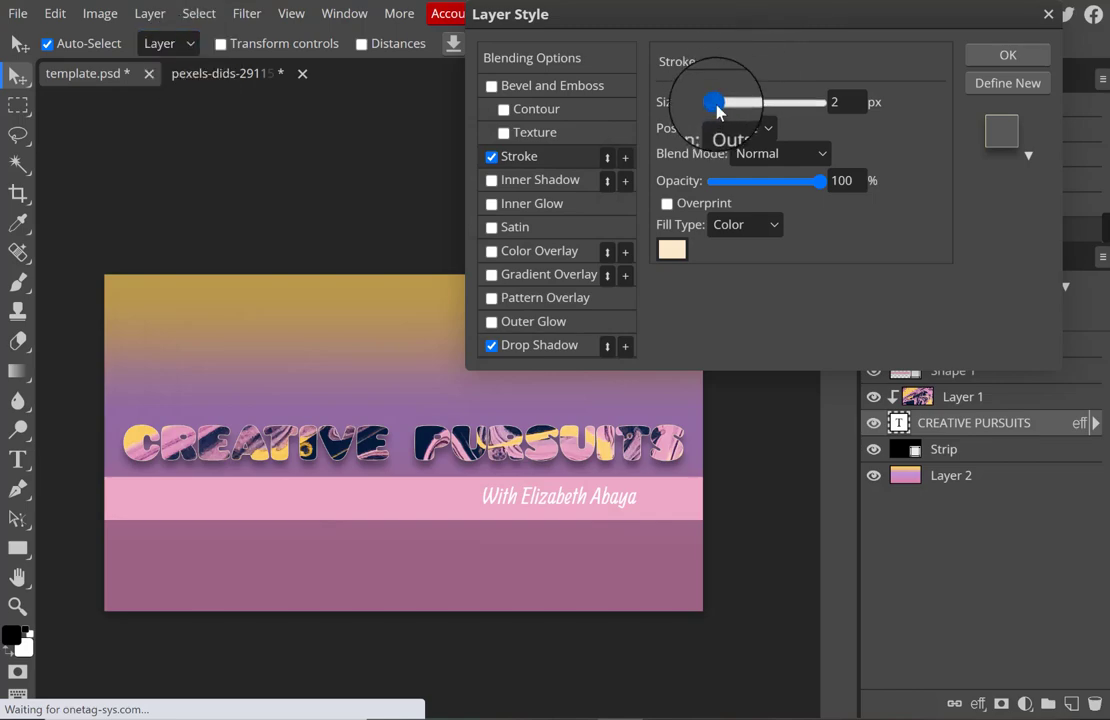
left_click_drag(724, 110, 723, 113)
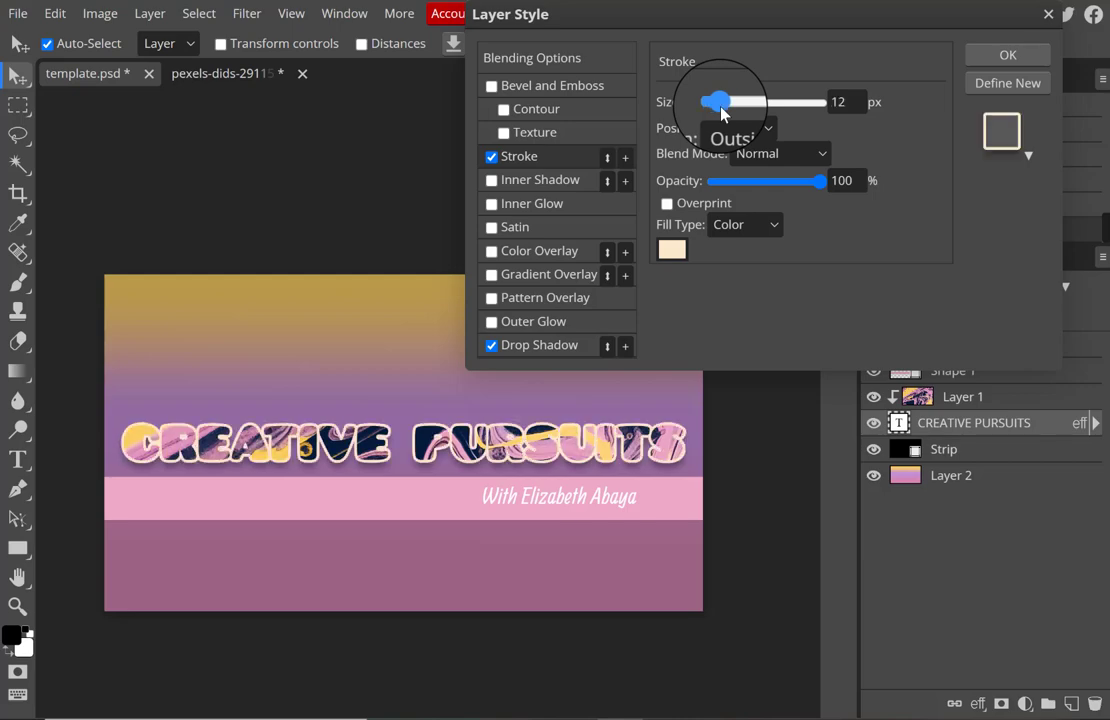
left_click_drag(720, 119, 718, 113)
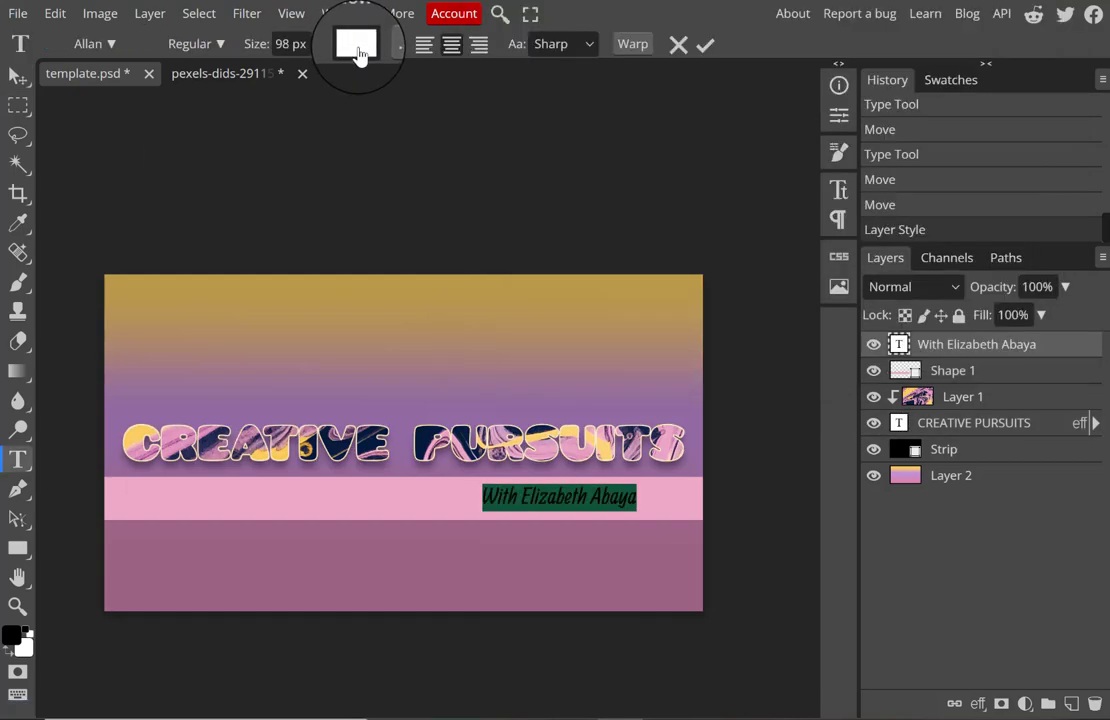
left_click(358, 46)
Recolour the subtitle dark navy, sampled from the title lettering, and commit the edit.
left_click_drag(355, 169, 570, 80)
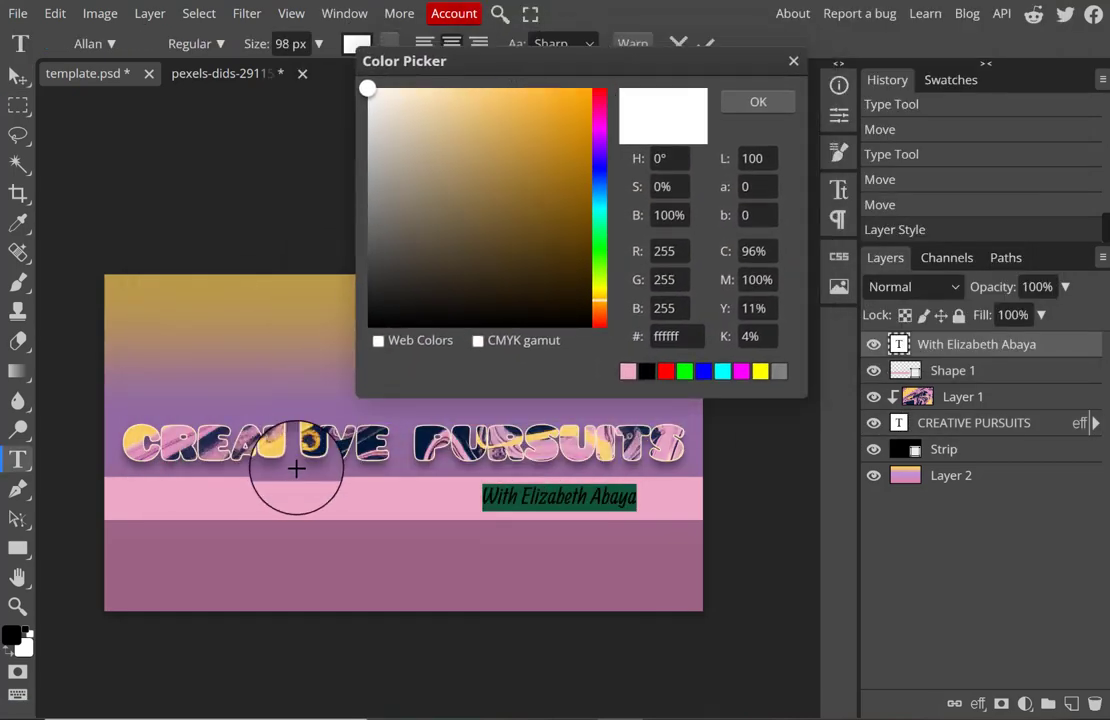
left_click(340, 445)
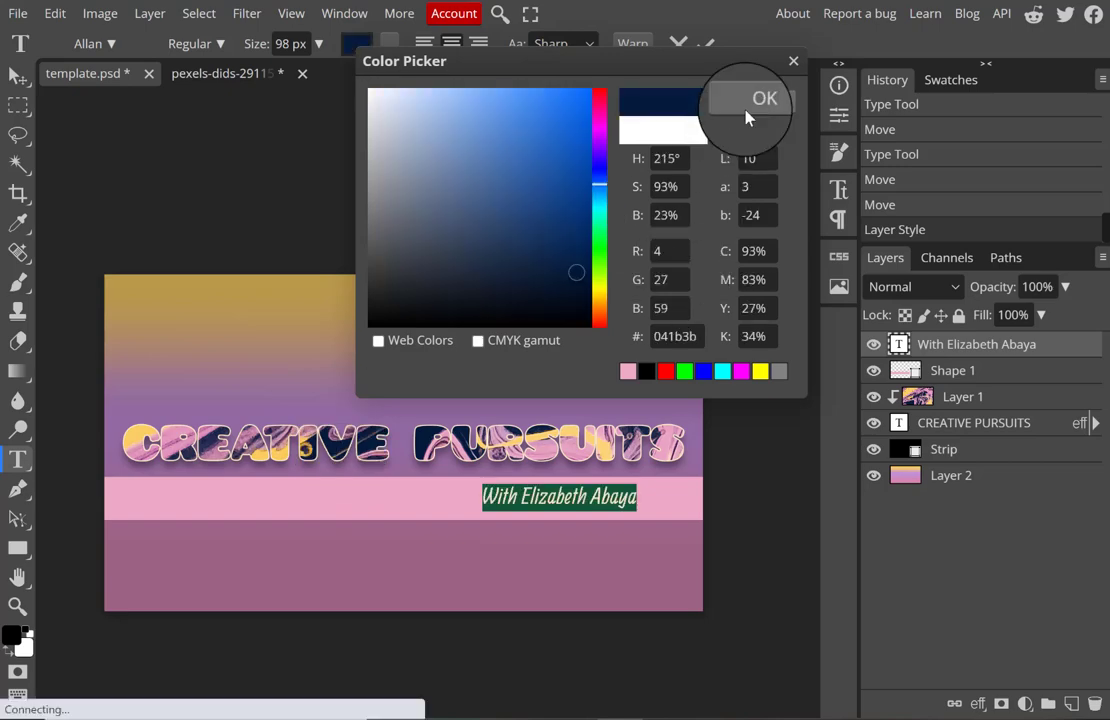
key("Return")
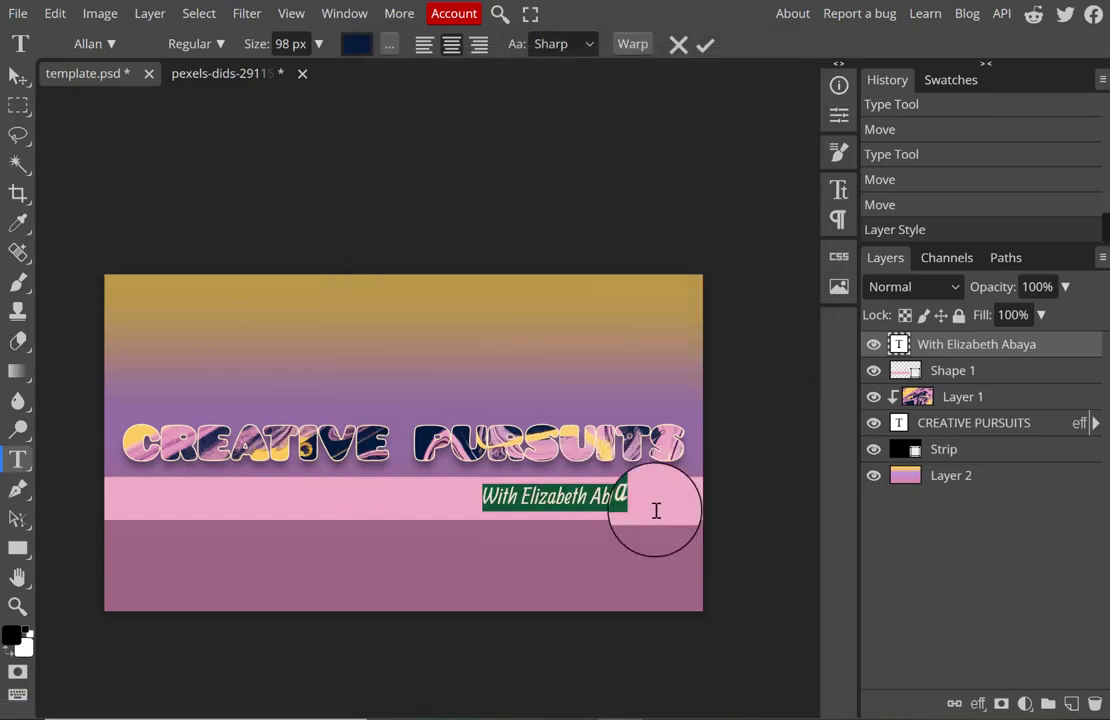
left_click(590, 497)
left_click(17, 80)
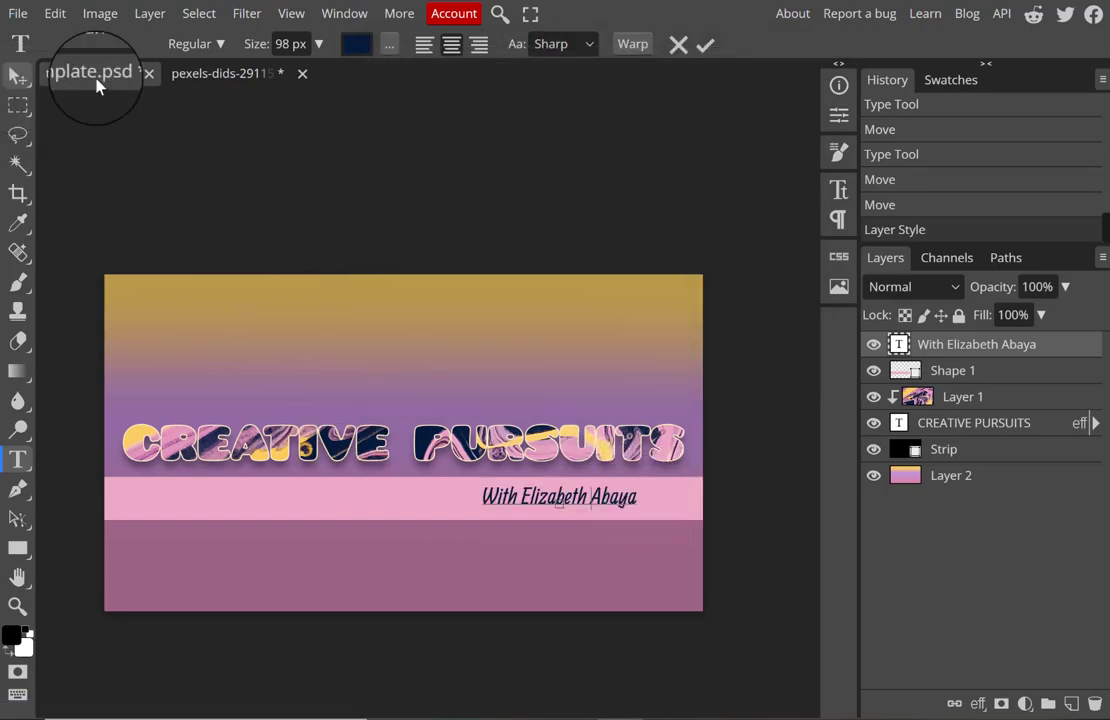
Add a drop shadow at 20% opacity to the subtitle.
left_click(979, 703)
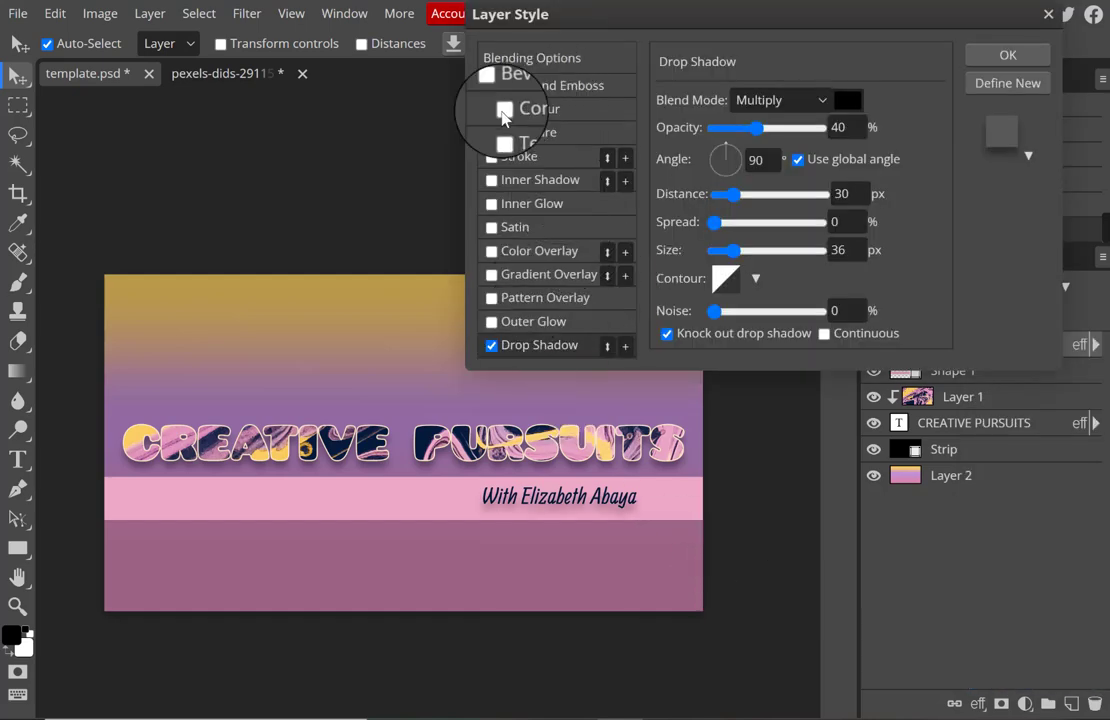
left_click(739, 130)
left_click_drag(739, 133, 745, 134)
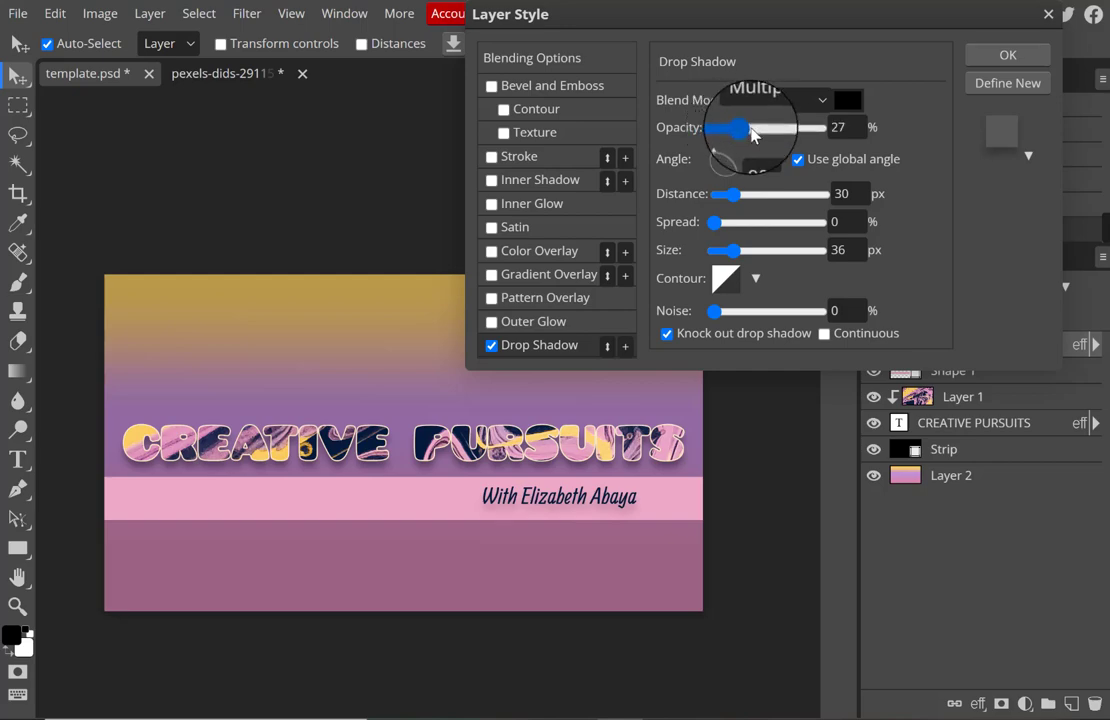
left_click(850, 127)
double_click(850, 127)
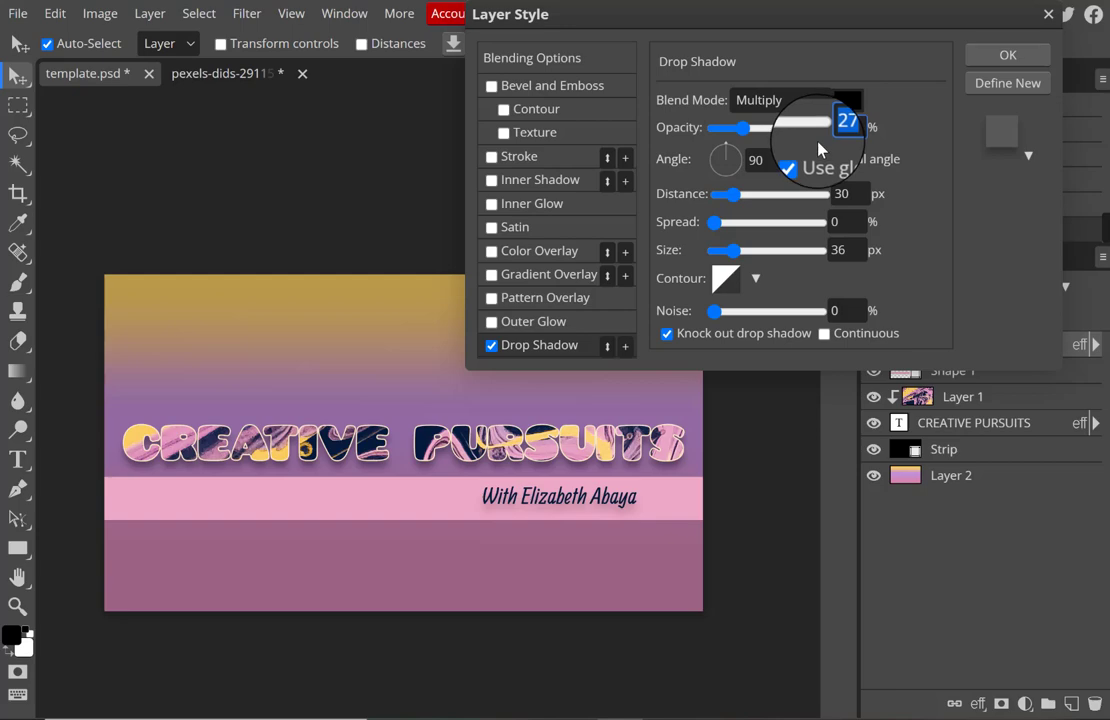
type("20")
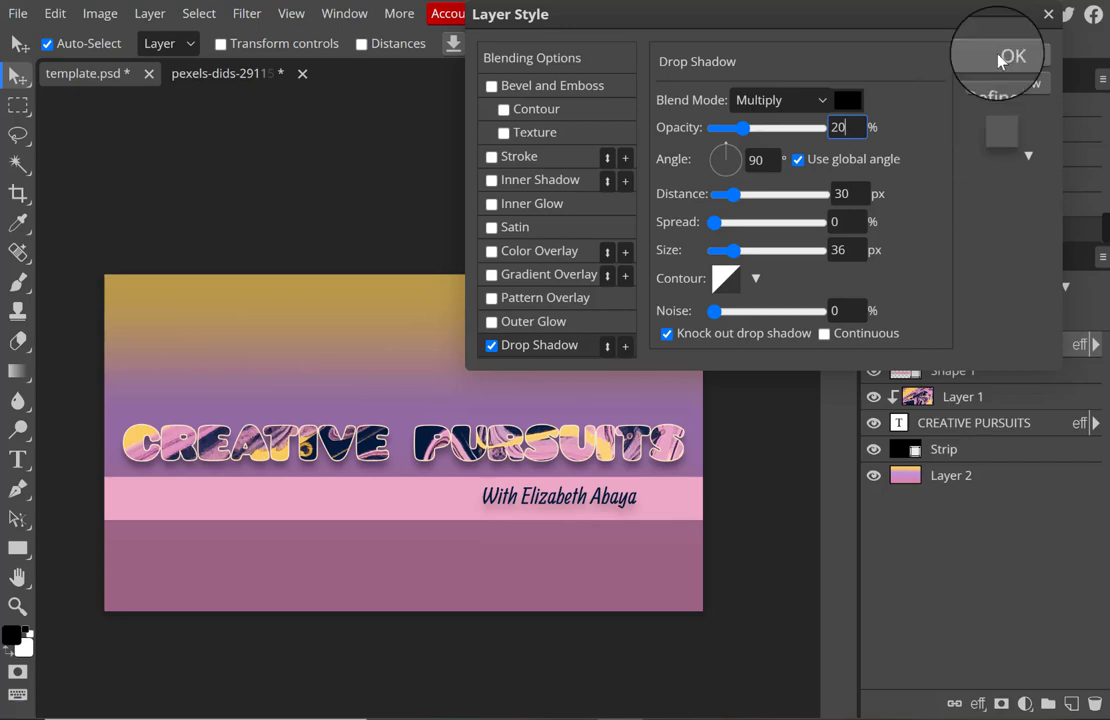
key("Return")
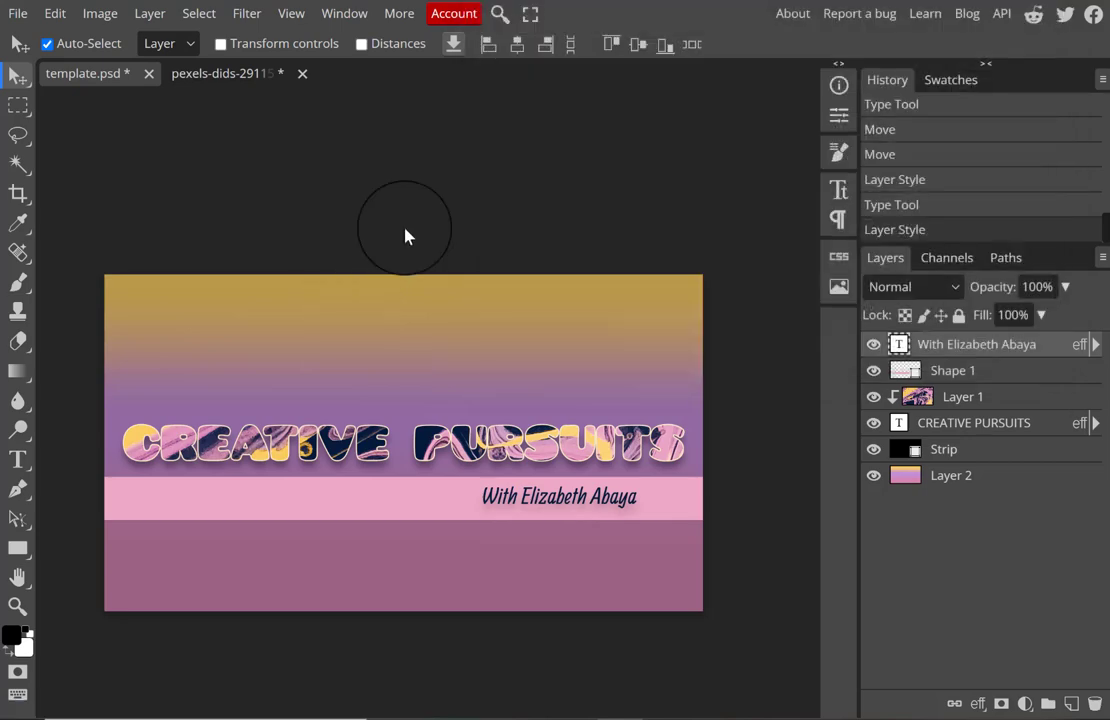
Lowercase the subtitle's 'with', open pexels-pineapplelove from Downloads, and paste it into the banner.
left_click(359, 522)
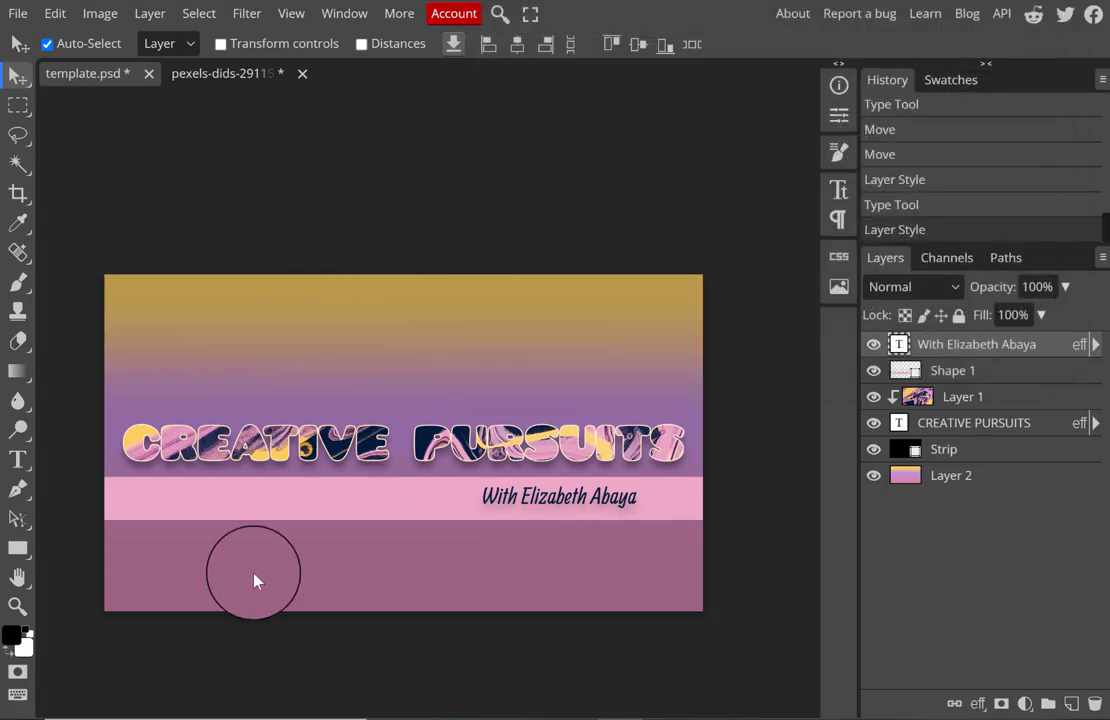
key("ctrl+o")
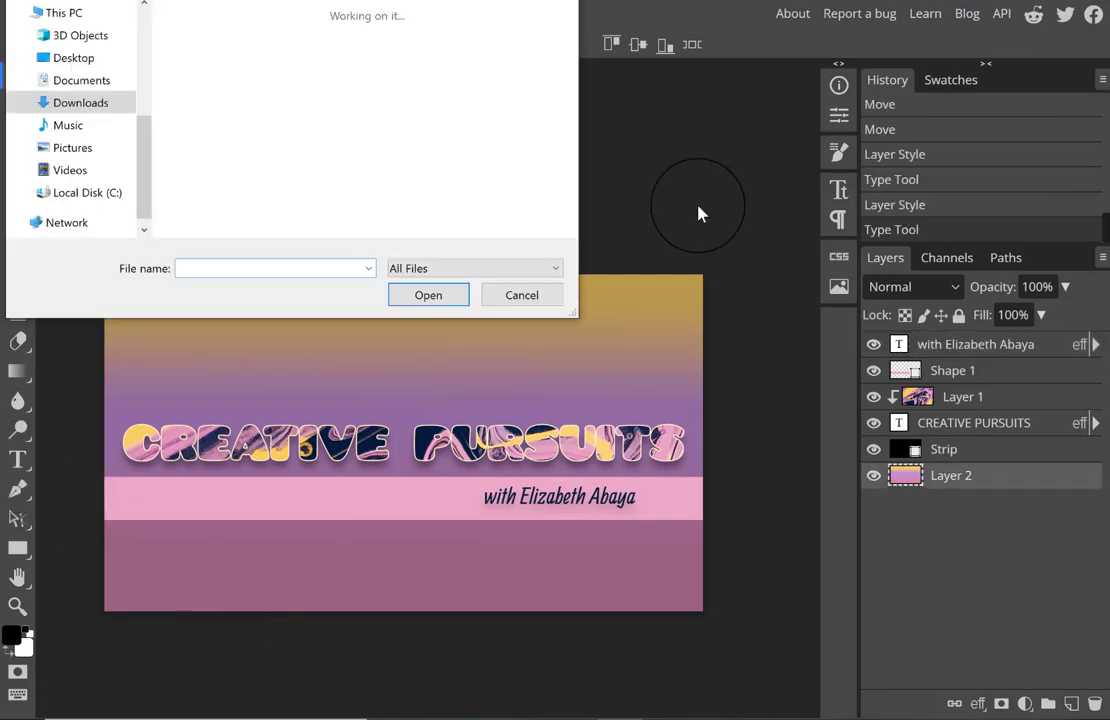
left_click(250, 163)
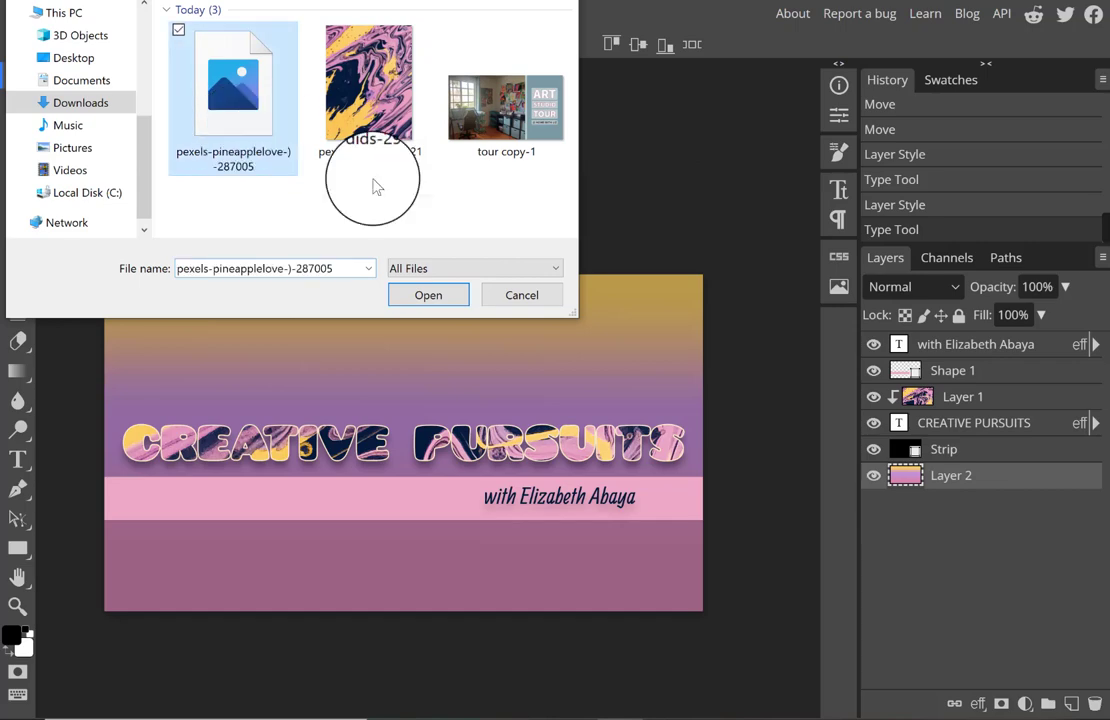
left_click(428, 295)
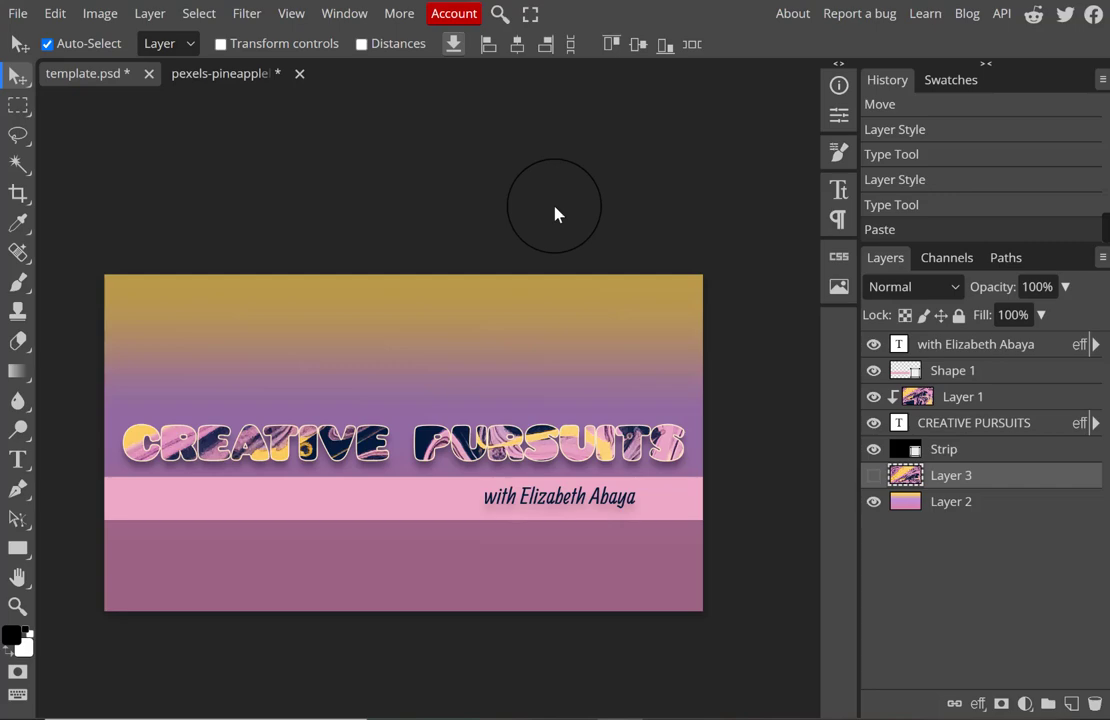
key("ctrl+v")
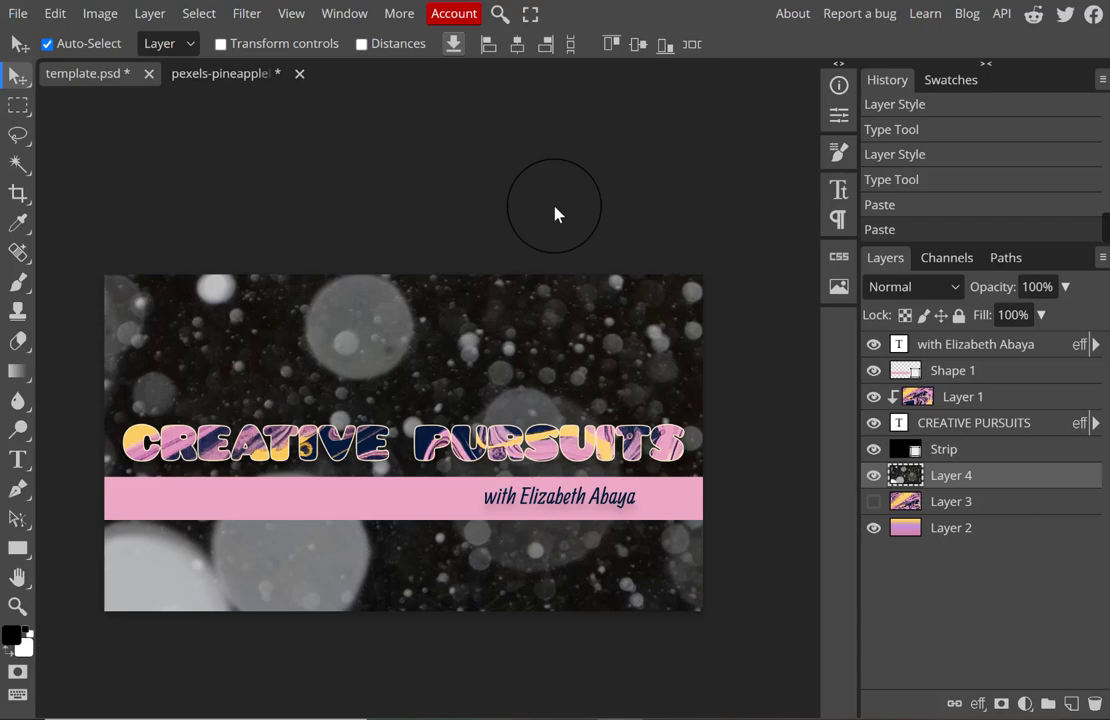
Reposition the texture, then try Overlay, Color and Linear Light before setting the bokeh layer to Screen.
left_click_drag(555, 207, 627, 184)
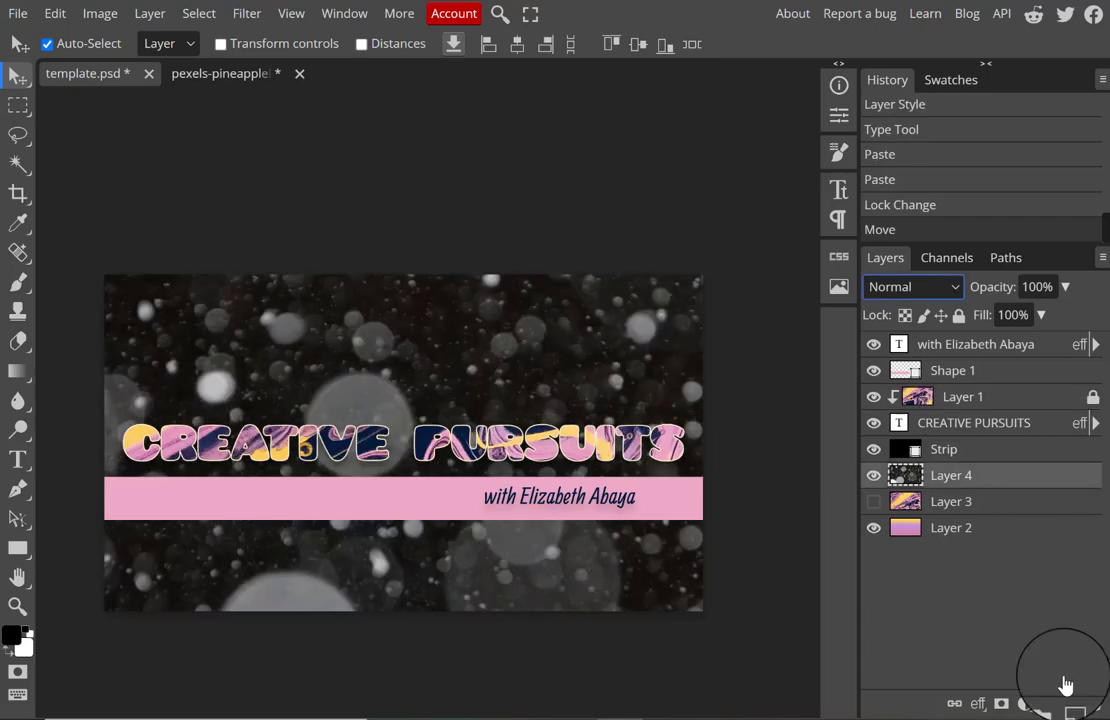
key("shift+alt+o")
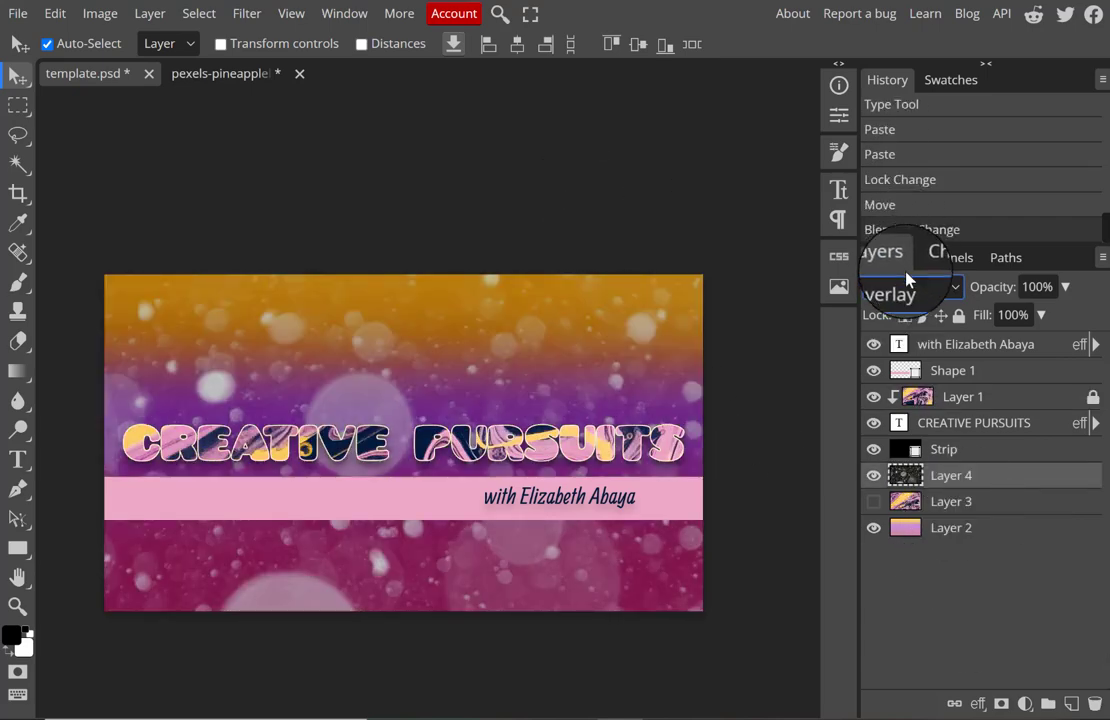
left_click(954, 286)
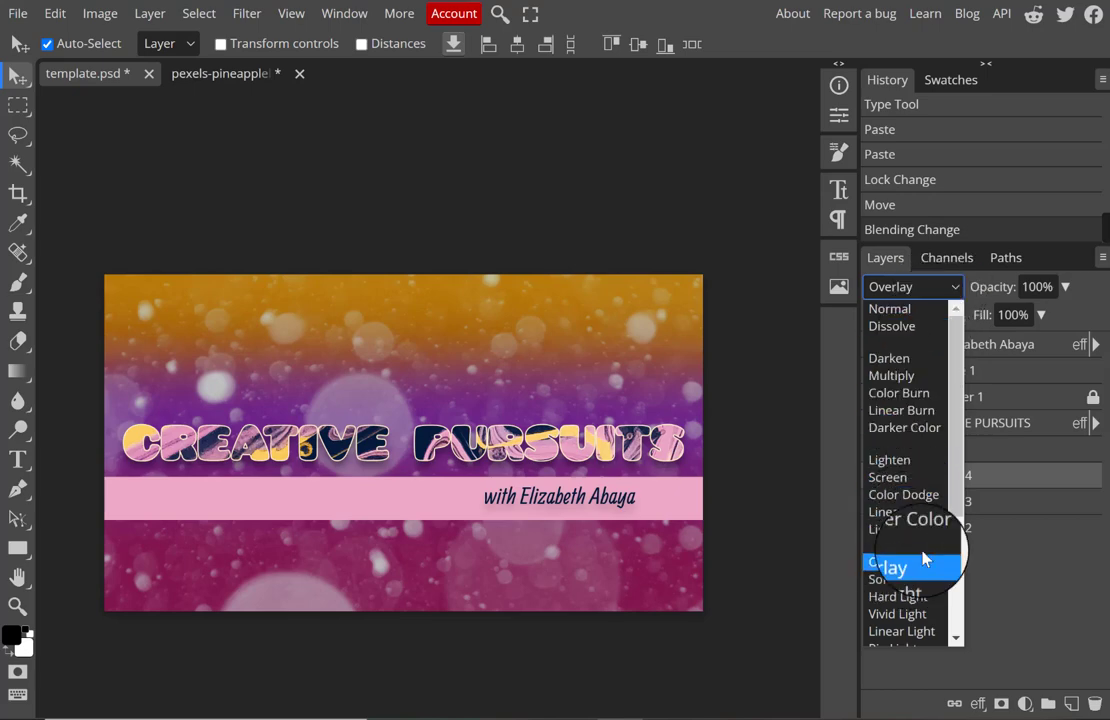
left_click_drag(956, 450, 957, 612)
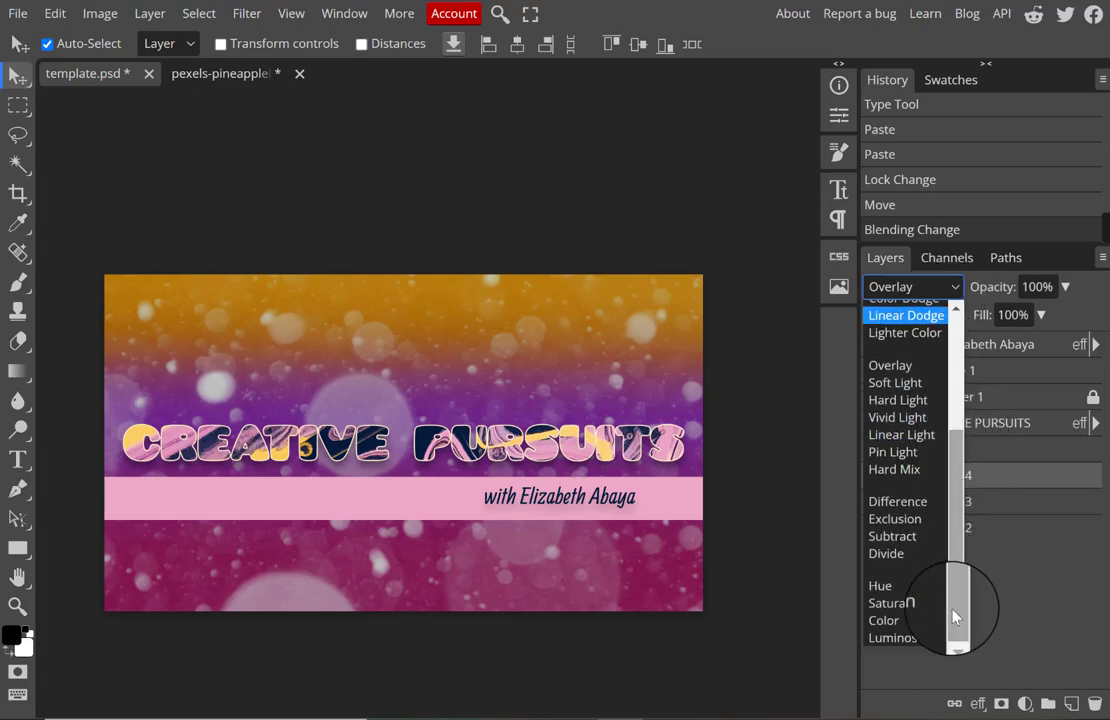
left_click(888, 620)
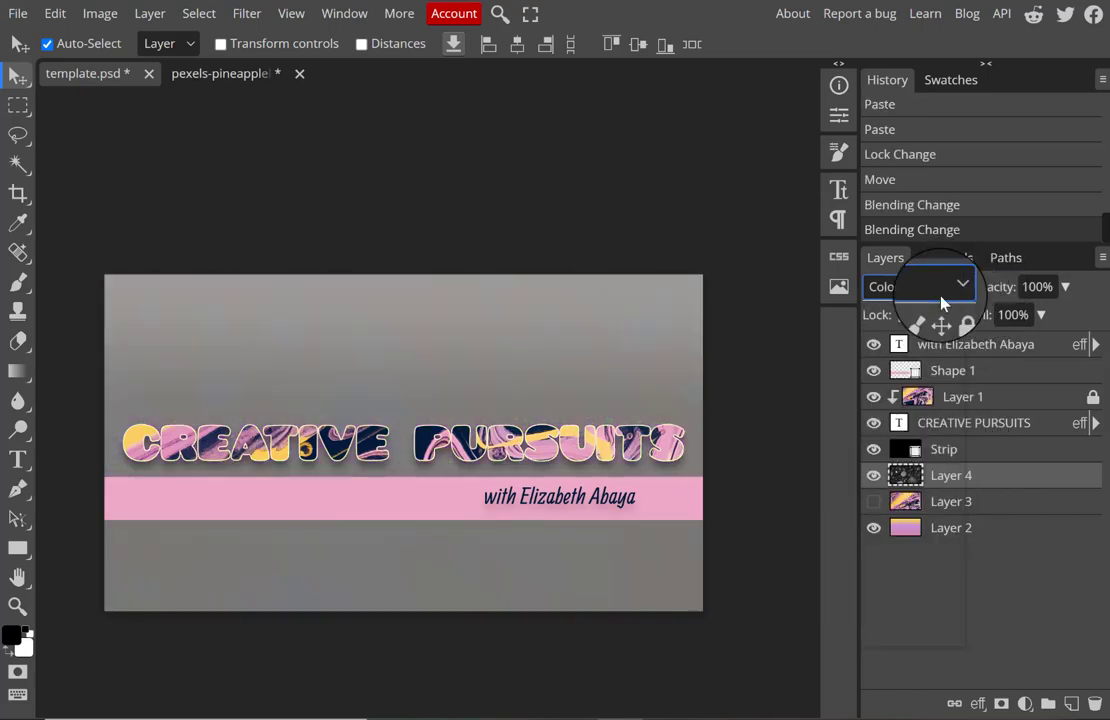
left_click(940, 297)
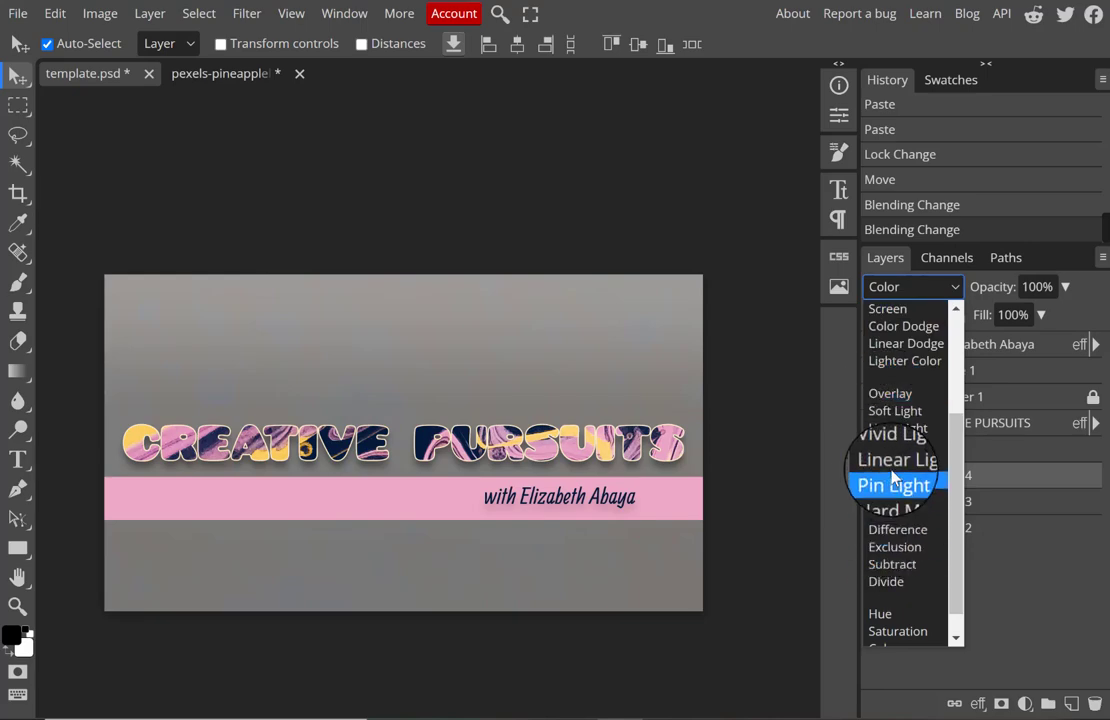
left_click(893, 460)
left_click(914, 290)
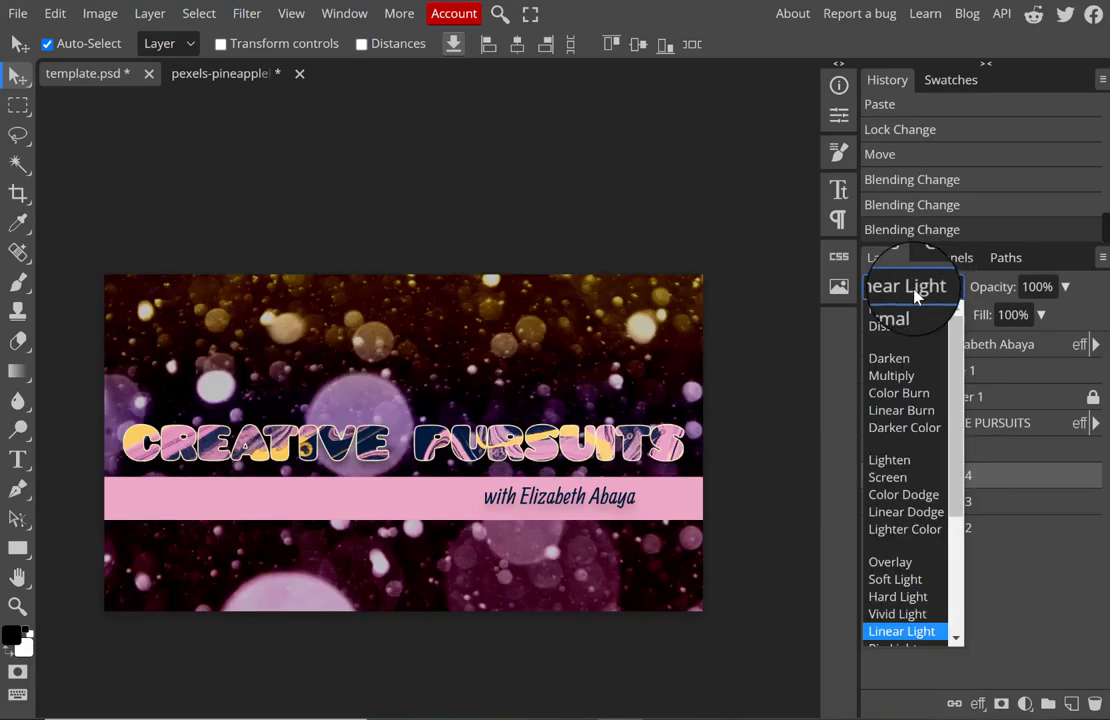
left_click(887, 477)
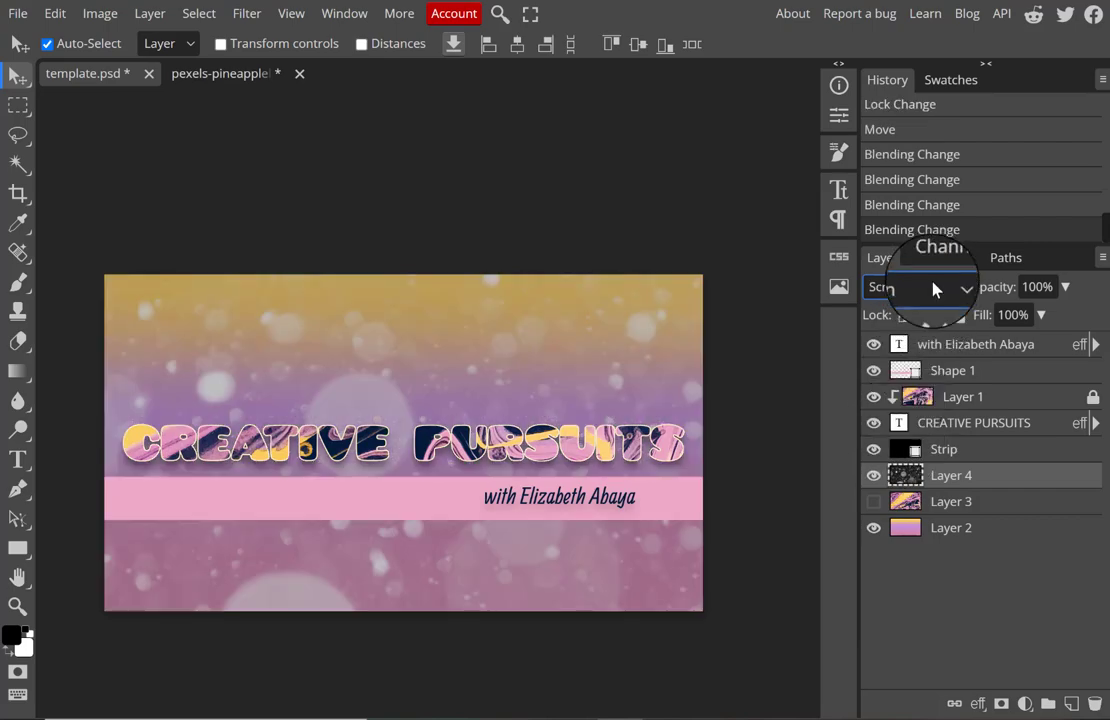
Lower the bokeh layer's opacity to 54% and nudge the pink strip down.
left_click(1066, 288)
left_click_drag(1062, 318, 1024, 325)
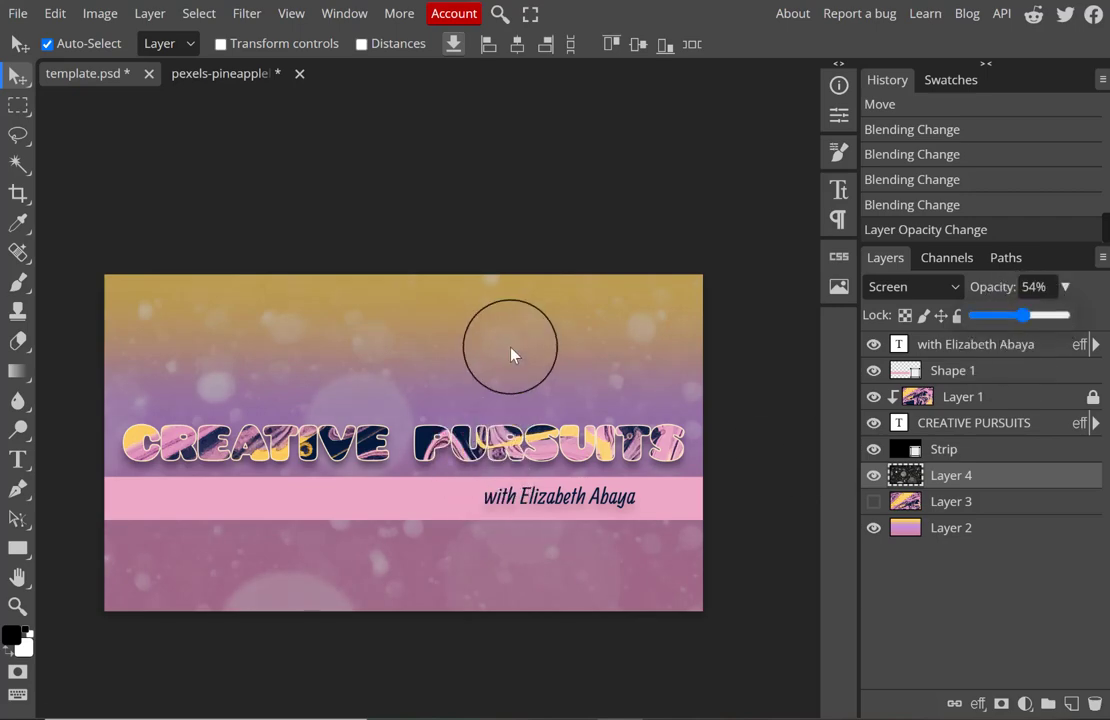
left_click_drag(510, 354, 510, 371)
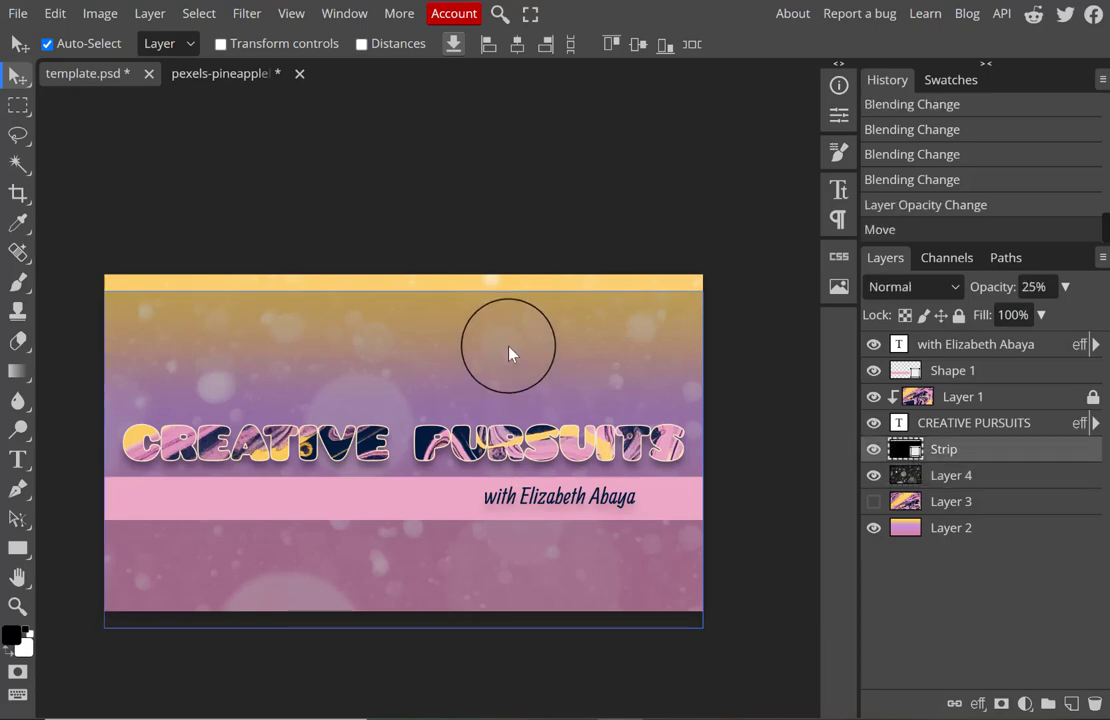
Undo the accidental pink strip move and switch to the rectangular selection tool.
key("ctrl+z")
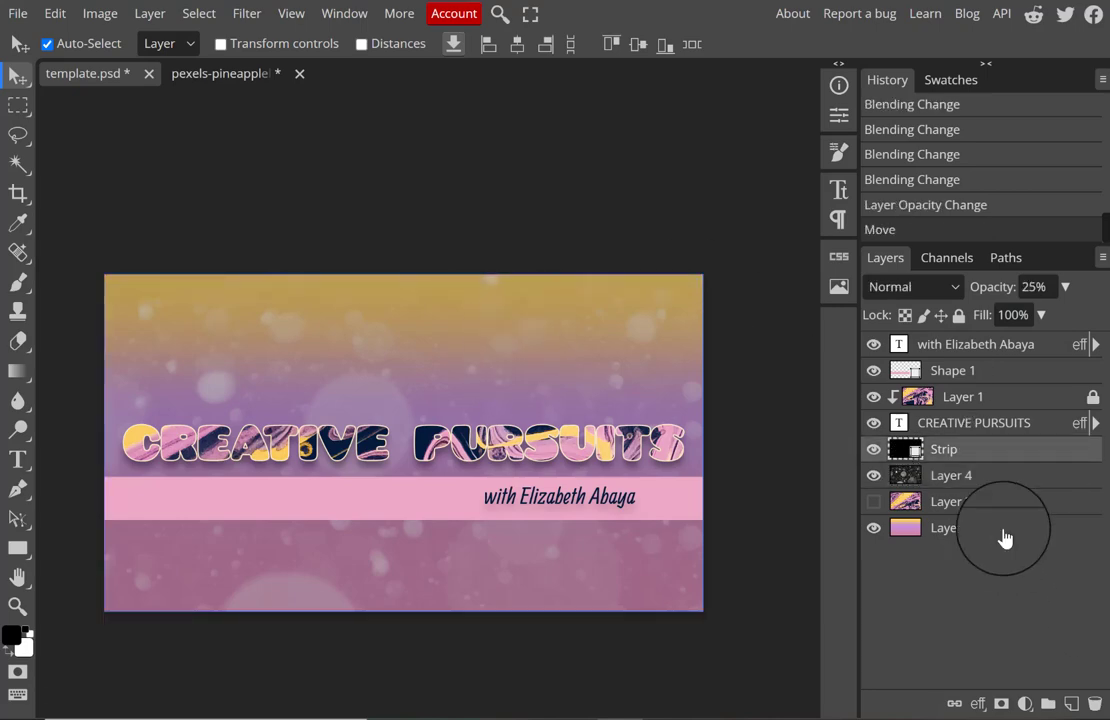
left_click(18, 104)
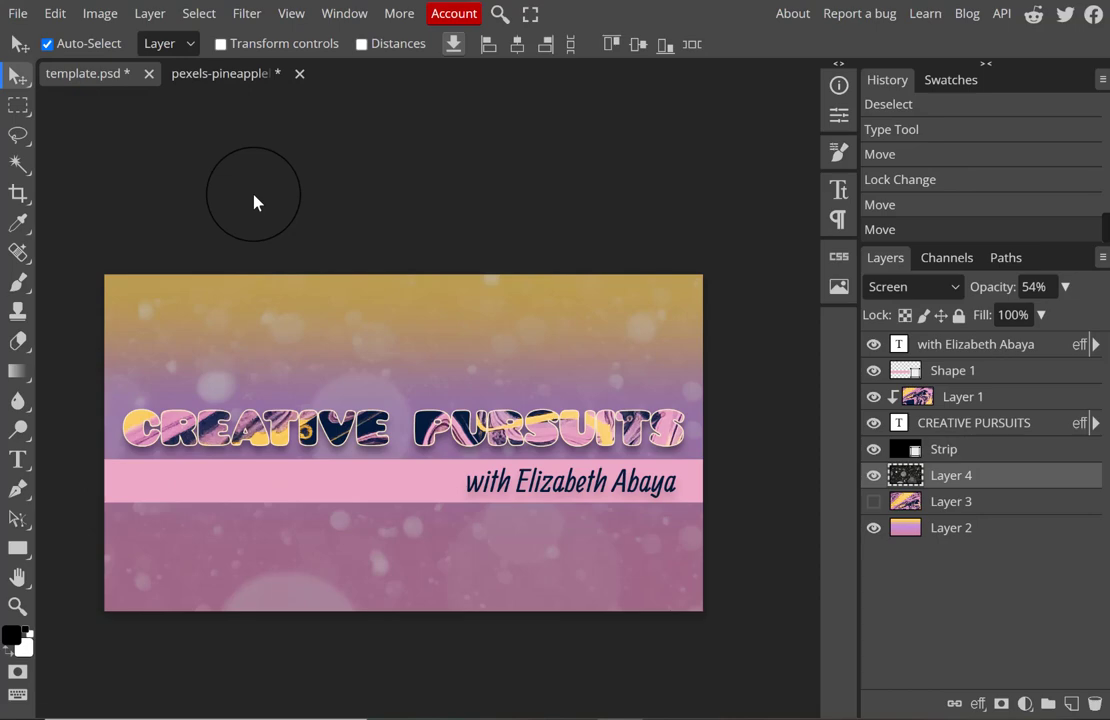
Export the banner as a PNG named 'banner' at 100% quality.
left_click(20, 17)
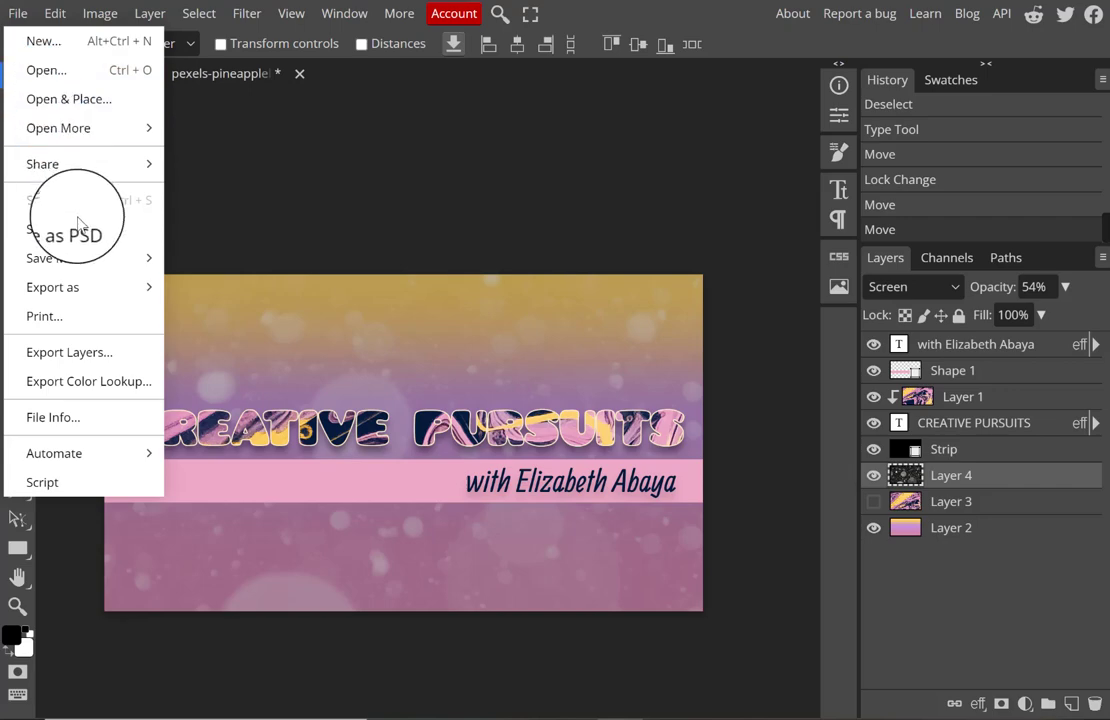
mouse_move(84, 292)
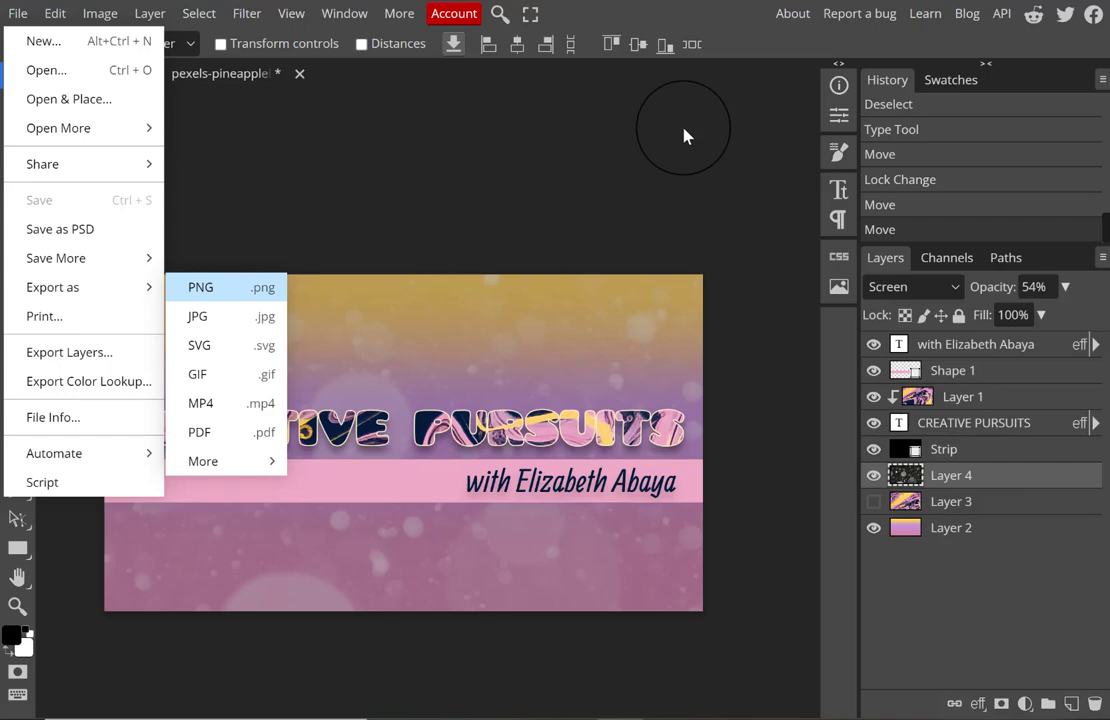
key("Return")
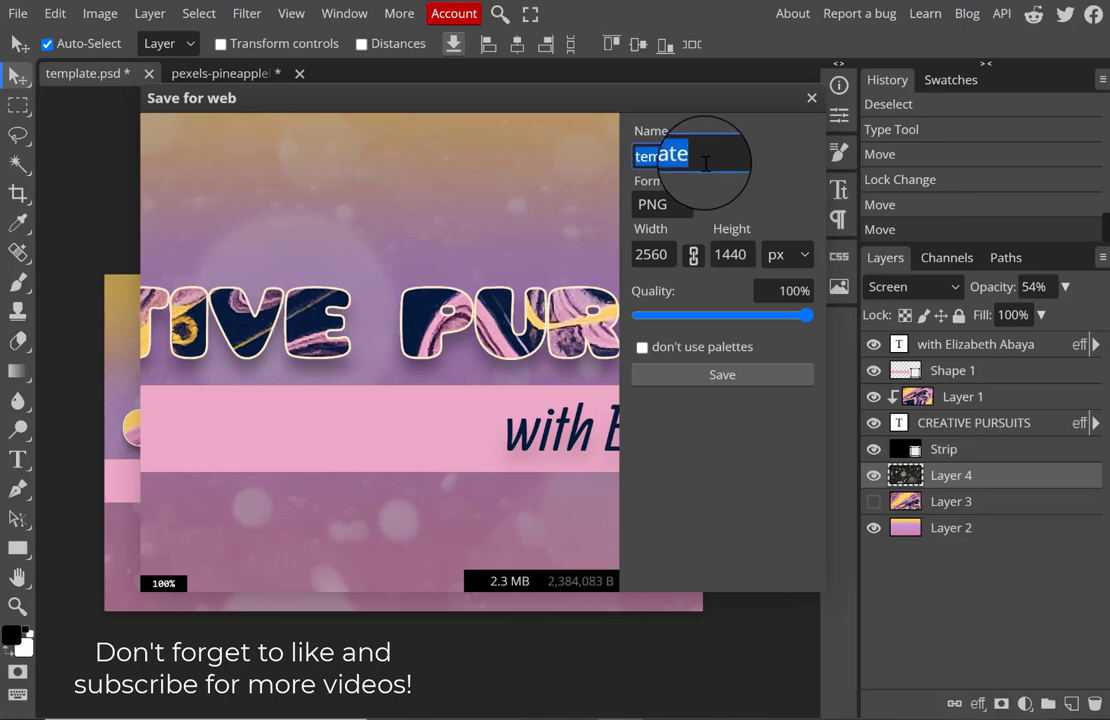
type("banner")
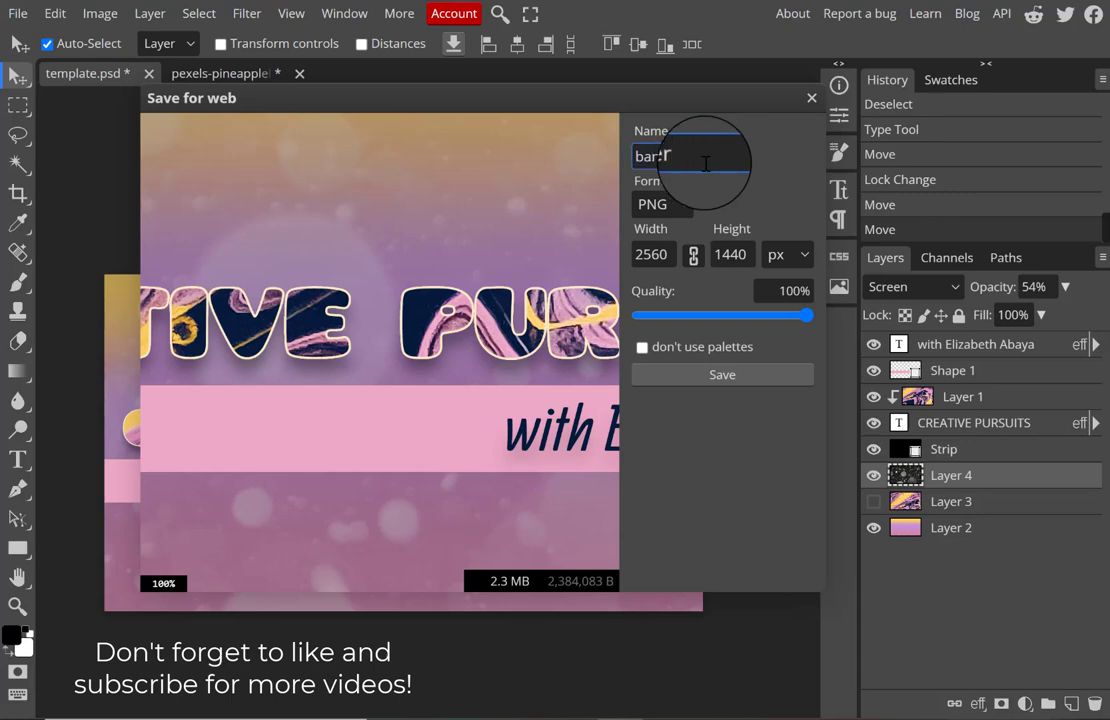
left_click_drag(790, 336, 790, 345)
left_click(788, 376)
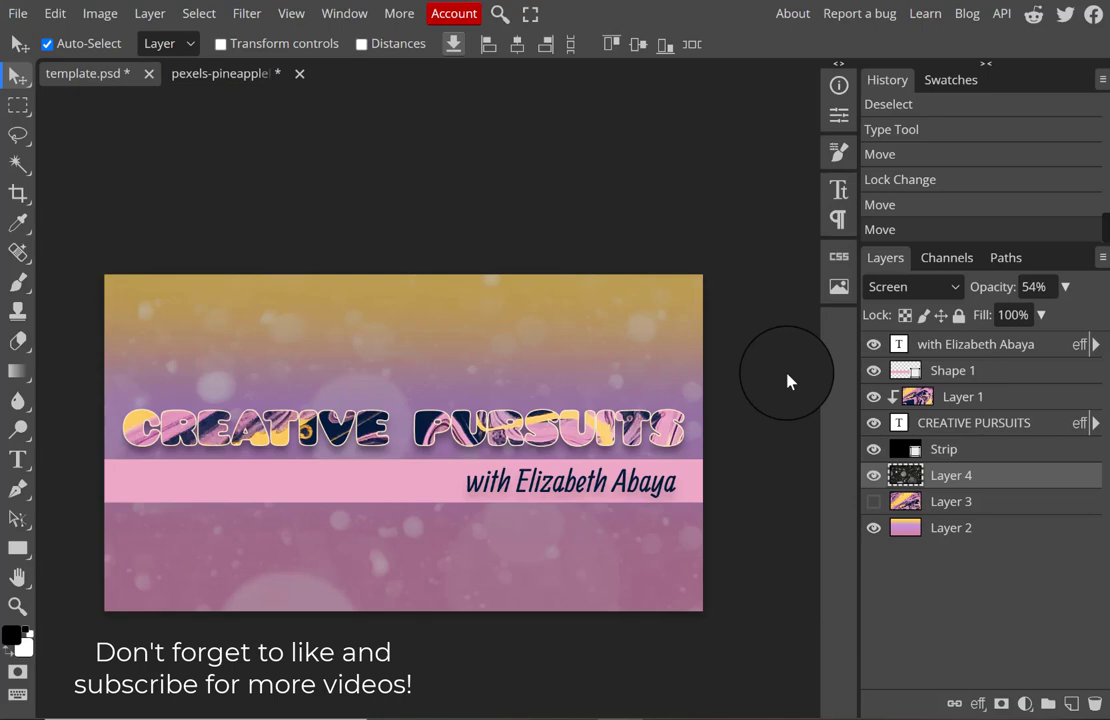